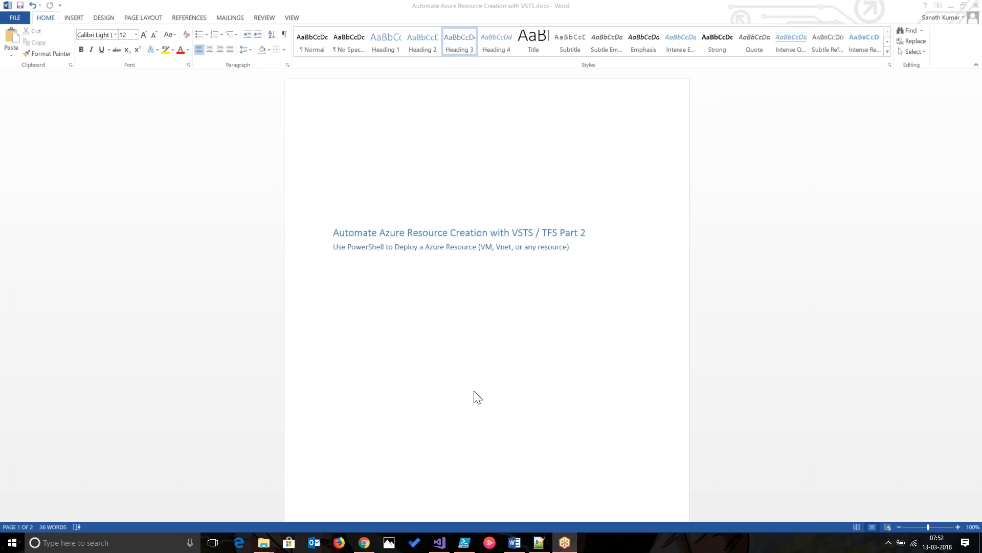
Step: Switch to Chrome and open the Vnet folder in the Azure Resource Powershell repository of the Azure Resource Deployment project
{"action": "left_click", "coordinate": [365, 546]}
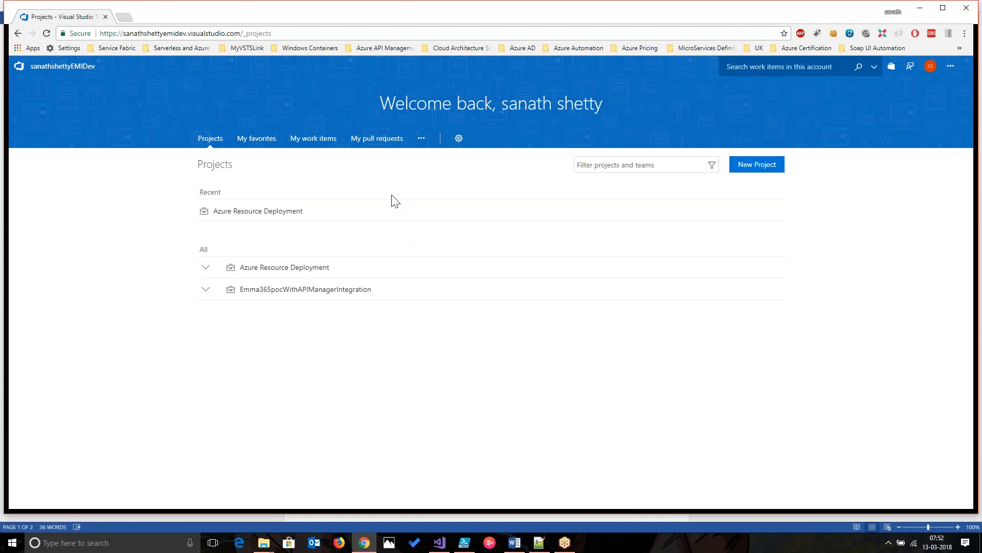
{"action": "left_click", "coordinate": [455, 210]}
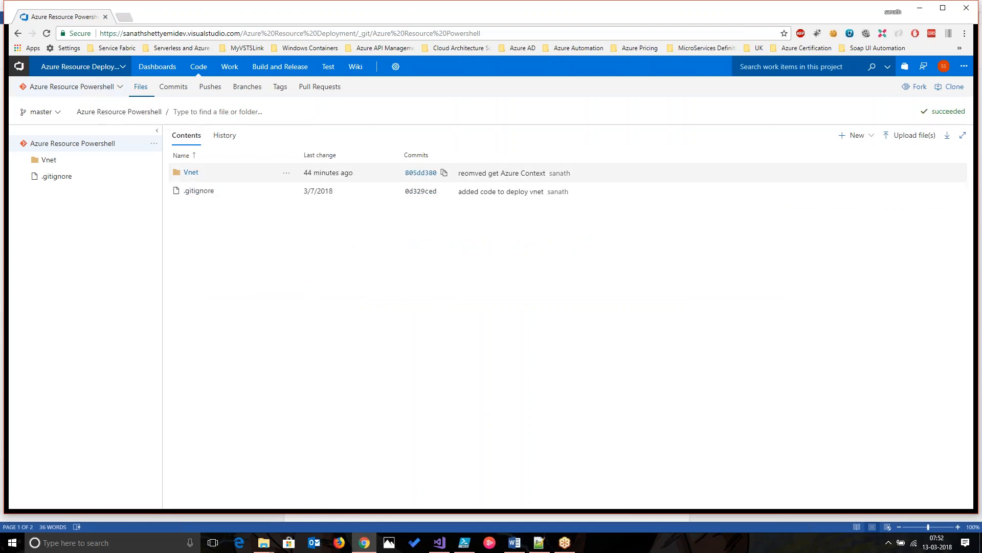
{"action": "left_click", "coordinate": [191, 174]}
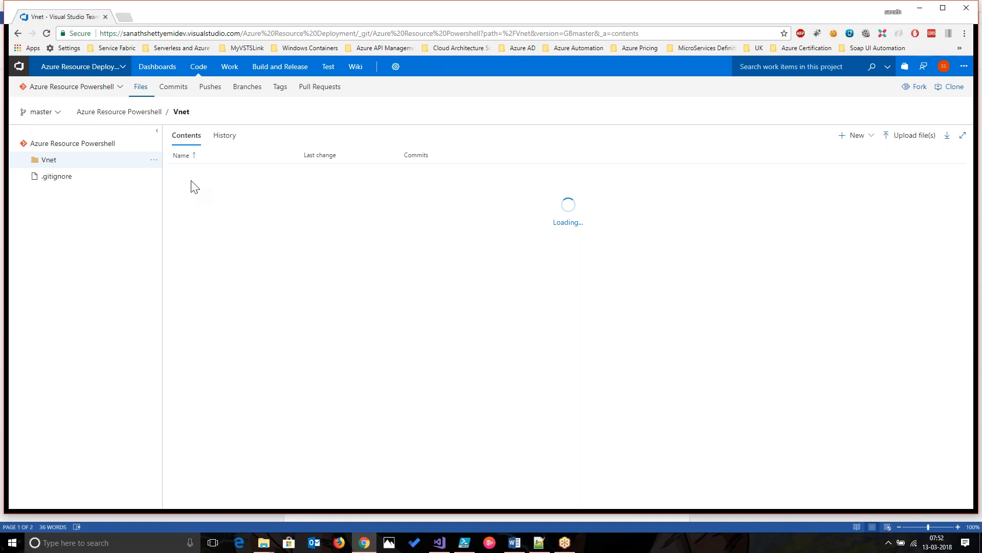
Step: Switch to Visual Studio and examine the login, location and virtual network parameters at the start of vnet-script.ps1
{"action": "mouse_move", "coordinate": [438, 543]}
{"action": "left_click", "coordinate": [438, 544]}
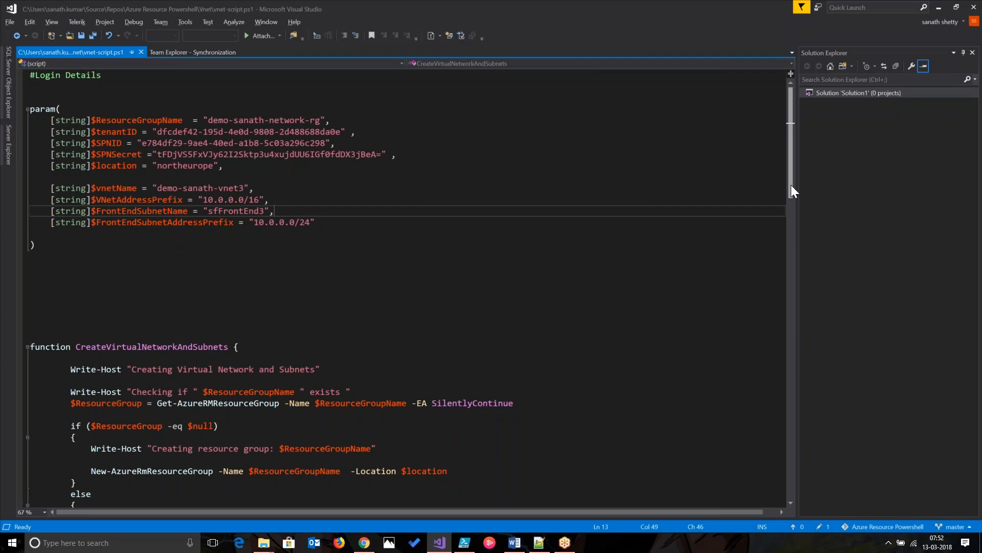
{"action": "left_click_drag", "start_coordinate": [792, 186], "coordinate": [777, 41]}
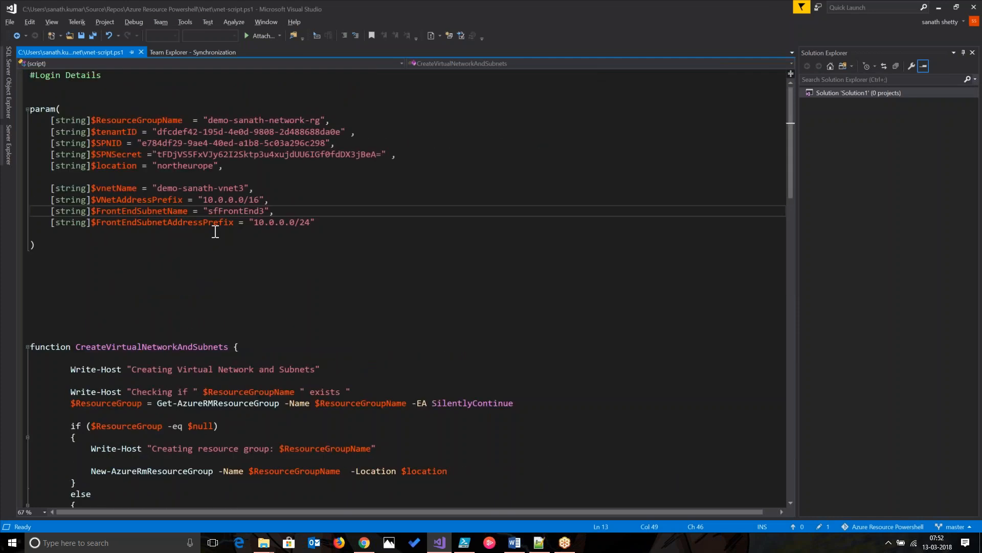
{"action": "double_click", "coordinate": [148, 123]}
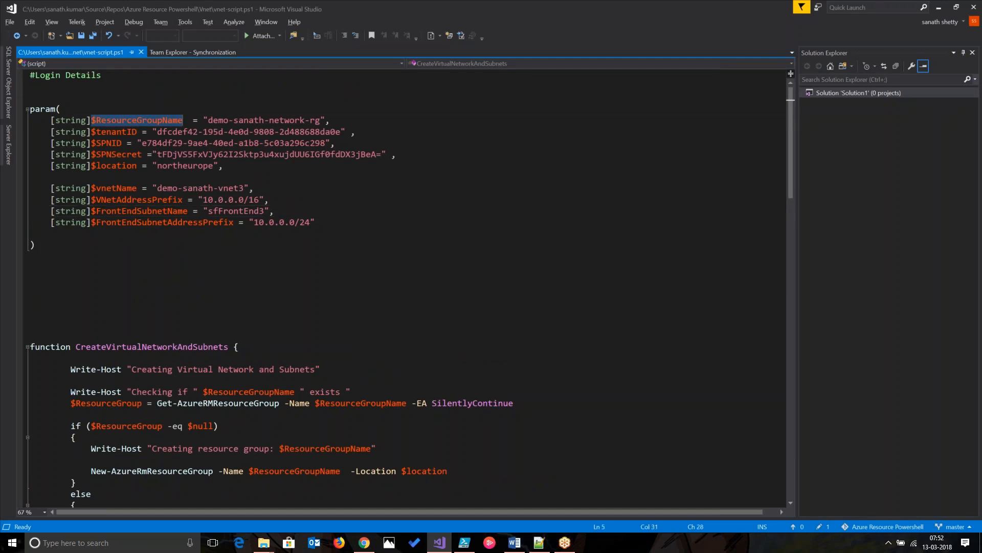
{"action": "left_click", "coordinate": [105, 143]}
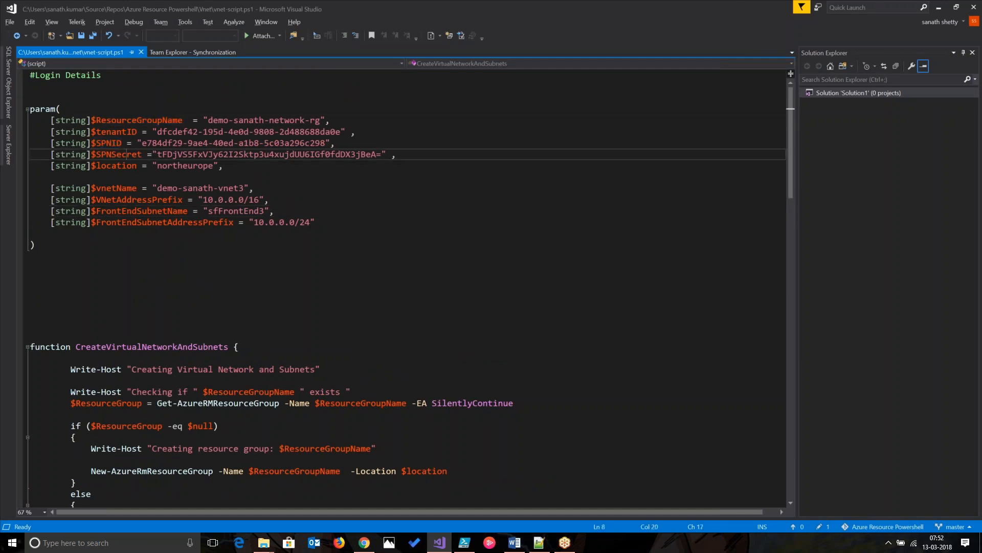
{"action": "double_click", "coordinate": [116, 154]}
{"action": "left_click", "coordinate": [129, 166]}
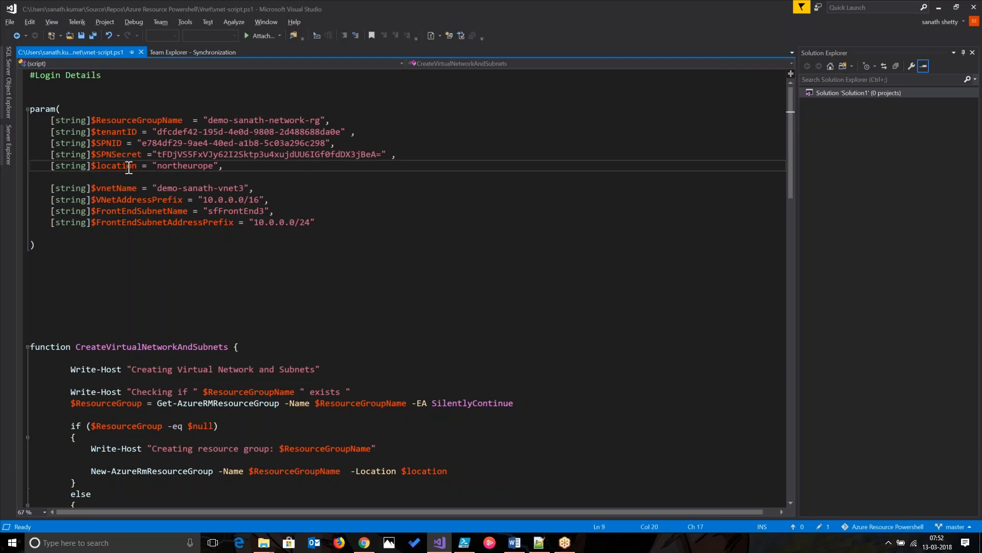
{"action": "double_click", "coordinate": [113, 188]}
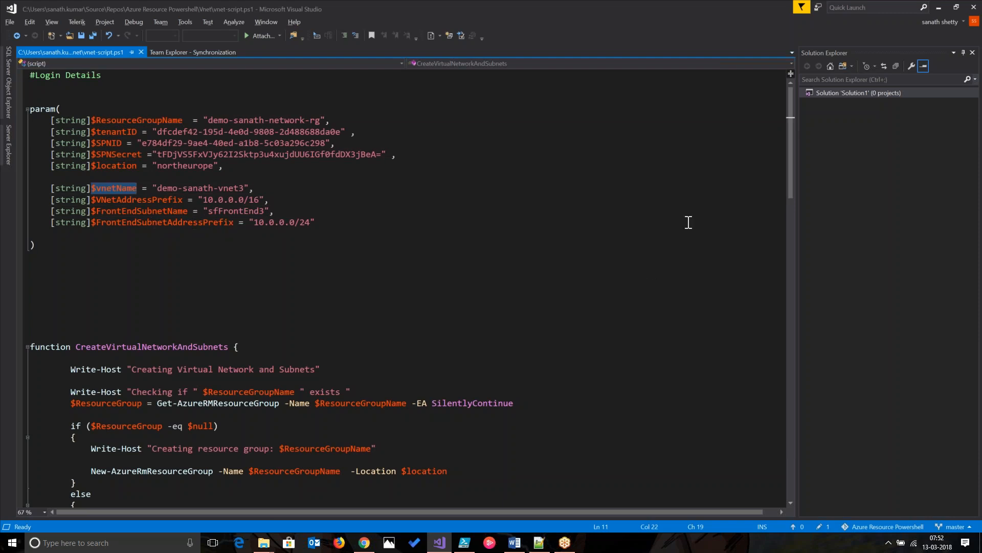
Step: Read through the CreateVirtualNetworkAndSubnets function, including the resource group, vnet and subnet checks and the Set-AzureRmVirtualNetwork call
{"action": "left_click_drag", "start_coordinate": [791, 121], "coordinate": [794, 185]}
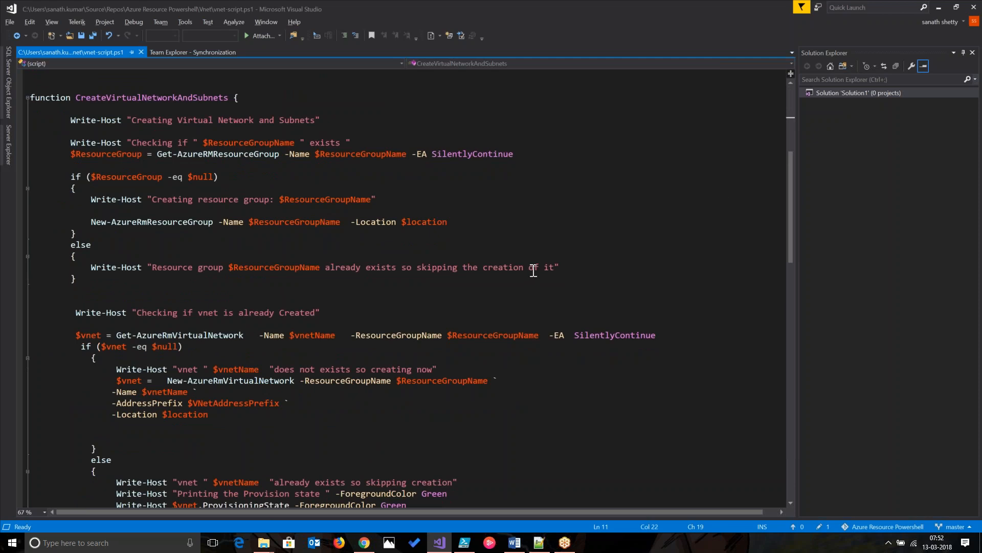
{"action": "left_click_drag", "start_coordinate": [791, 164], "coordinate": [786, 302]}
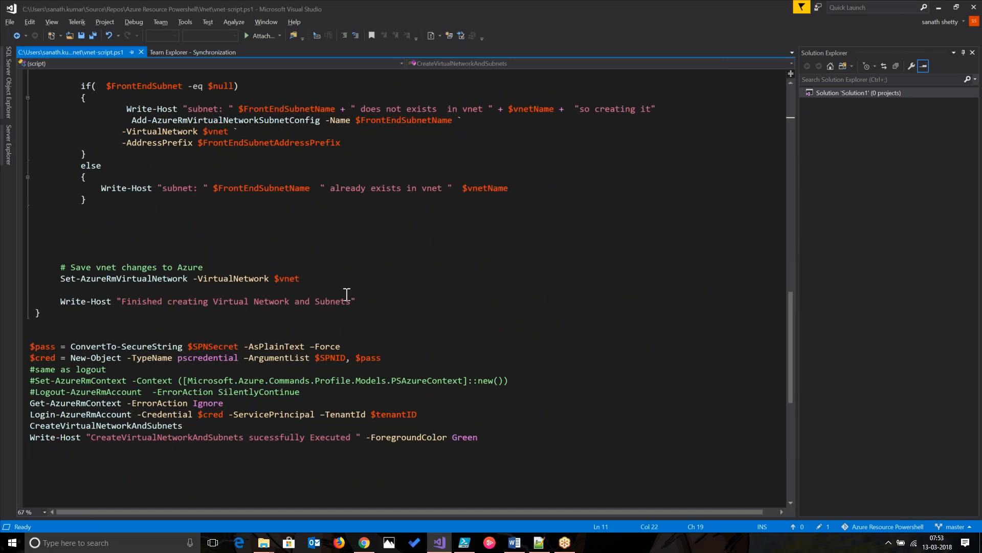
{"action": "double_click", "coordinate": [159, 278]}
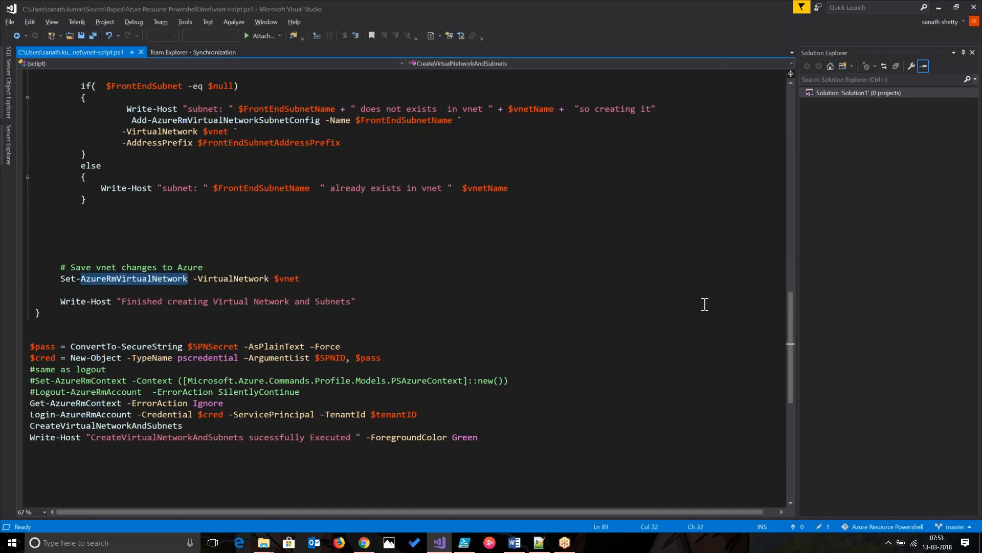
{"action": "left_click_drag", "start_coordinate": [791, 330], "coordinate": [783, 298]}
Step: Switch to Windows PowerShell ISE and clear the console with cls
{"action": "key", "text": "alt+Tab"}
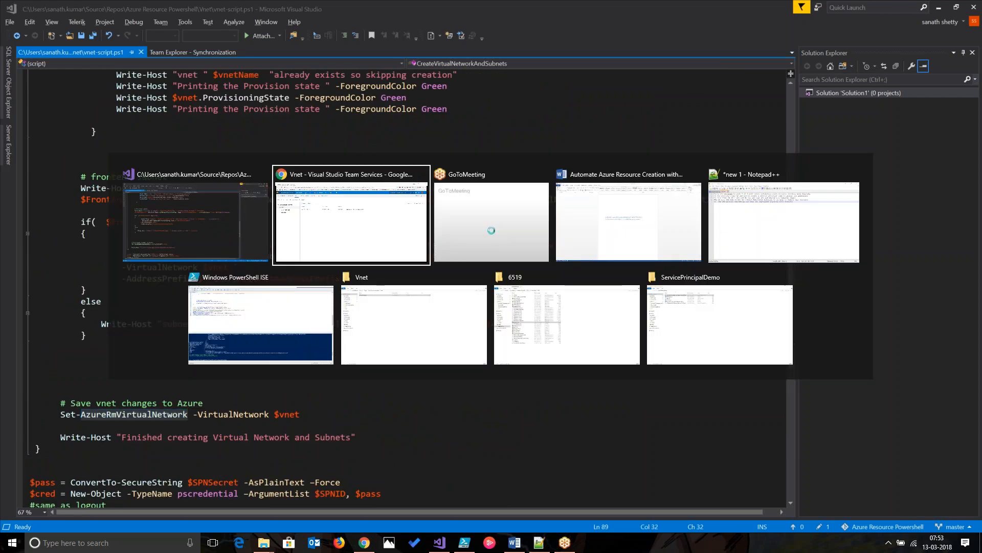
{"action": "key", "text": "alt+Tab"}
{"action": "key", "text": "alt+Tab"}
{"action": "key", "text": "alt+Tab"}
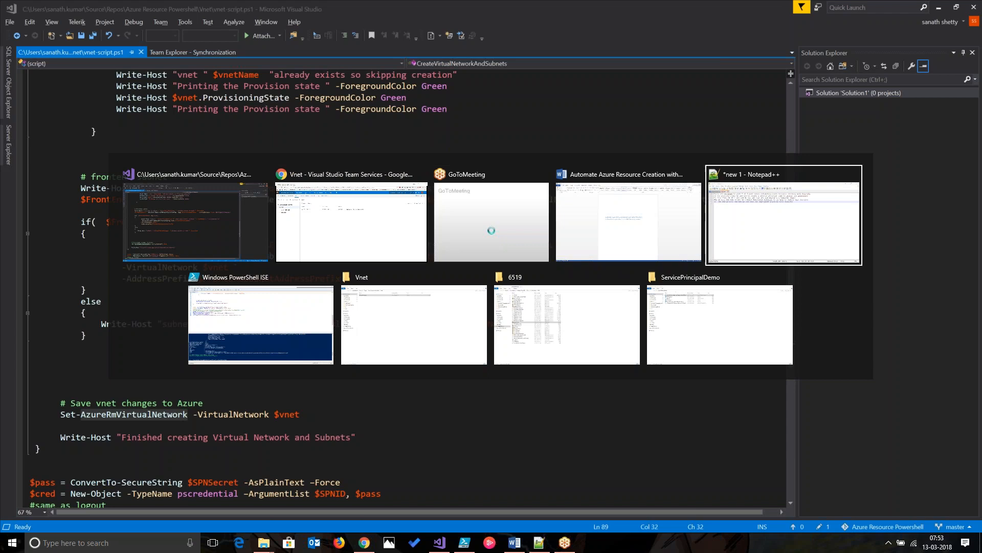
{"action": "key", "text": "alt+Tab"}
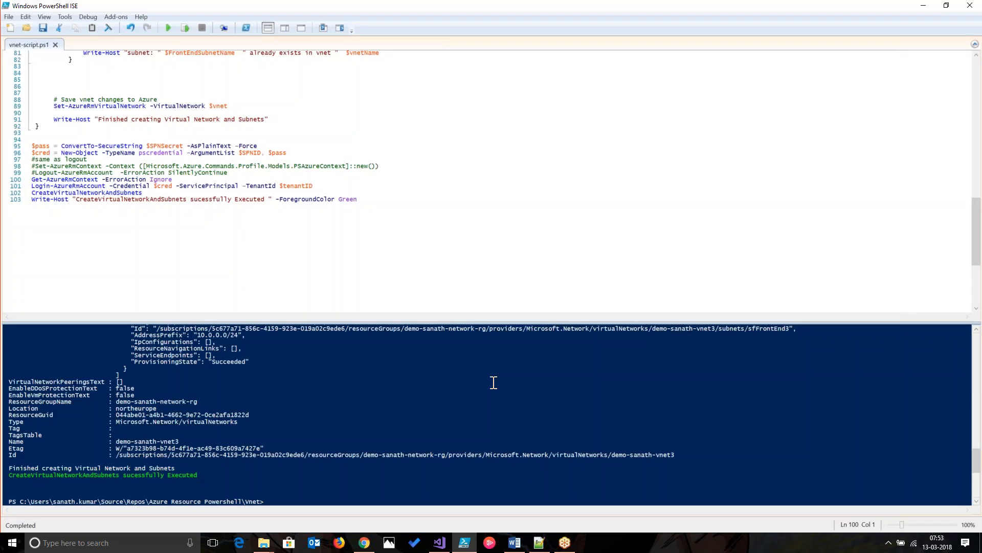
{"action": "left_click", "coordinate": [376, 498]}
{"action": "type", "text": "cls"}
{"action": "key", "text": "Return"}
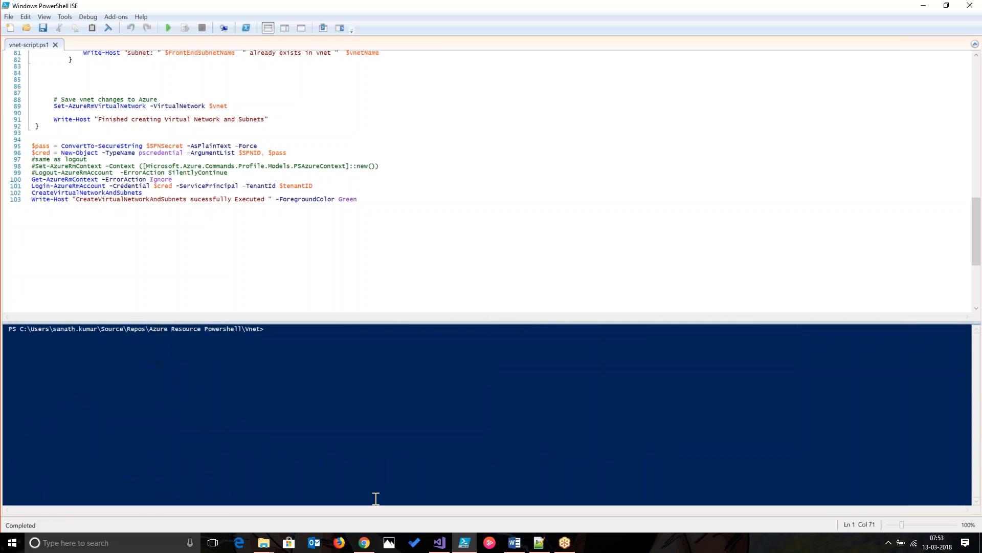
Step: Run vnet-script.ps1, review its console output, and minimize PowerShell ISE
{"action": "left_click", "coordinate": [168, 29]}
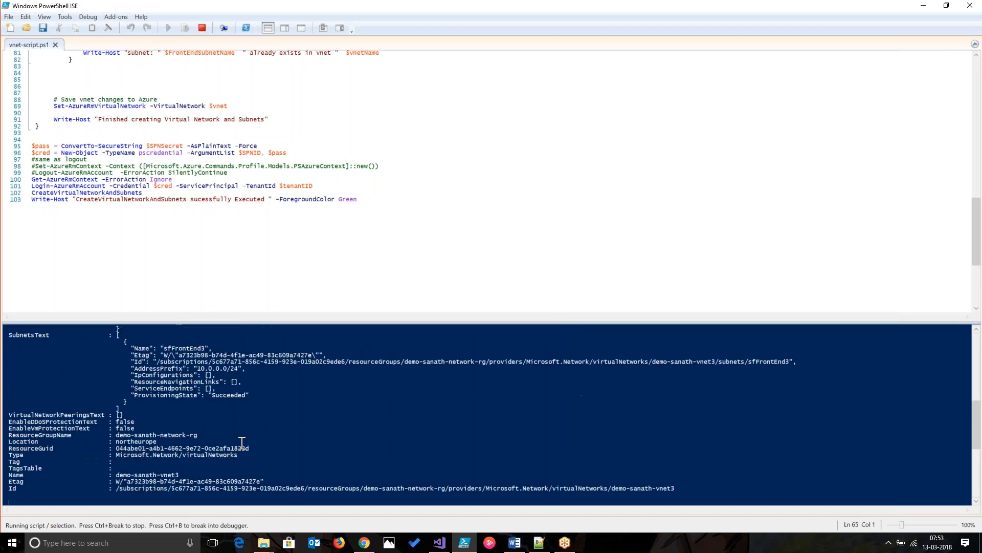
{"action": "mouse_move", "coordinate": [977, 433]}
{"action": "left_mouse_down"}
{"action": "mouse_move", "coordinate": [977, 457]}
{"action": "mouse_move", "coordinate": [978, 382]}
{"action": "mouse_move", "coordinate": [978, 450]}
{"action": "left_mouse_up"}
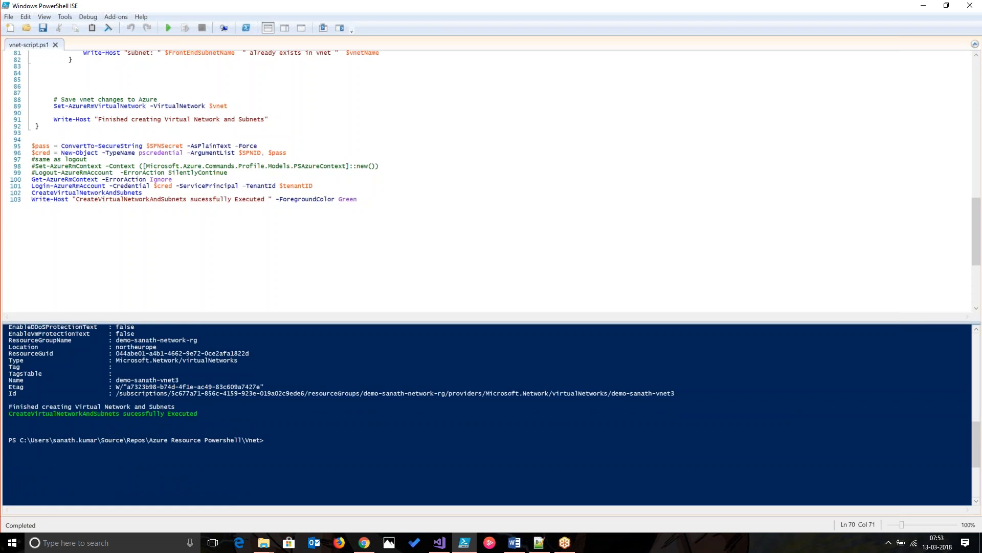
{"action": "left_click", "coordinate": [925, 6]}
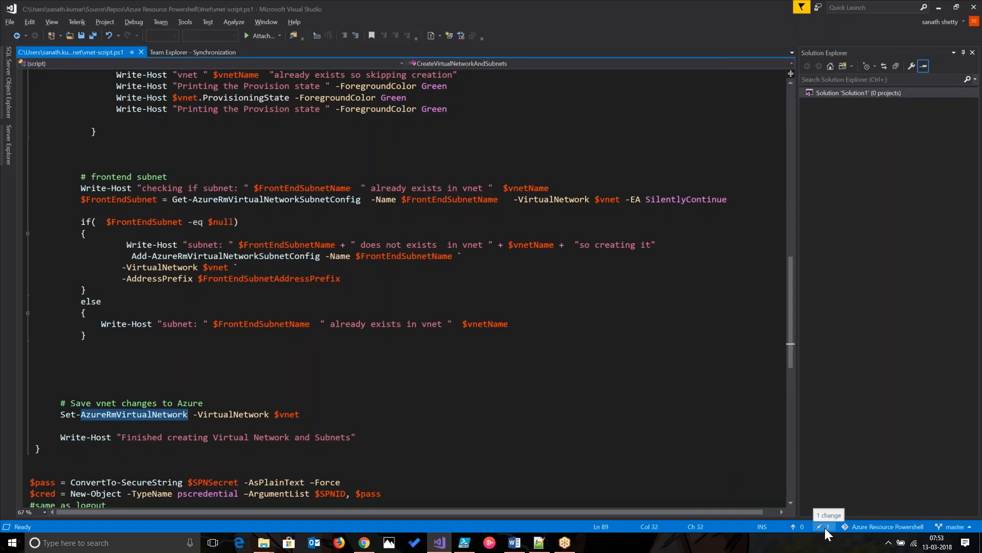
{"action": "scroll", "coordinate": [784, 350], "scroll_direction": "down", "scroll_amount": 3}
{"action": "left_click_drag", "start_coordinate": [785, 350], "coordinate": [791, 115]}
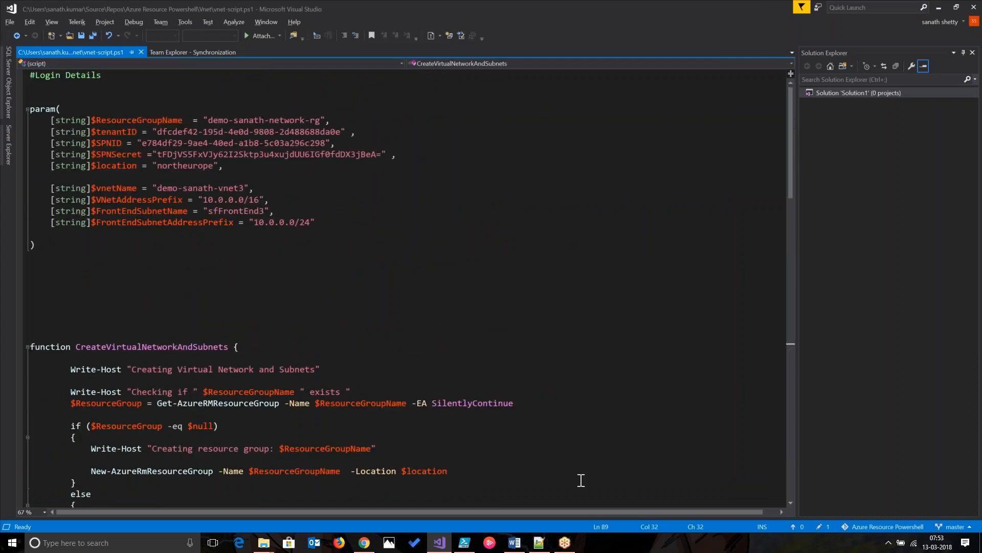
Step: Switch to Chrome and create a new release definition in the Azure Resource Deployment project, starting from an empty process
{"action": "left_click", "coordinate": [364, 542]}
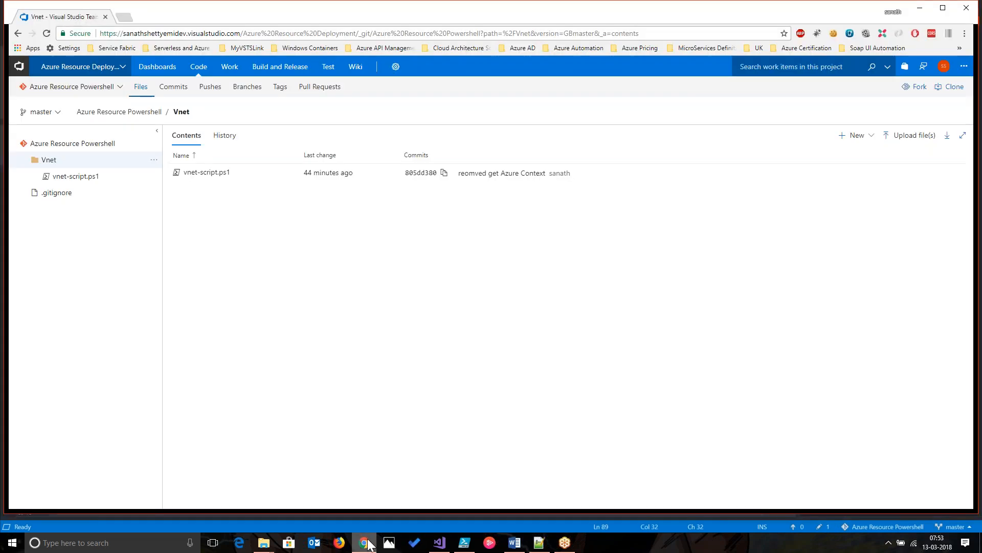
{"action": "mouse_move", "coordinate": [292, 66]}
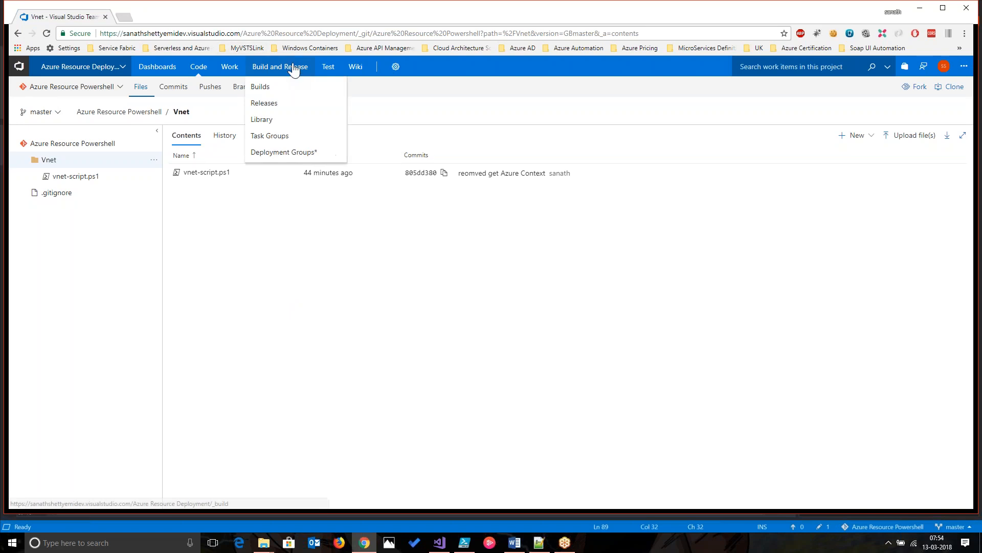
{"action": "left_click", "coordinate": [290, 104]}
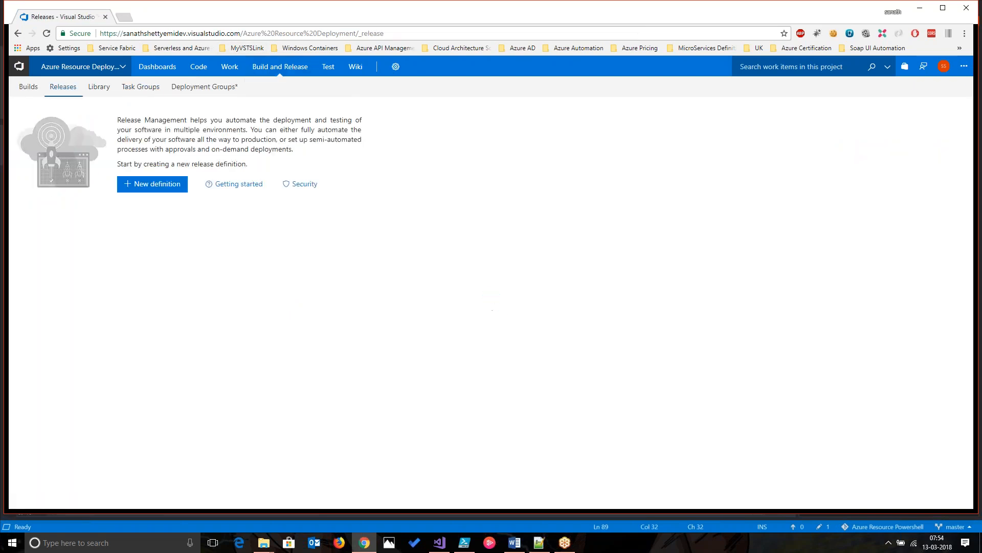
{"action": "left_click", "coordinate": [167, 192]}
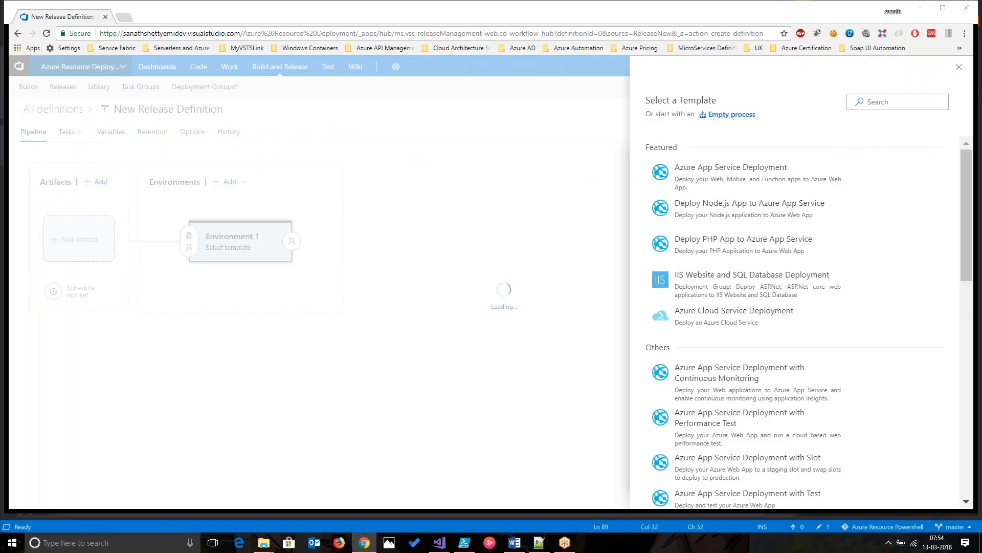
{"action": "left_click", "coordinate": [740, 116]}
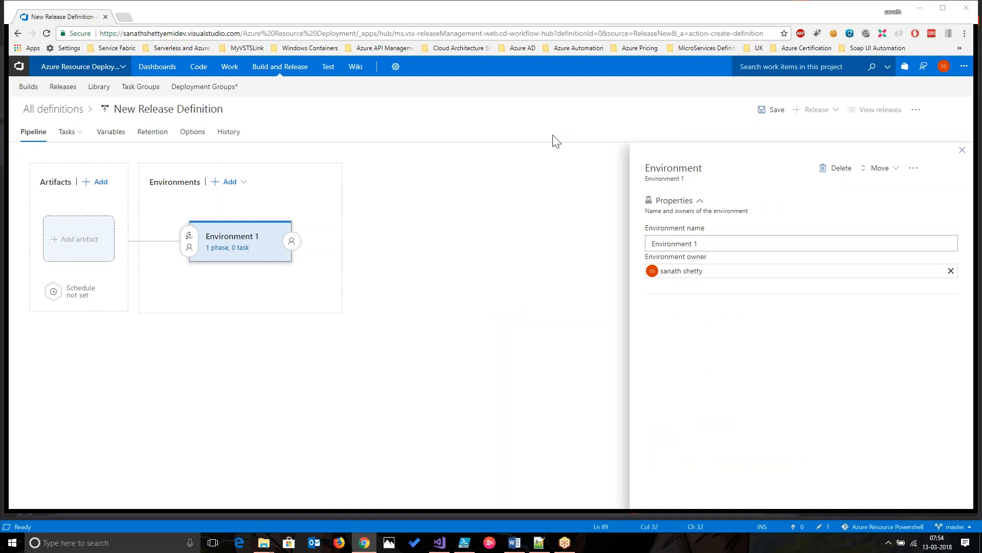
Step: Rename the release environment to Staging and close its properties
{"action": "left_click", "coordinate": [737, 239]}
{"action": "key", "text": "BackSpace"}
{"action": "key", "text": "BackSpace"}
{"action": "key", "text": "BackSpace"}
{"action": "key", "text": "BackSpace"}
{"action": "key", "text": "BackSpace"}
{"action": "key", "text": "BackSpace"}
{"action": "key", "text": "BackSpace"}
{"action": "key", "text": "BackSpace"}
{"action": "key", "text": "BackSpace"}
{"action": "key", "text": "BackSpace"}
{"action": "key", "text": "BackSpace"}
{"action": "key", "text": "BackSpace"}
{"action": "key", "text": "BackSpace"}
{"action": "type", "text": "Staging"}
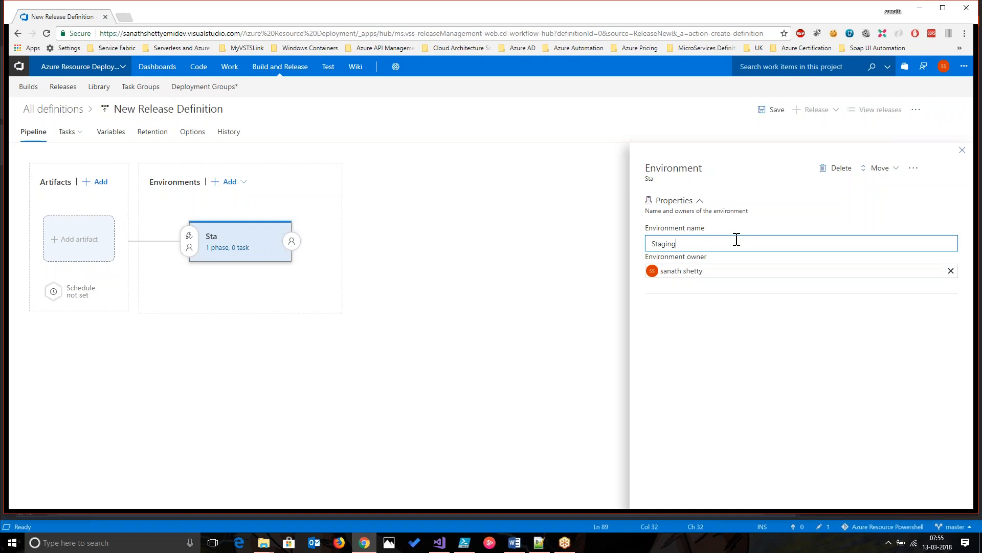
{"action": "left_click", "coordinate": [963, 151]}
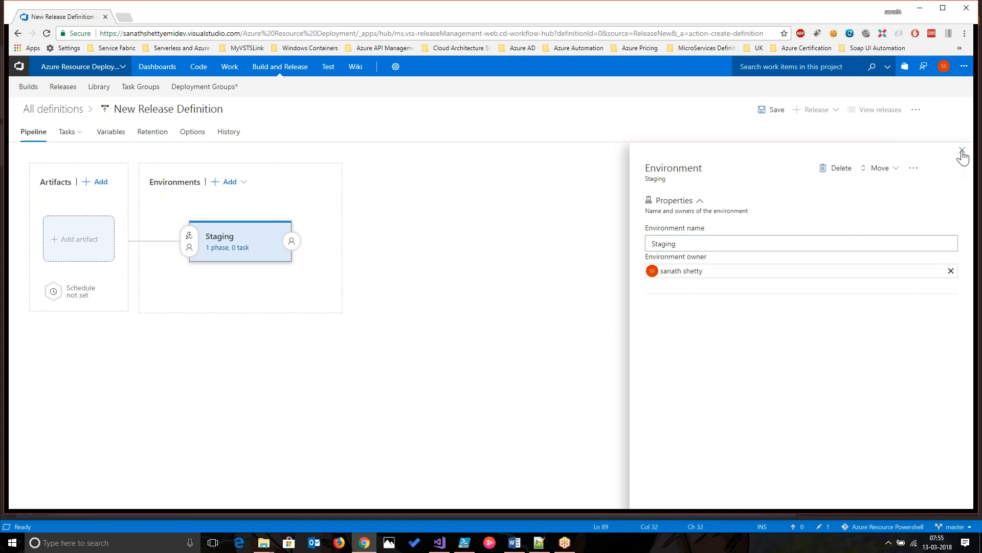
Step: Set up a Git artifact from the Azure Resource Powershell repository, using Latest from default branch as the default version
{"action": "left_click", "coordinate": [64, 251]}
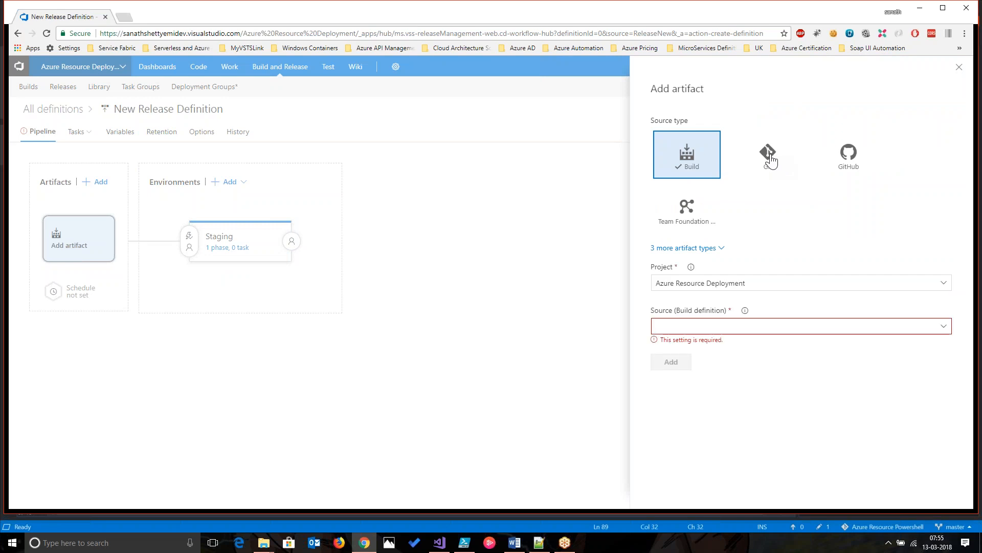
{"action": "left_click", "coordinate": [769, 156]}
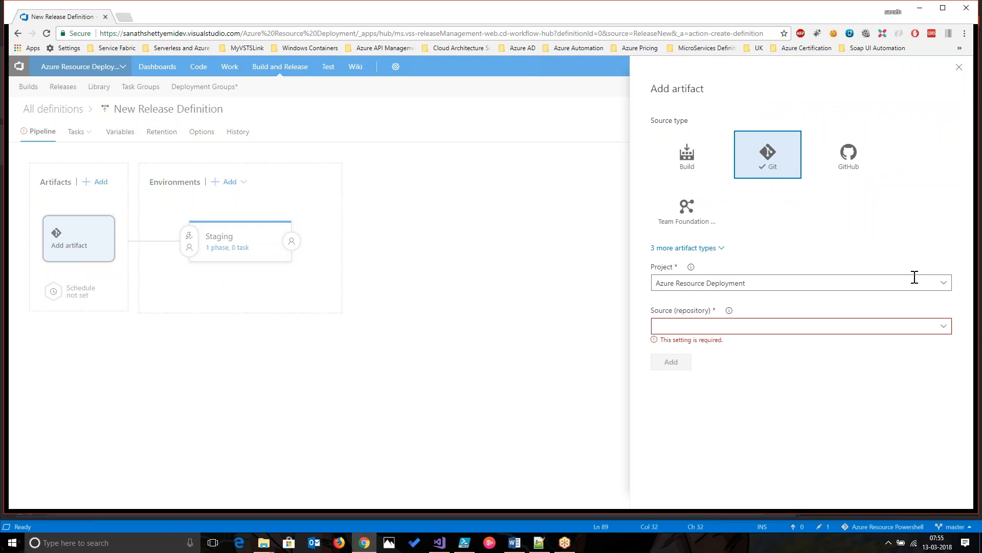
{"action": "left_click", "coordinate": [946, 330]}
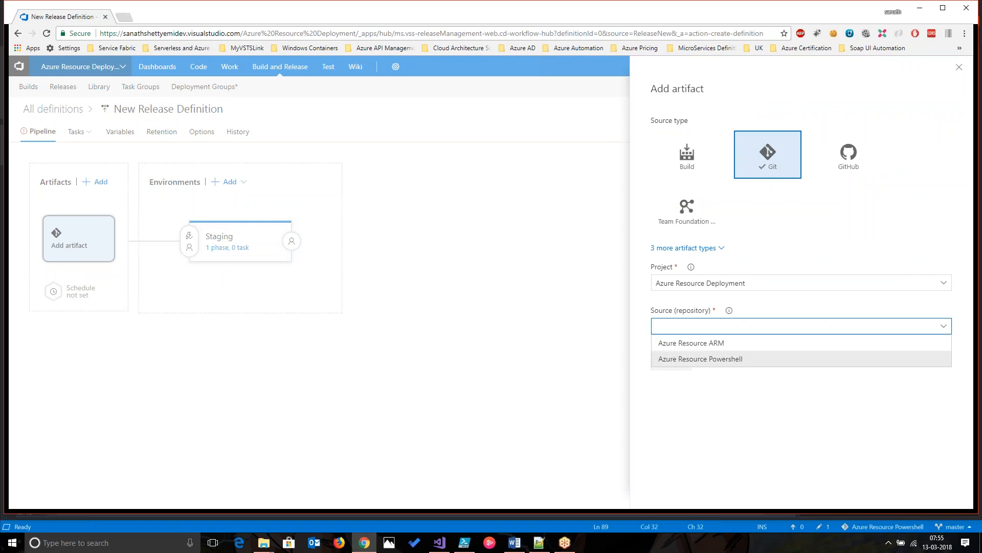
{"action": "left_click", "coordinate": [731, 360]}
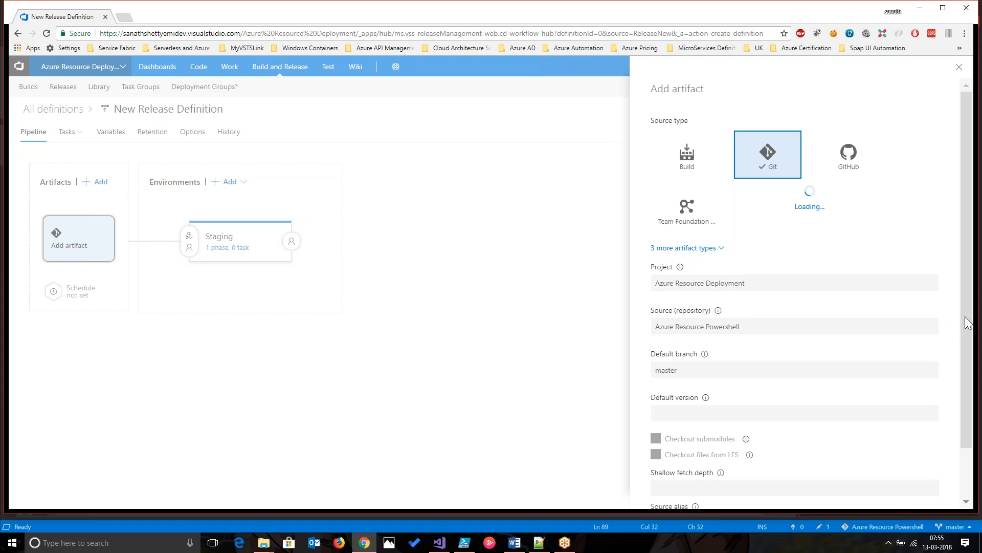
{"action": "scroll", "coordinate": [960, 441], "scroll_direction": "down", "scroll_amount": 2}
{"action": "left_click", "coordinate": [928, 313]}
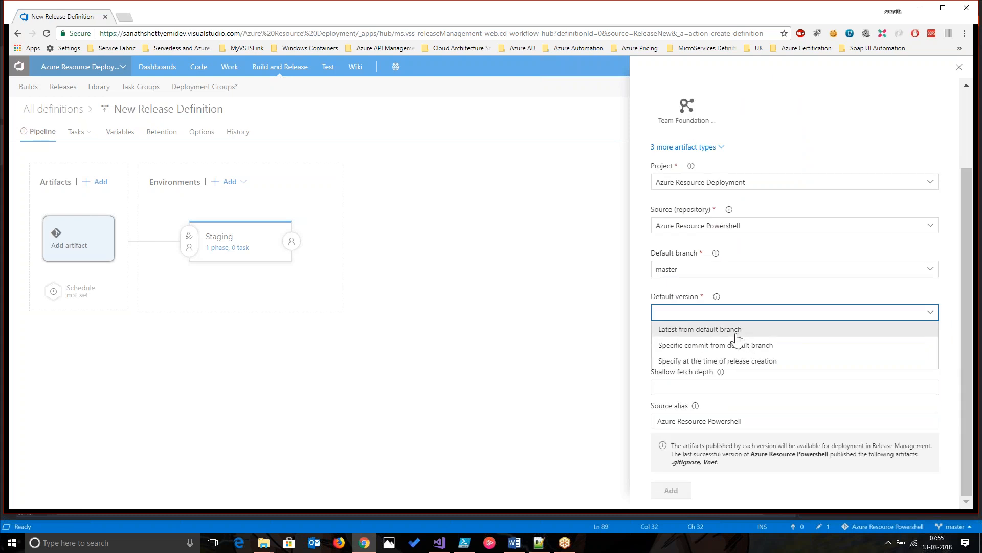
{"action": "left_click", "coordinate": [736, 330]}
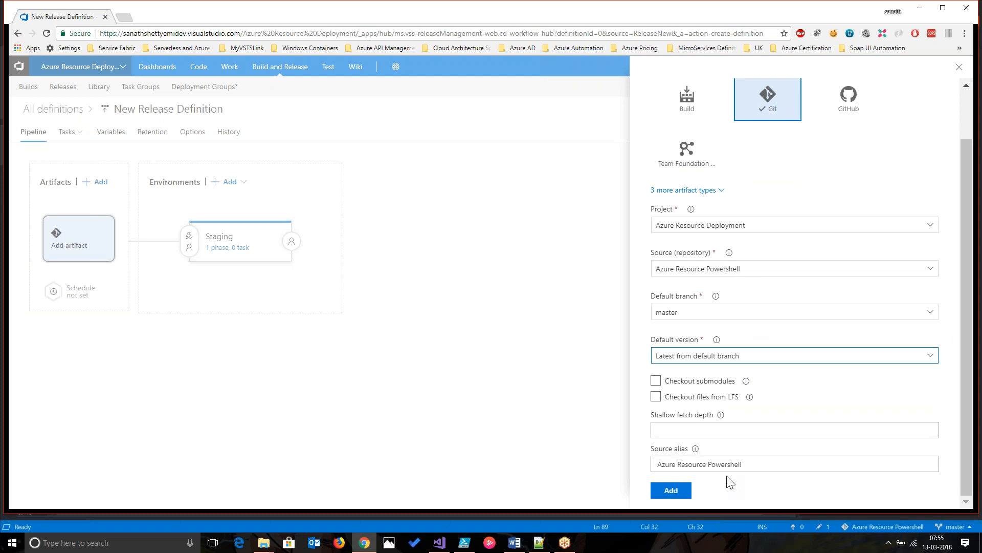
Step: Add the Git artifact to the release pipeline with the source alias Azure Resource Powershell
{"action": "left_click", "coordinate": [756, 465]}
{"action": "key", "text": "BackSpace"}
{"action": "key", "text": "BackSpace"}
{"action": "key", "text": "BackSpace"}
{"action": "key", "text": "BackSpace"}
{"action": "key", "text": "BackSpace"}
{"action": "key", "text": "BackSpace"}
{"action": "key", "text": "BackSpace"}
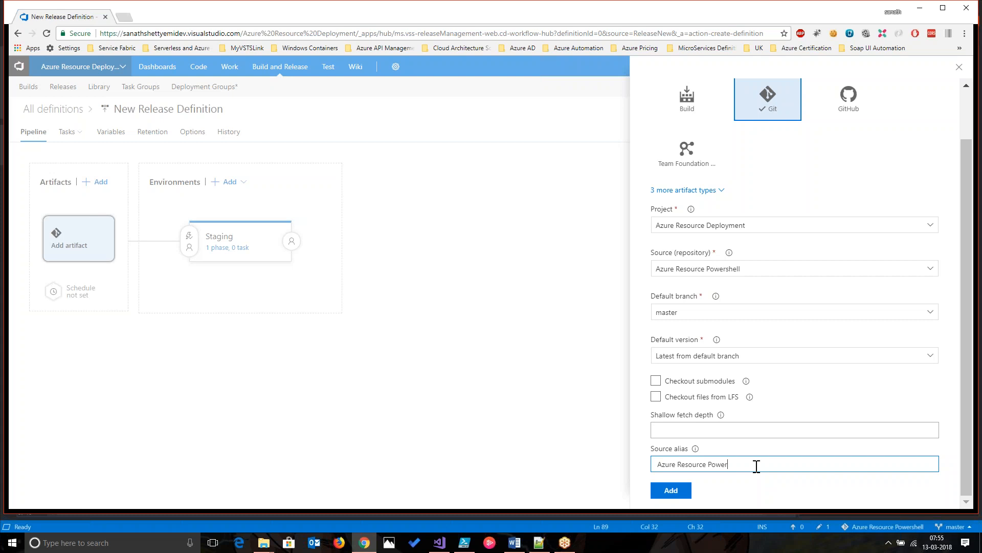
{"action": "left_click", "coordinate": [671, 490]}
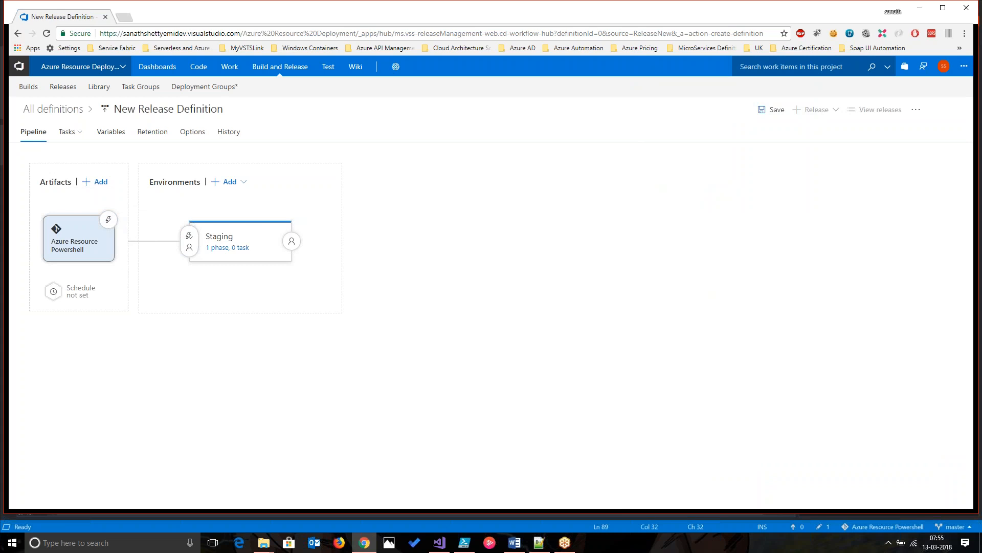
Step: Enable the continuous deployment trigger for the Azure Resource Powershell Git artifact and close its settings
{"action": "left_click", "coordinate": [108, 221]}
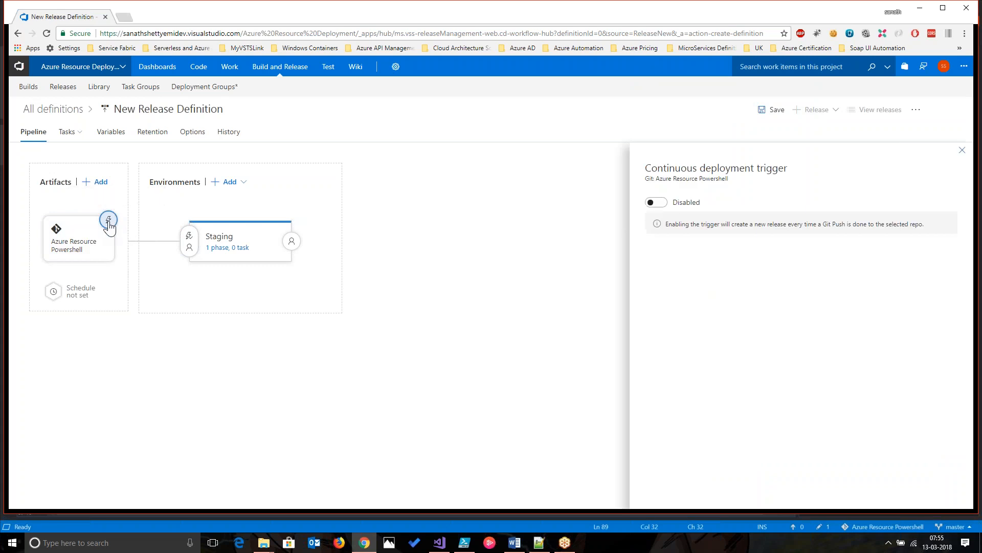
{"action": "left_click", "coordinate": [659, 203]}
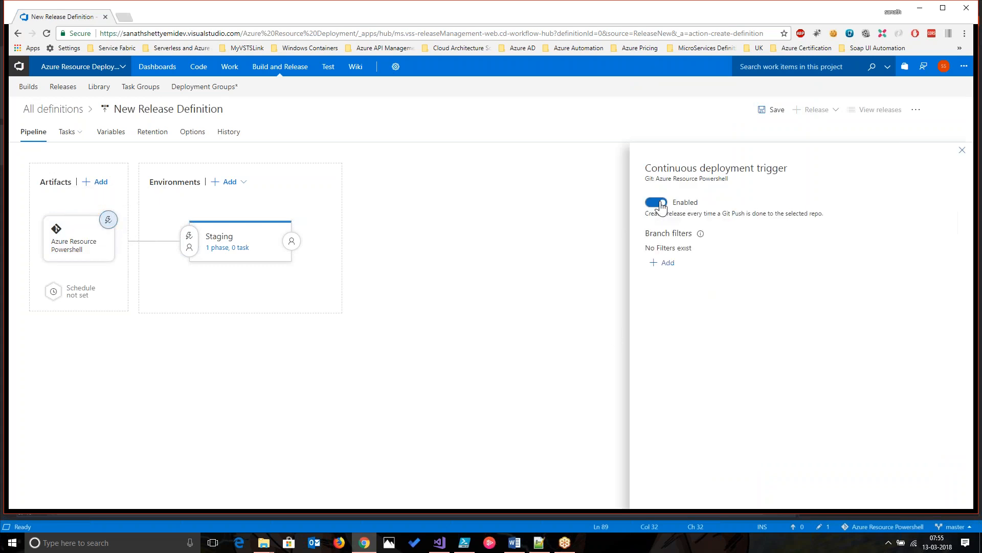
{"action": "left_click", "coordinate": [962, 150]}
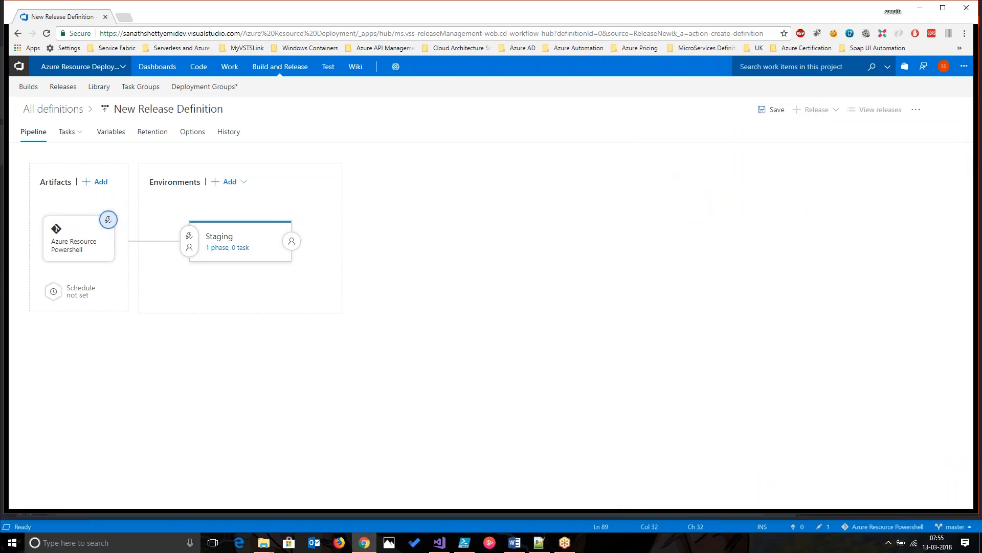
Step: Review the agent phase settings in the Staging environment's tasks and save the release definition in the root folder
{"action": "left_click", "coordinate": [231, 248]}
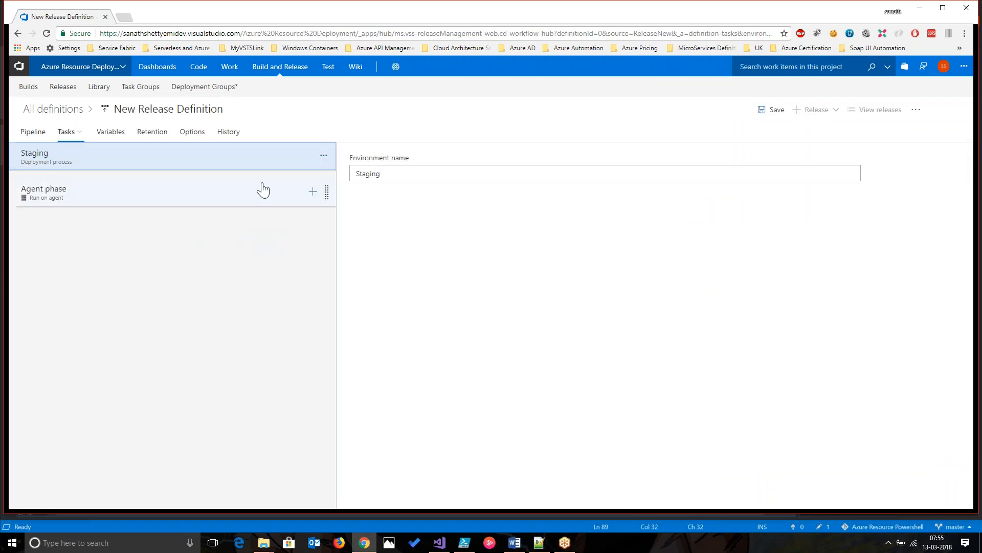
{"action": "left_click", "coordinate": [305, 196]}
{"action": "left_click", "coordinate": [477, 204]}
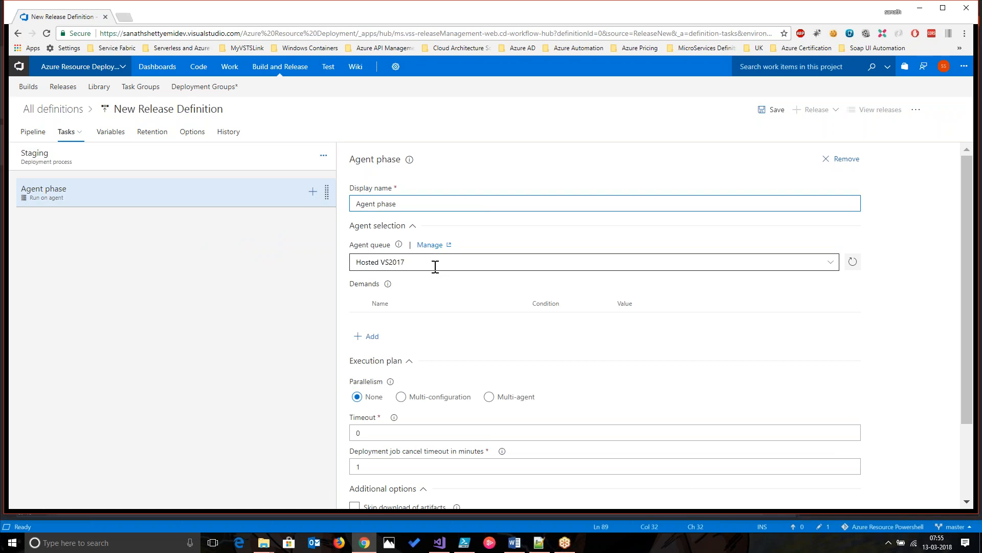
{"action": "scroll", "coordinate": [974, 264], "scroll_direction": "down", "scroll_amount": 2}
{"action": "scroll", "coordinate": [974, 263], "scroll_direction": "up", "scroll_amount": 2}
{"action": "left_click", "coordinate": [773, 123]}
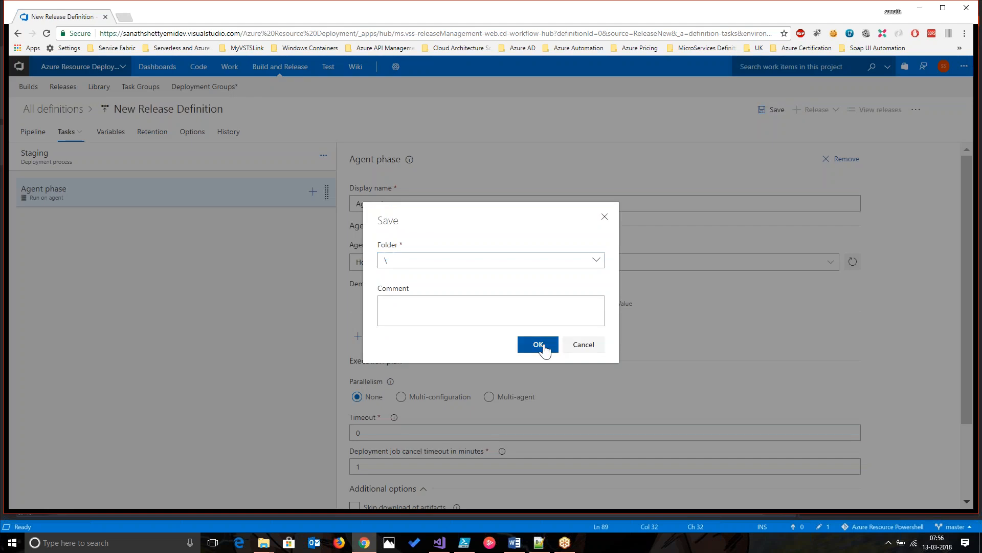
{"action": "left_click", "coordinate": [544, 348]}
Step: Search the task catalogue for powershe and add the PowerShell task to the Staging agent phase
{"action": "left_click", "coordinate": [313, 194]}
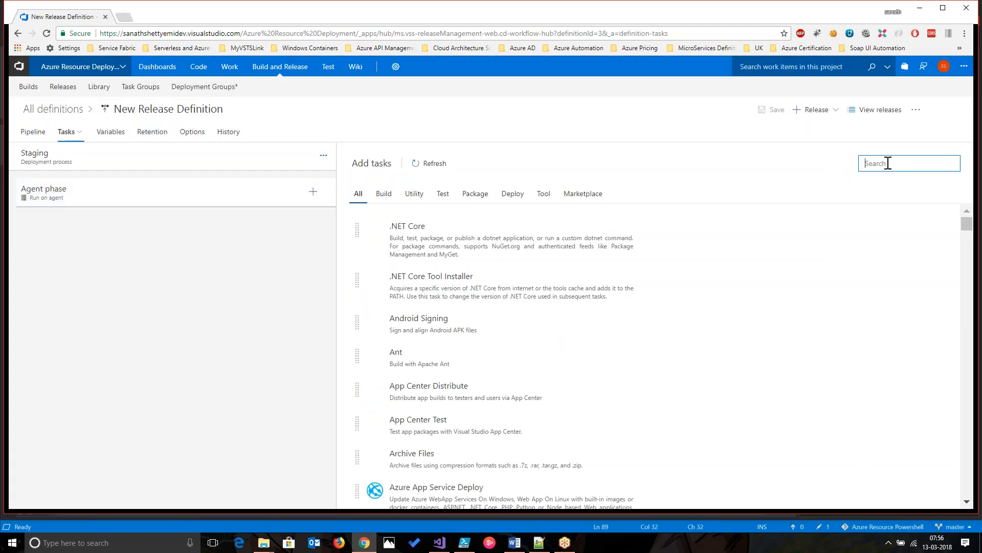
{"action": "type", "text": "powershe"}
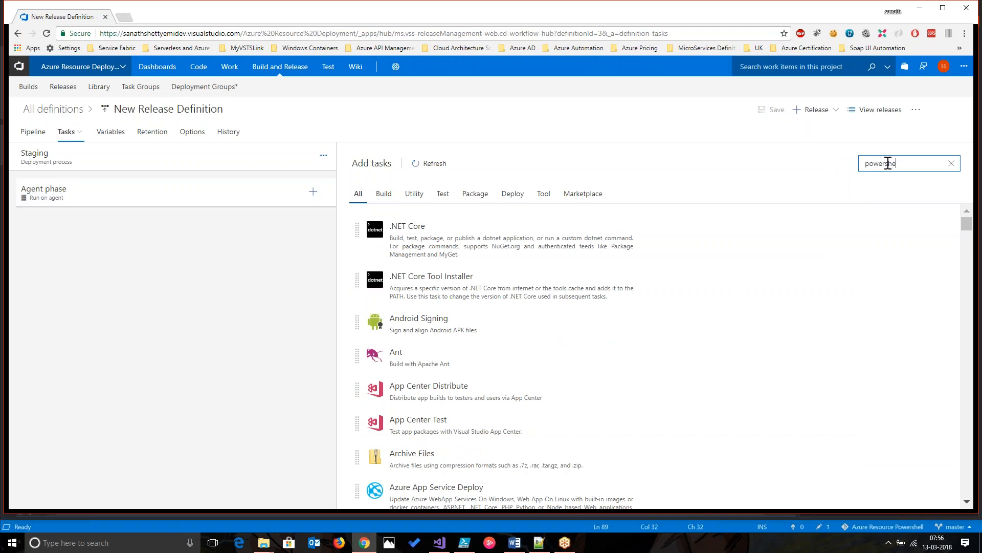
{"action": "left_click", "coordinate": [614, 275]}
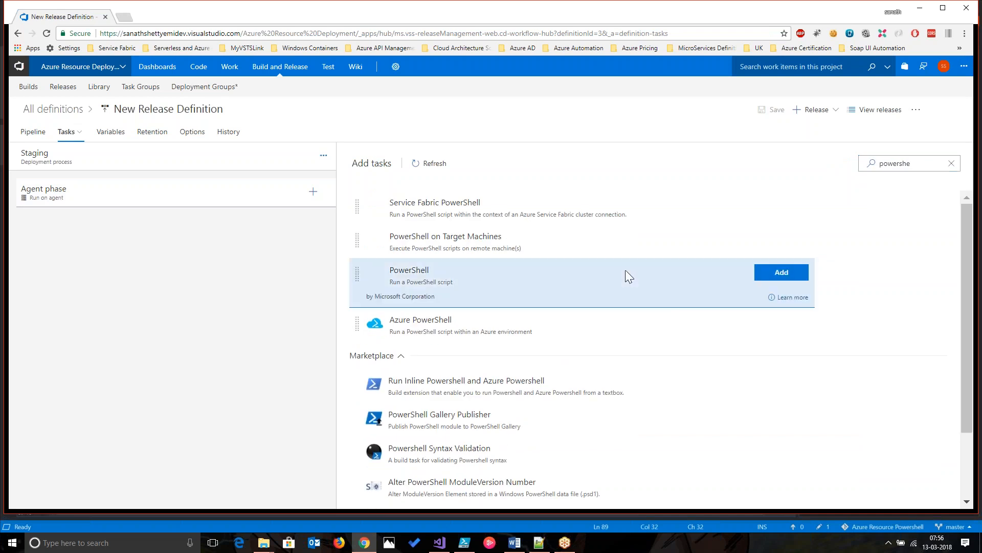
{"action": "left_click", "coordinate": [776, 279]}
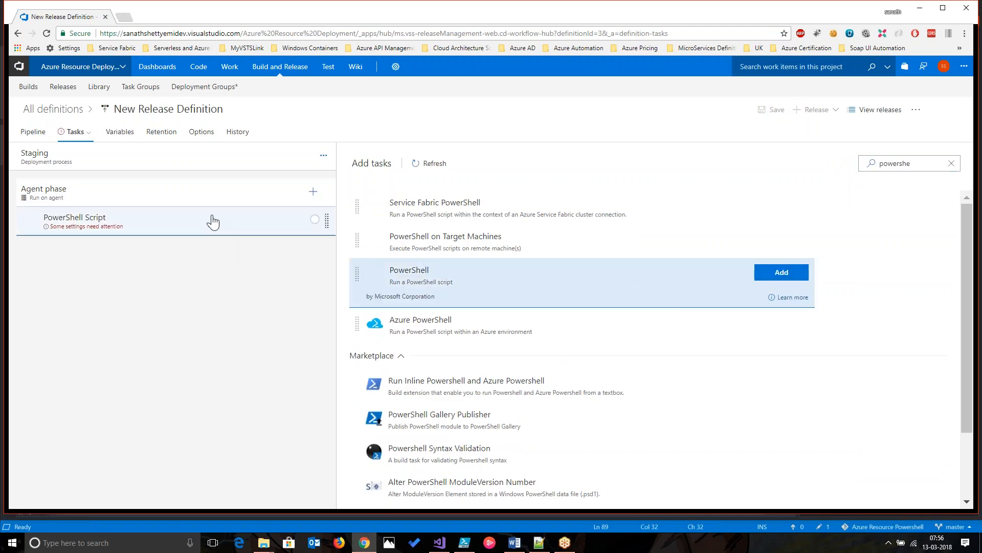
Step: Set the PowerShell task's display name to Azure Powershell Deployment Staging
{"action": "left_click", "coordinate": [213, 221]}
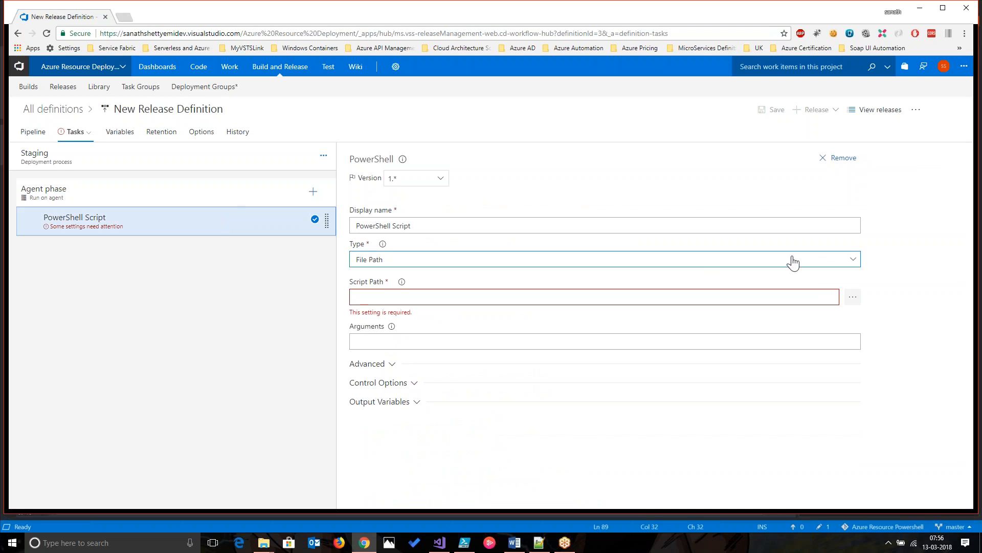
{"action": "left_click", "coordinate": [467, 224]}
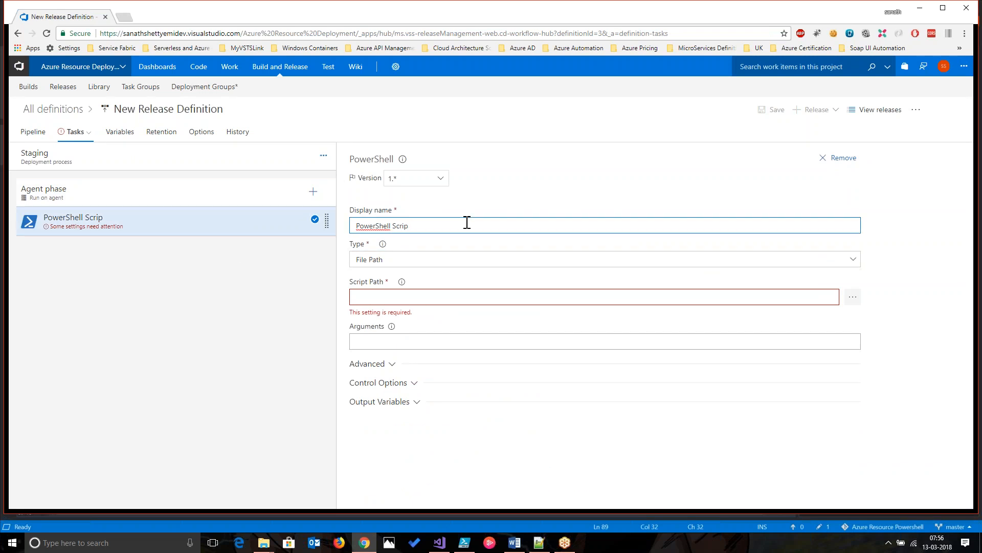
{"action": "key", "text": "BackSpace"}
{"action": "key", "text": "BackSpace"}
{"action": "key", "text": "BackSpace"}
{"action": "key", "text": "BackSpace"}
{"action": "key", "text": "BackSpace"}
{"action": "key", "text": "BackSpace"}
{"action": "key", "text": "BackSpace"}
{"action": "key", "text": "BackSpace"}
{"action": "key", "text": "BackSpace"}
{"action": "key", "text": "BackSpace"}
{"action": "type", "text": "Azure po"}
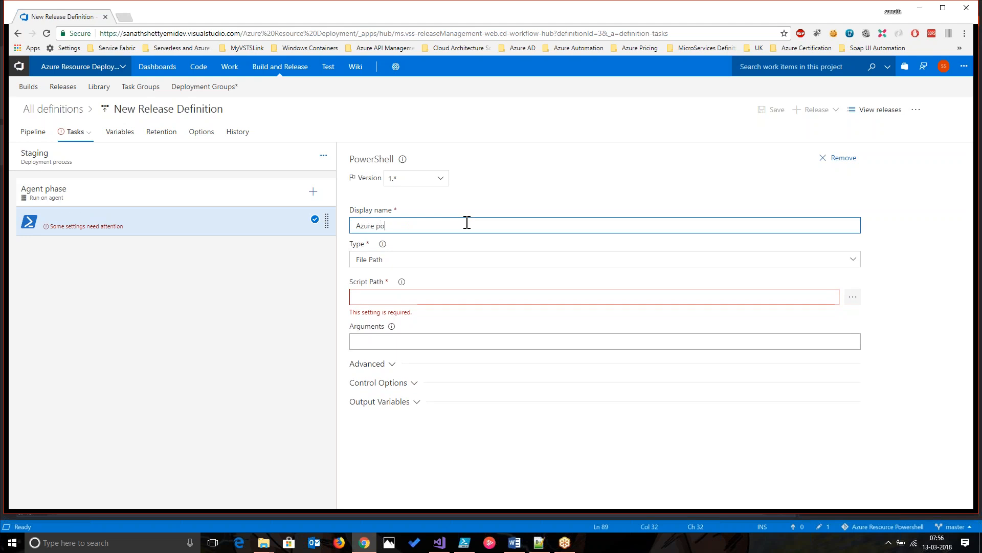
{"action": "type", "text": "wershell Deployment Staging"}
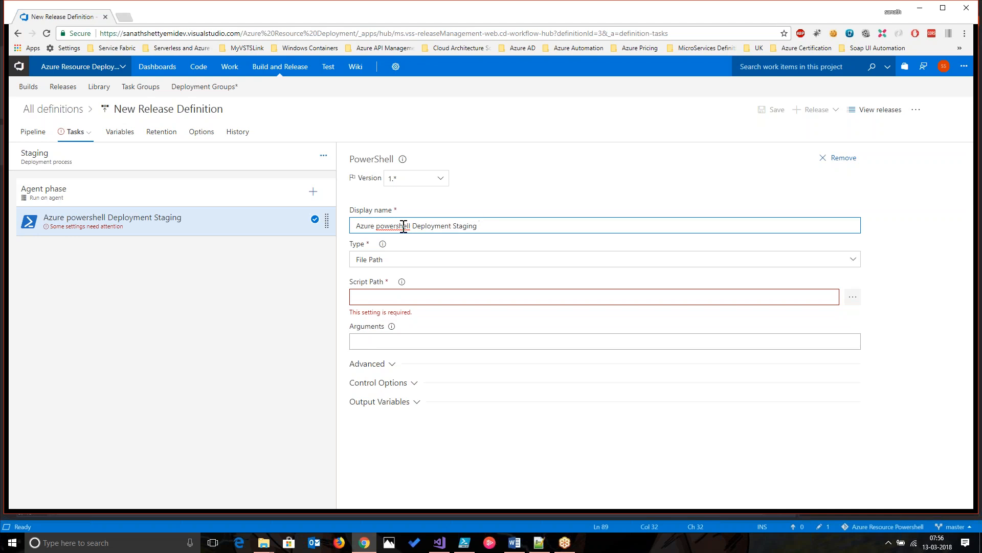
{"action": "right_click", "coordinate": [404, 226]}
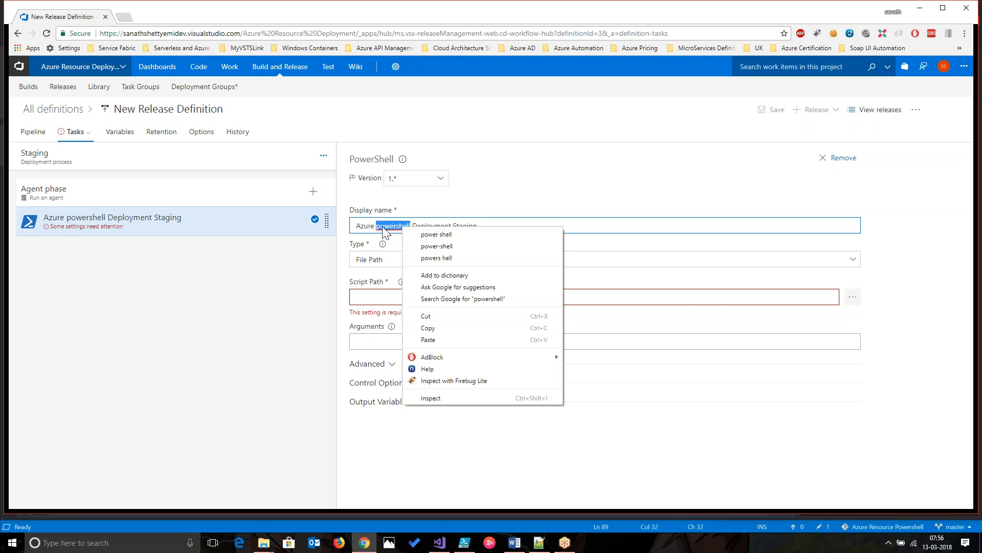
{"action": "left_click", "coordinate": [383, 228]}
{"action": "key", "text": "BackSpace"}
{"action": "type", "text": "P"}
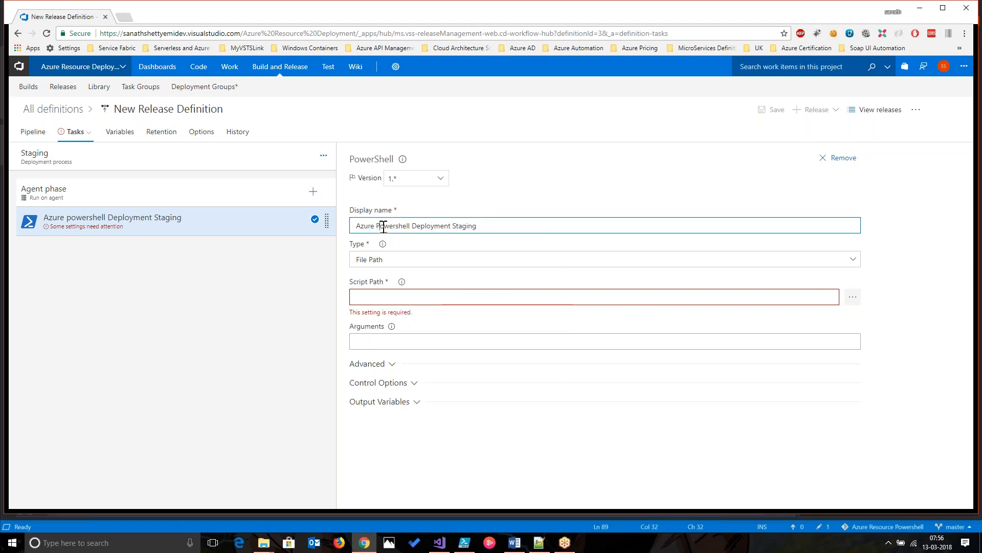
Step: Set the task's script path to Vnet/vnet-script.ps1 from the linked Azure Resource Powershell artifact
{"action": "left_click", "coordinate": [851, 302]}
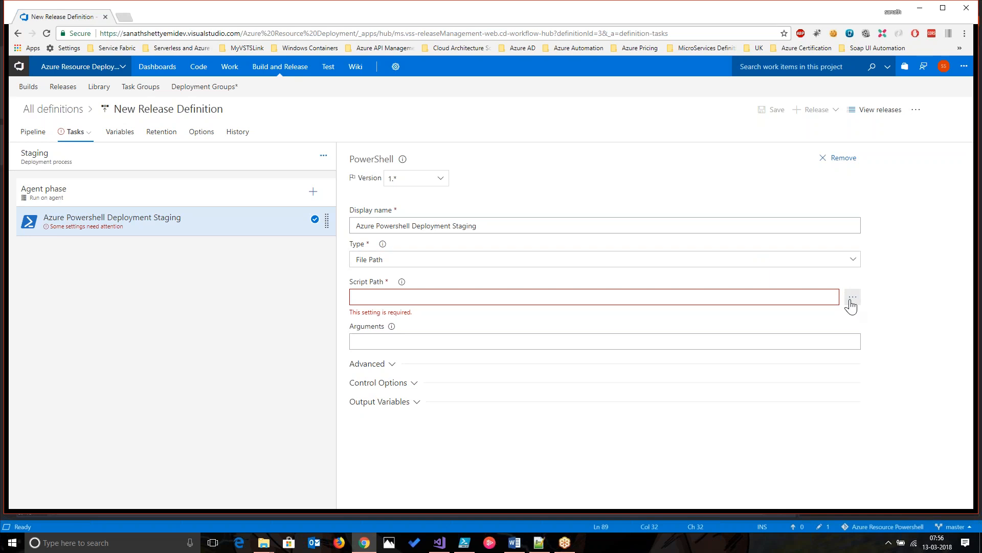
{"action": "left_click", "coordinate": [851, 302]}
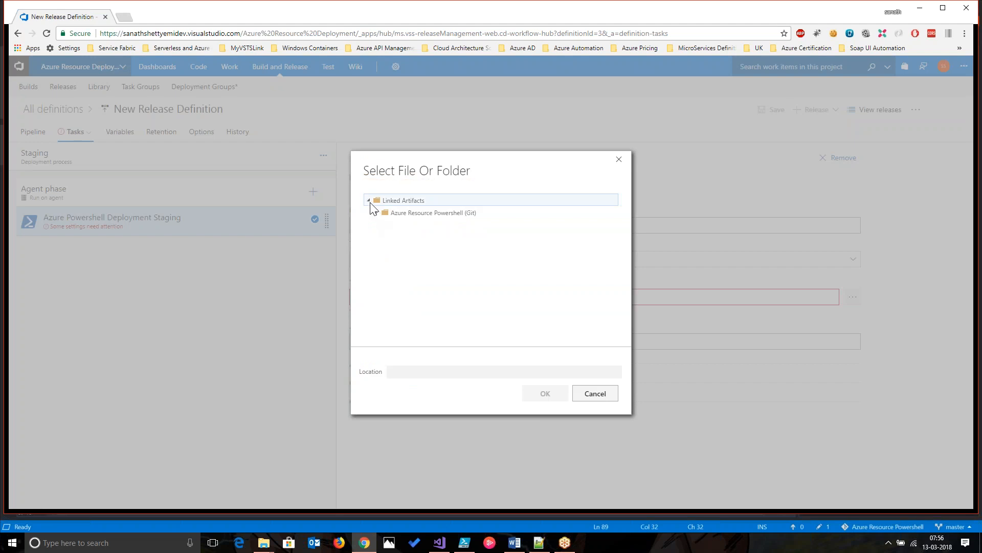
{"action": "left_click", "coordinate": [379, 217]}
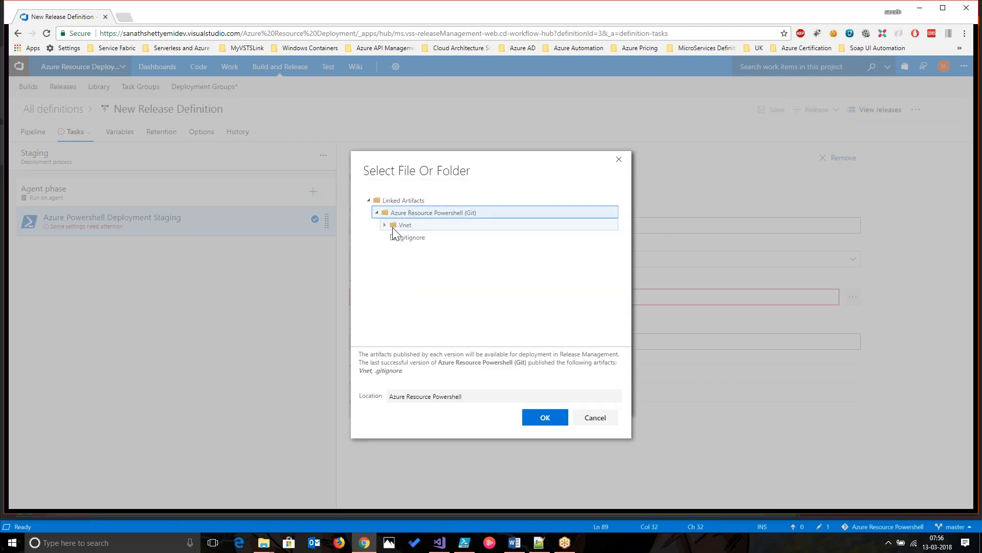
{"action": "left_click", "coordinate": [385, 226]}
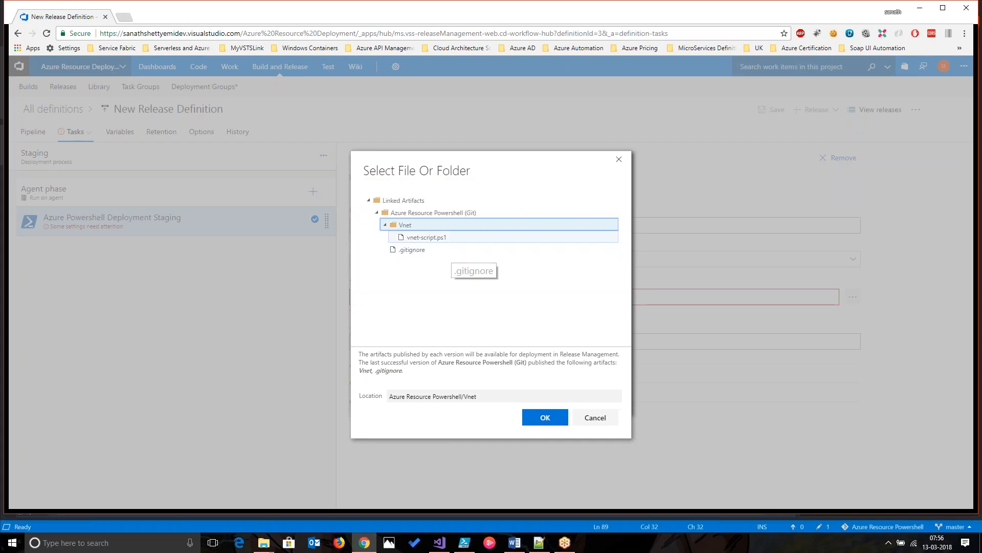
{"action": "left_click", "coordinate": [450, 238]}
{"action": "left_click", "coordinate": [549, 420]}
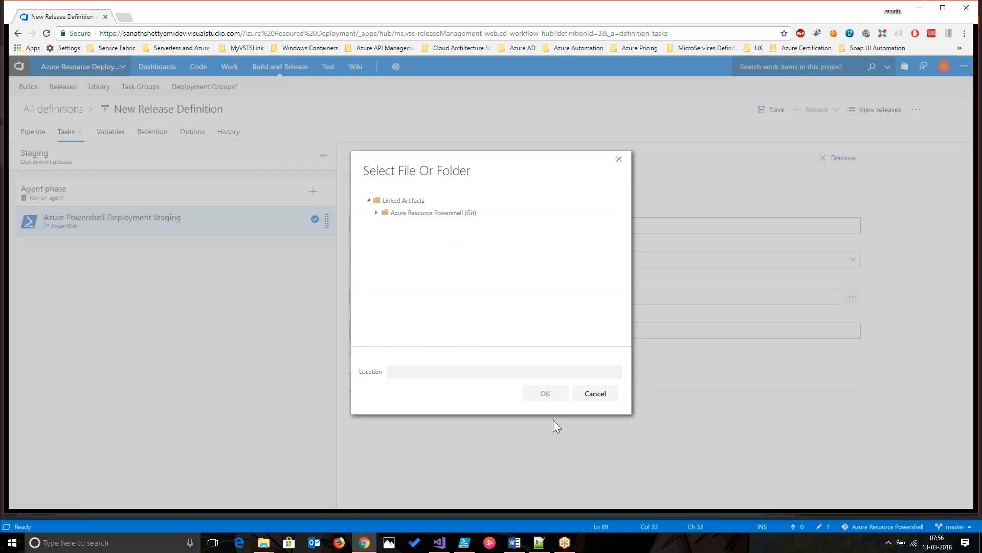
{"action": "left_click", "coordinate": [378, 213]}
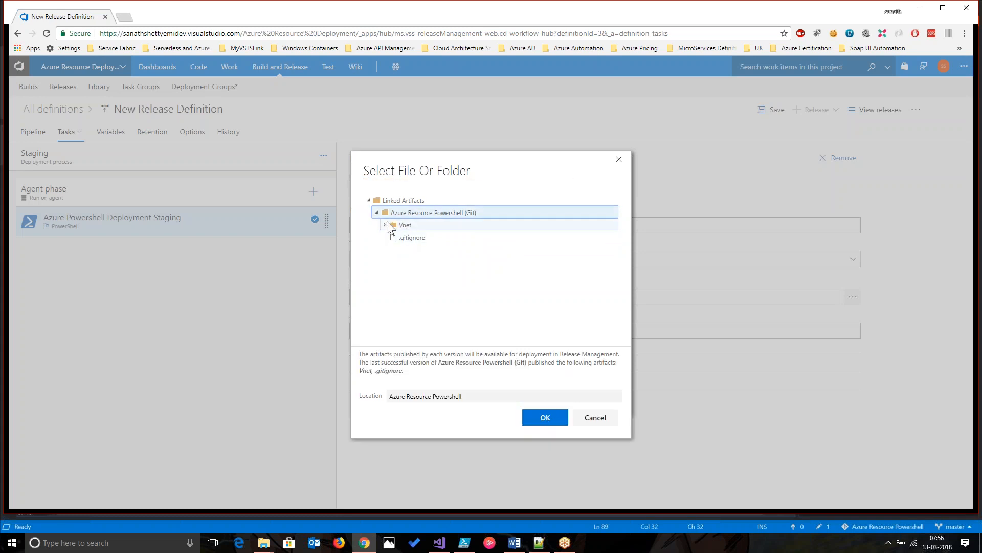
{"action": "left_click", "coordinate": [385, 225]}
{"action": "left_click", "coordinate": [416, 242]}
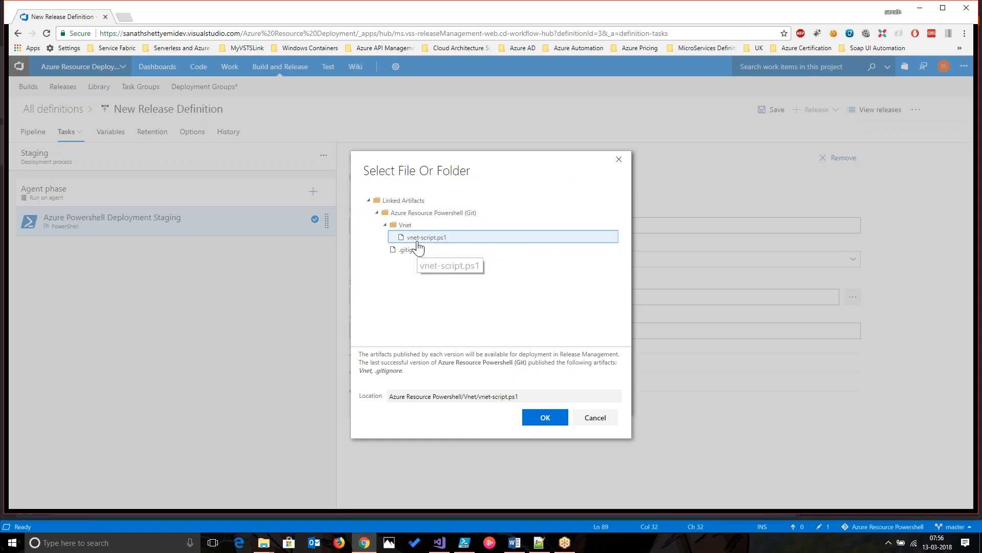
{"action": "left_click", "coordinate": [548, 420]}
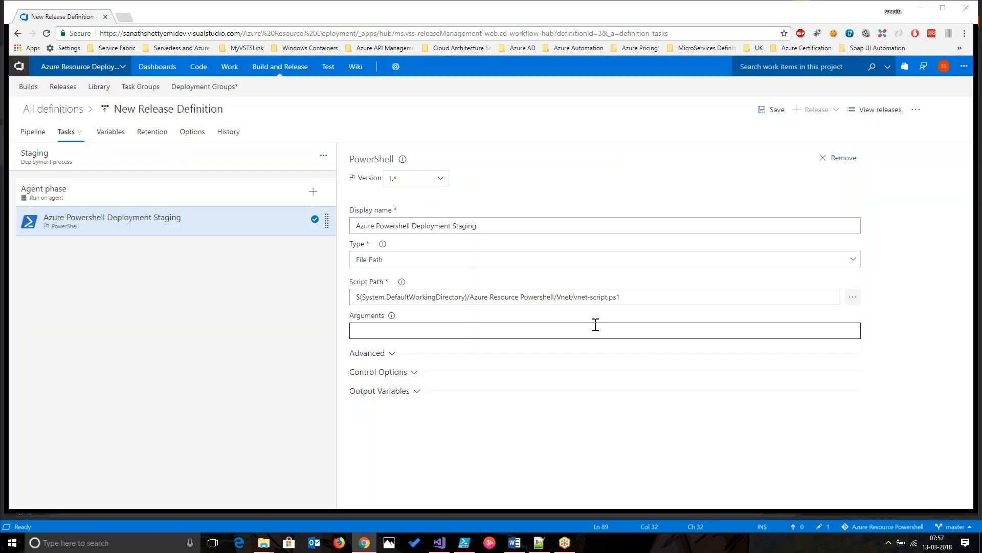
Step: Check the vnet-script.ps1 parameters in Visual Studio, return to Chrome and save the release definition with the task's arguments left empty
{"action": "left_click", "coordinate": [597, 328]}
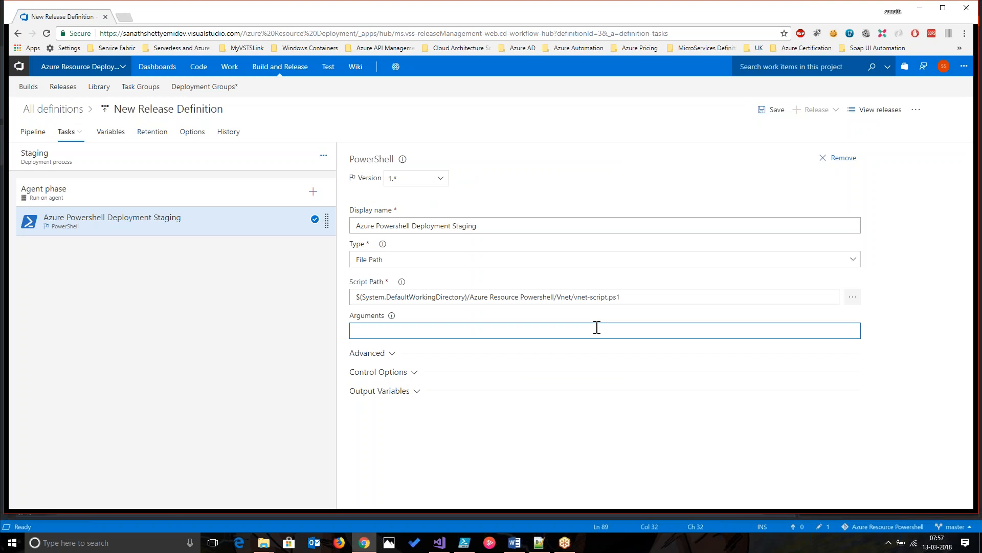
{"action": "key", "text": "alt+Tab"}
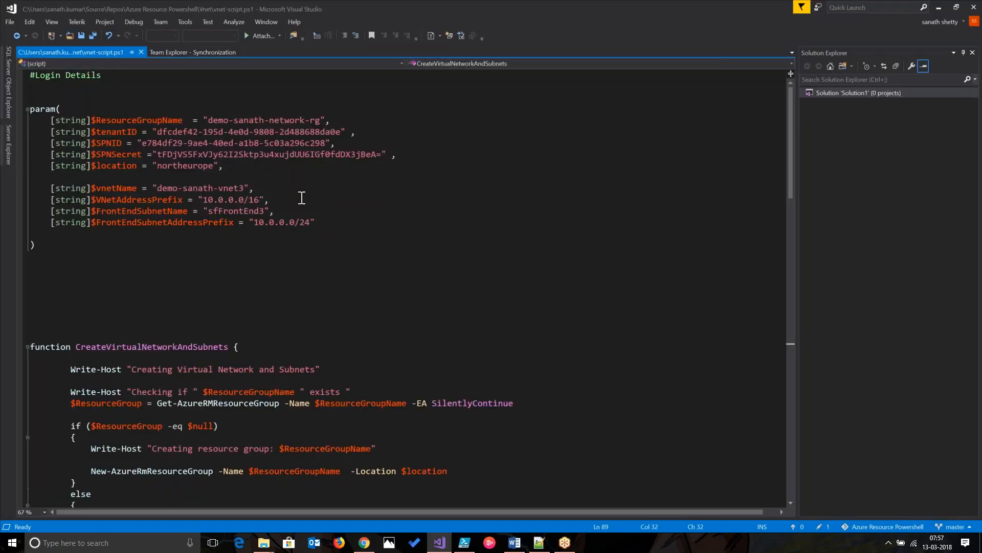
{"action": "key", "text": "alt+Tab"}
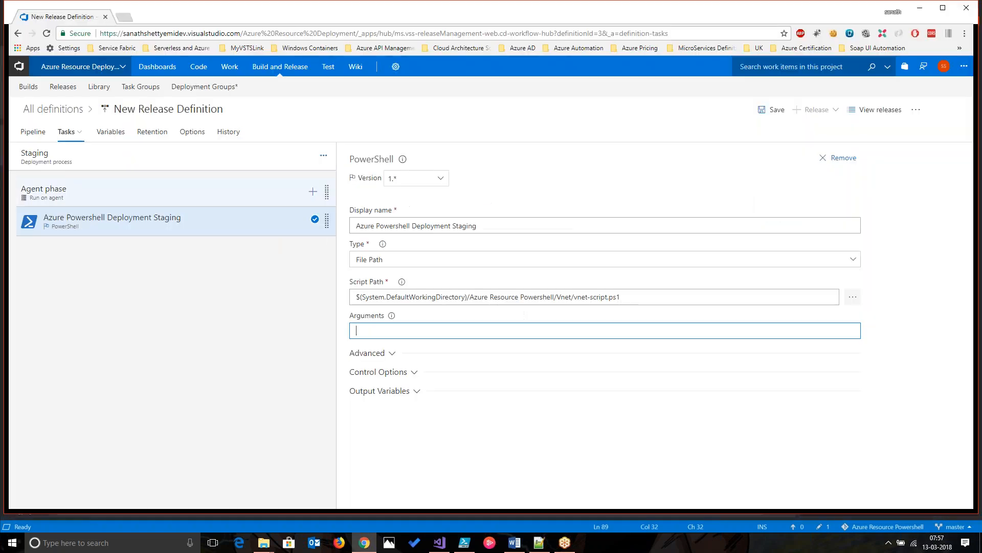
{"action": "left_click", "coordinate": [766, 113]}
{"action": "left_click", "coordinate": [538, 324]}
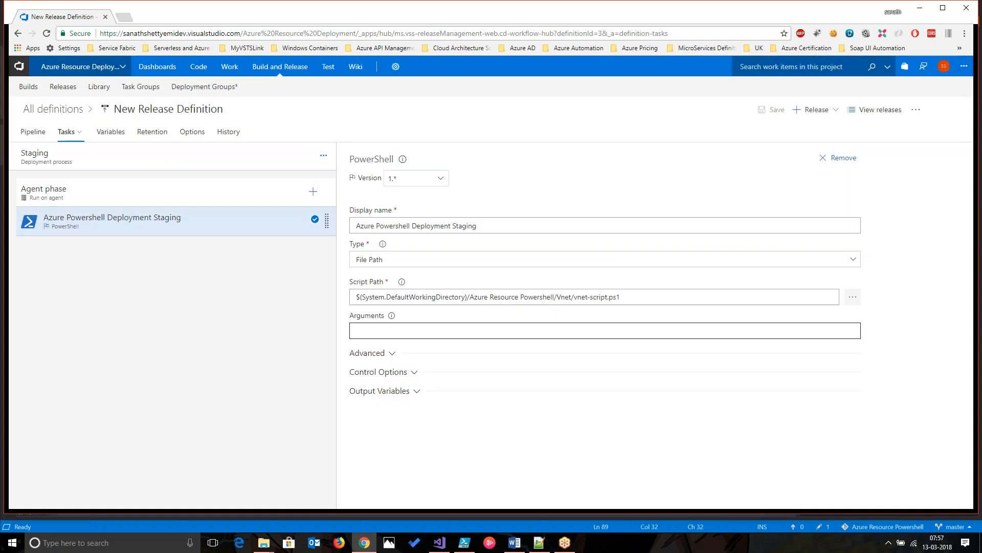
Step: Switch to Visual Studio and select the value of the $ResourceGroupName parameter in vnet-script.ps1
{"action": "key", "text": "alt+Tab"}
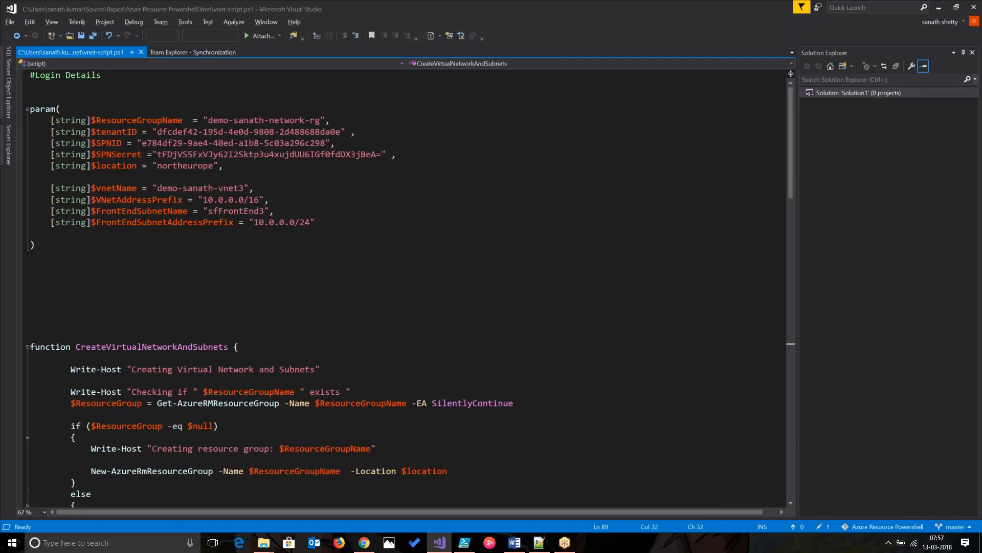
{"action": "left_click", "coordinate": [209, 120]}
{"action": "left_click_drag", "start_coordinate": [210, 121], "coordinate": [321, 120]}
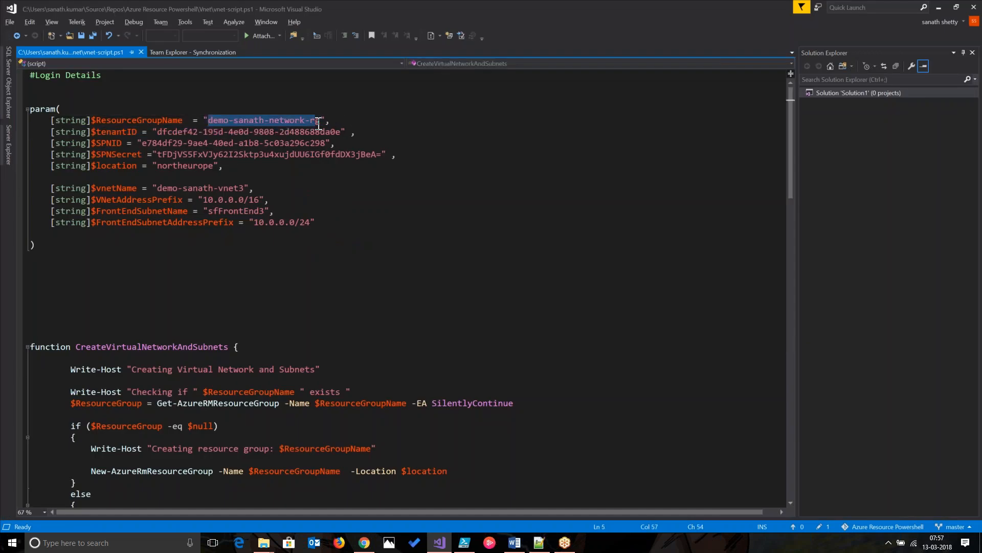
{"action": "key", "text": "alt+Tab"}
{"action": "left_click", "coordinate": [129, 15]}
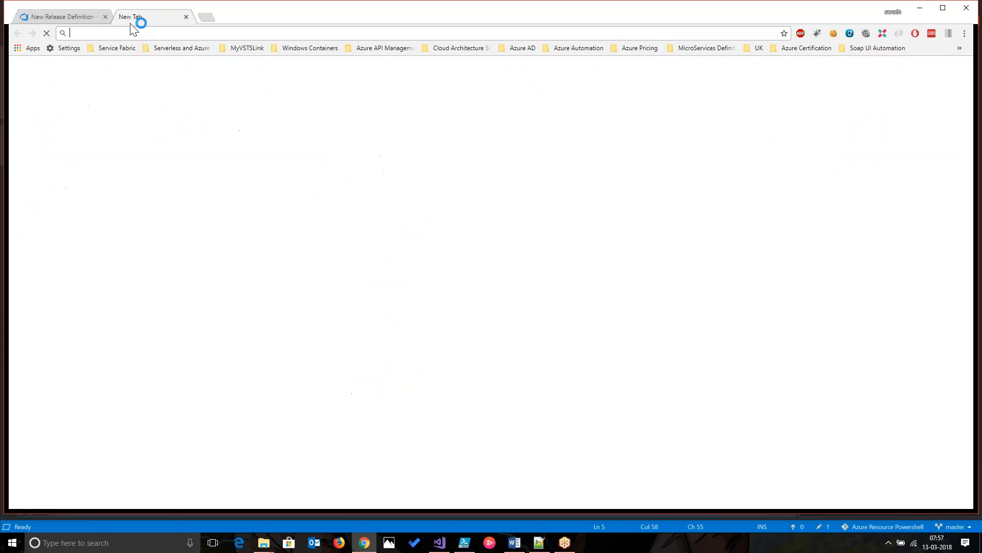
{"action": "type", "text": "https://portal.azure.com"}
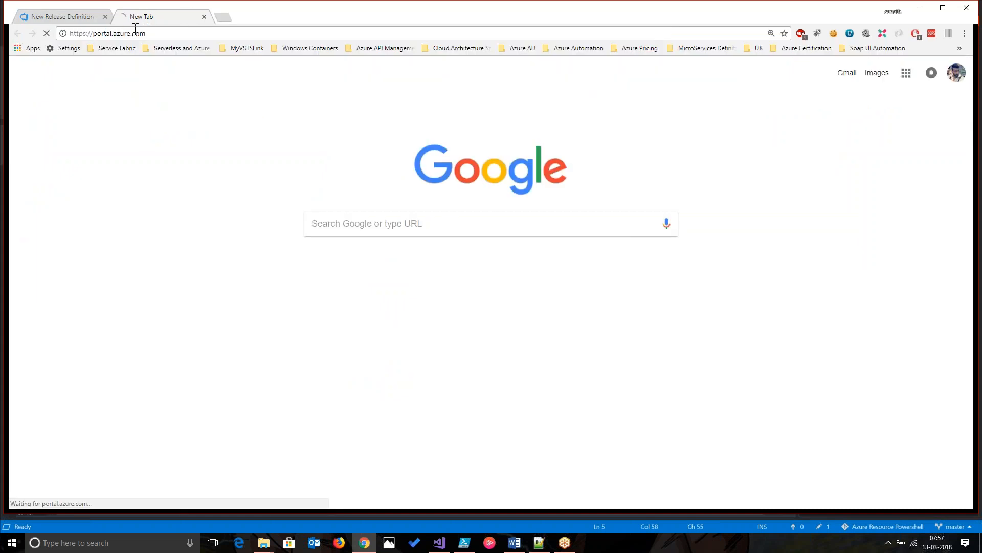
{"action": "key", "text": "Return"}
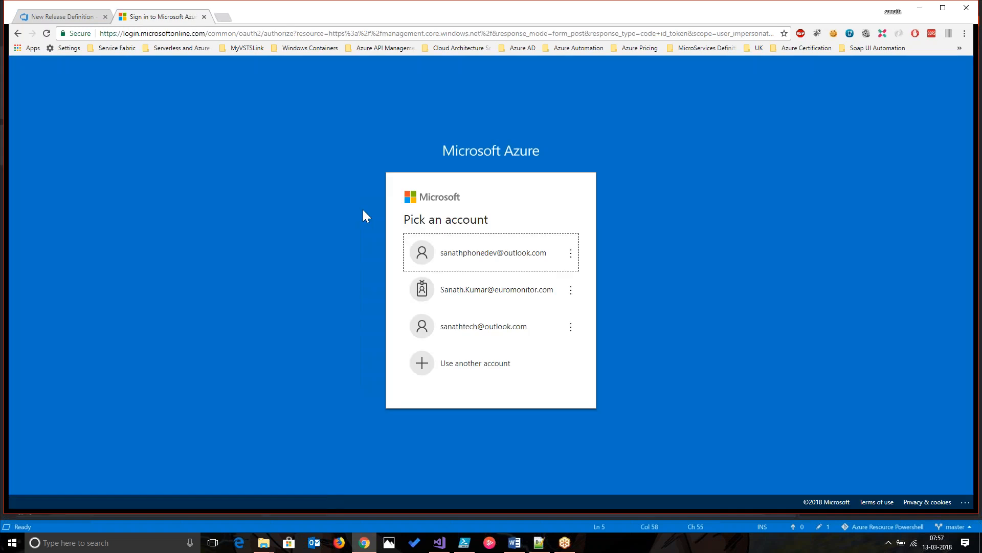
{"action": "left_click", "coordinate": [537, 264]}
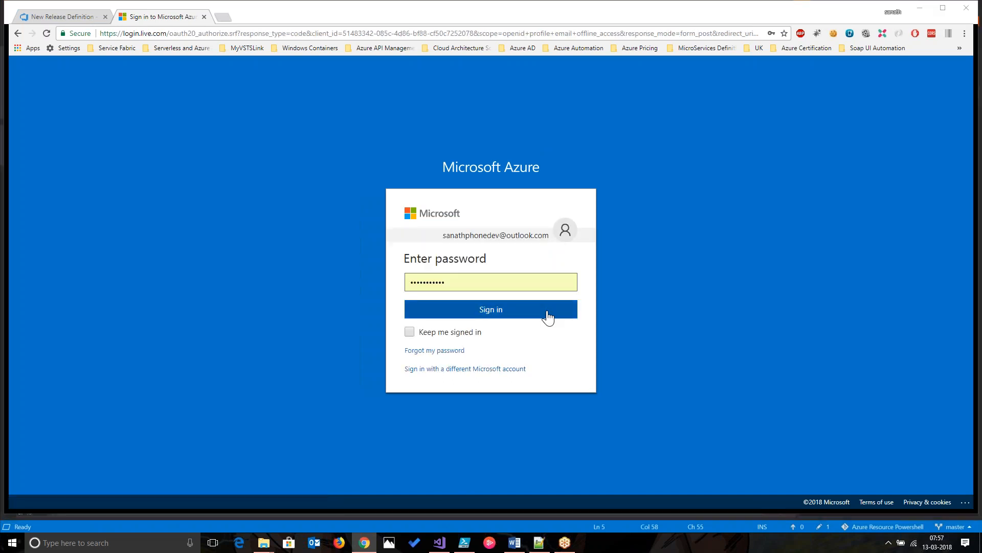
{"action": "left_click", "coordinate": [547, 317]}
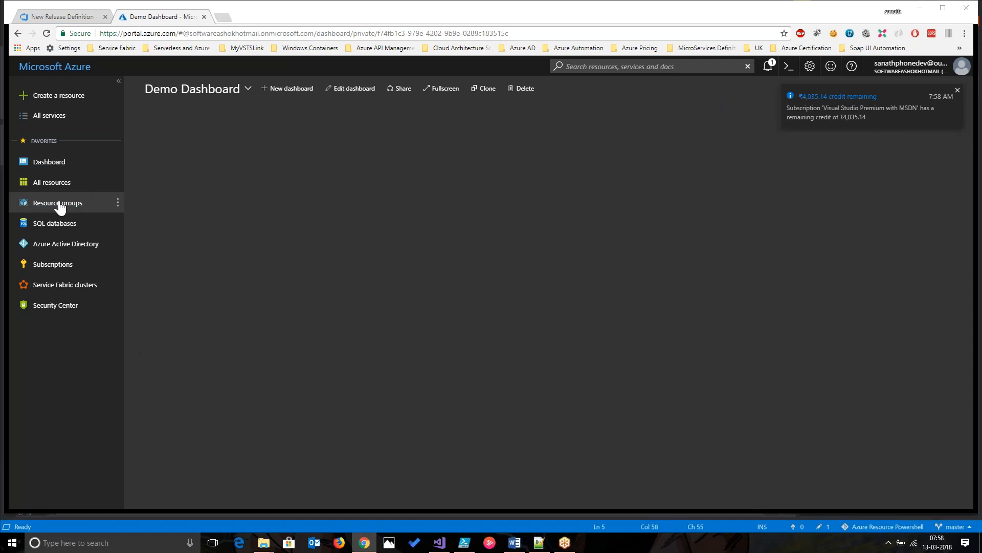
Step: Delete the demo-sanath-network-rg resource group in the Azure portal, confirming with its name, and open the notifications to check the deletion
{"action": "left_click", "coordinate": [36, 204]}
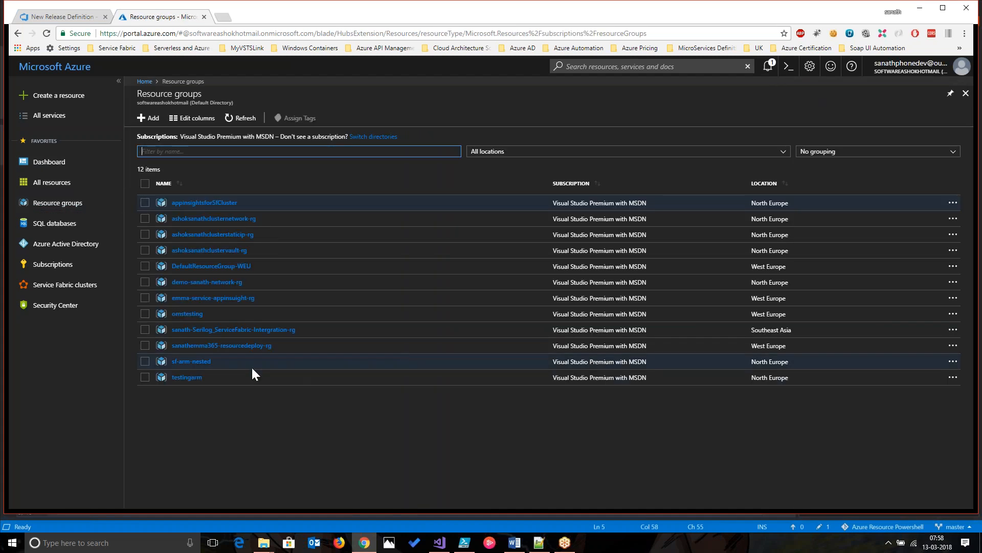
{"action": "left_click", "coordinate": [205, 283]}
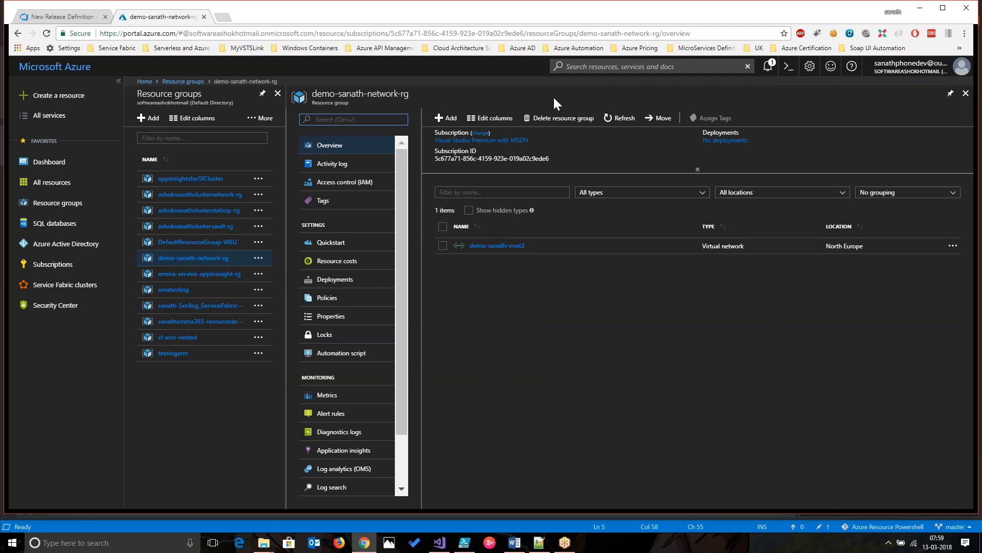
{"action": "left_click", "coordinate": [553, 120]}
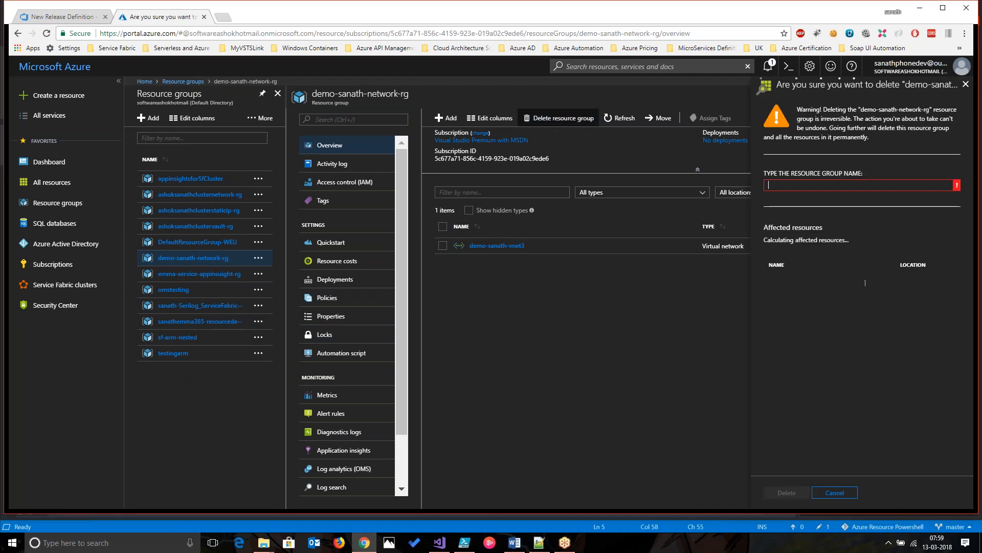
{"action": "left_click_drag", "start_coordinate": [861, 109], "coordinate": [931, 110]}
{"action": "key", "text": "ctrl+c"}
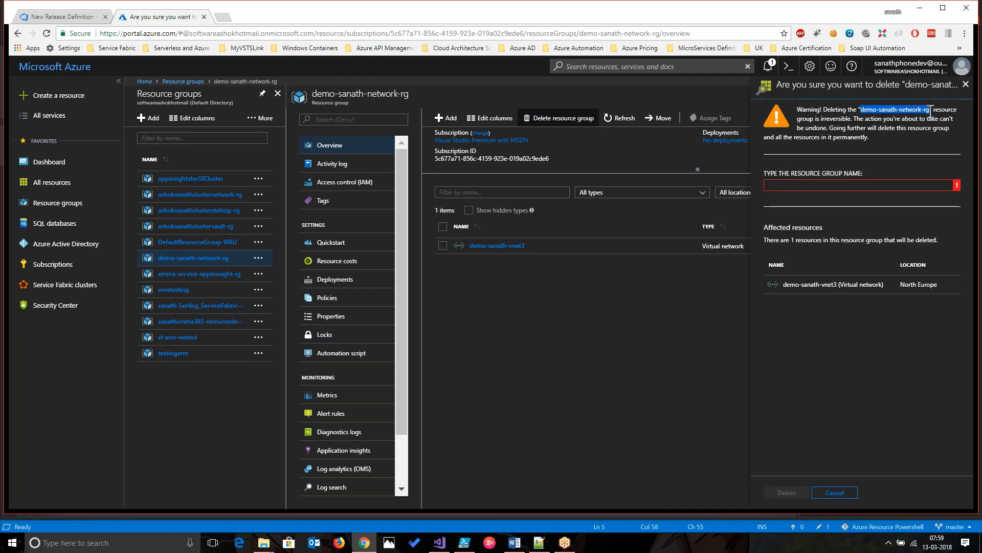
{"action": "left_click", "coordinate": [895, 186]}
{"action": "key", "text": "ctrl+v"}
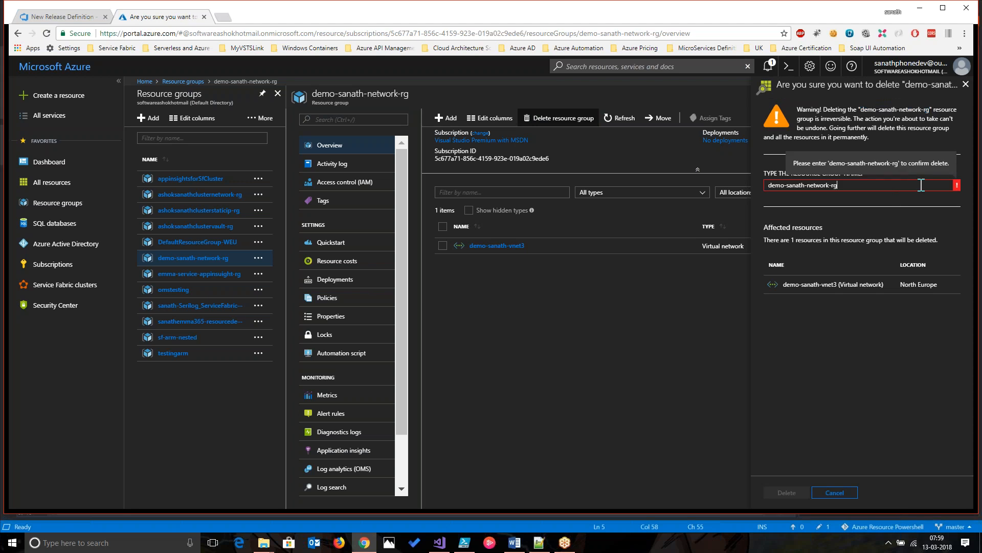
{"action": "left_click", "coordinate": [794, 493]}
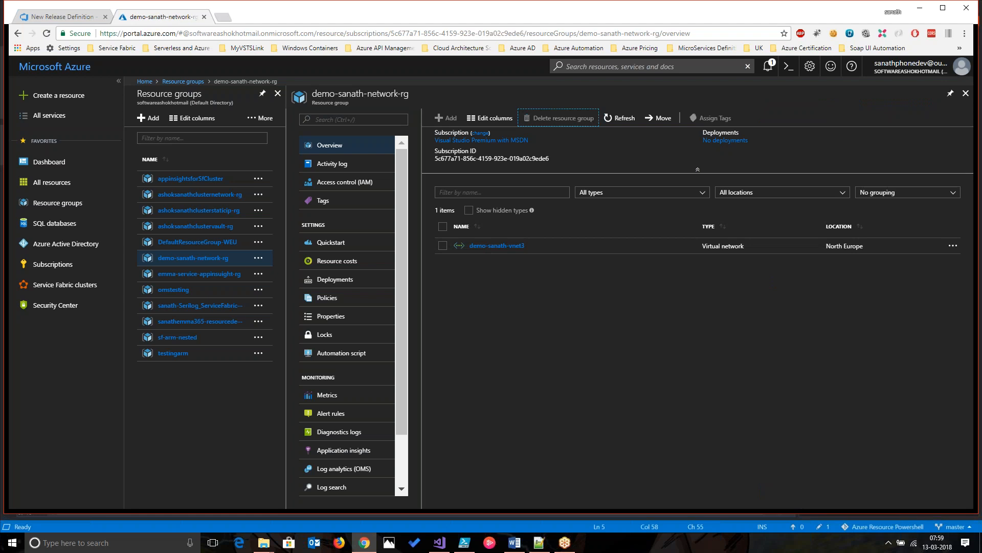
{"action": "left_click", "coordinate": [768, 67]}
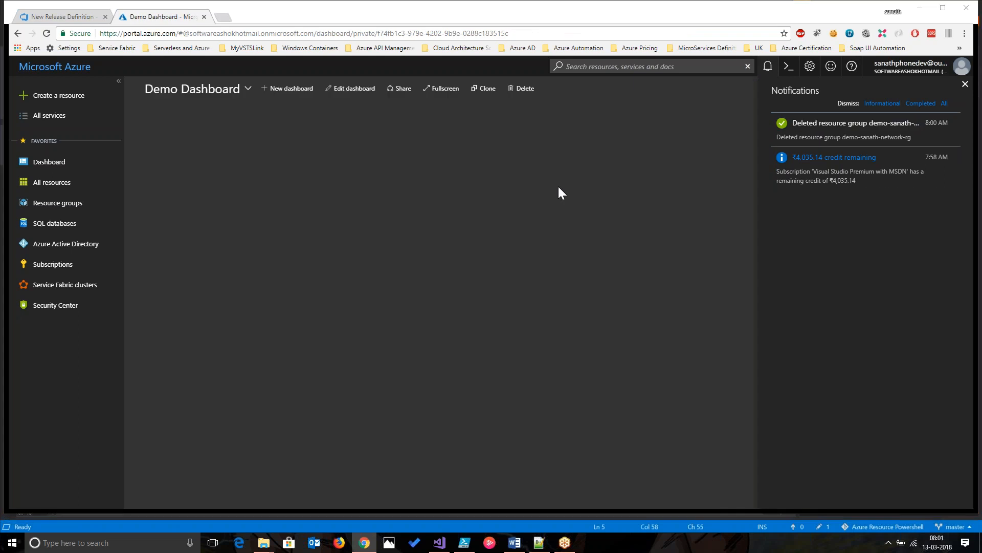
Step: Switch to Visual Studio and compare the pending changes in vnet-script.ps1 with the HEAD version
{"action": "left_click", "coordinate": [921, 9]}
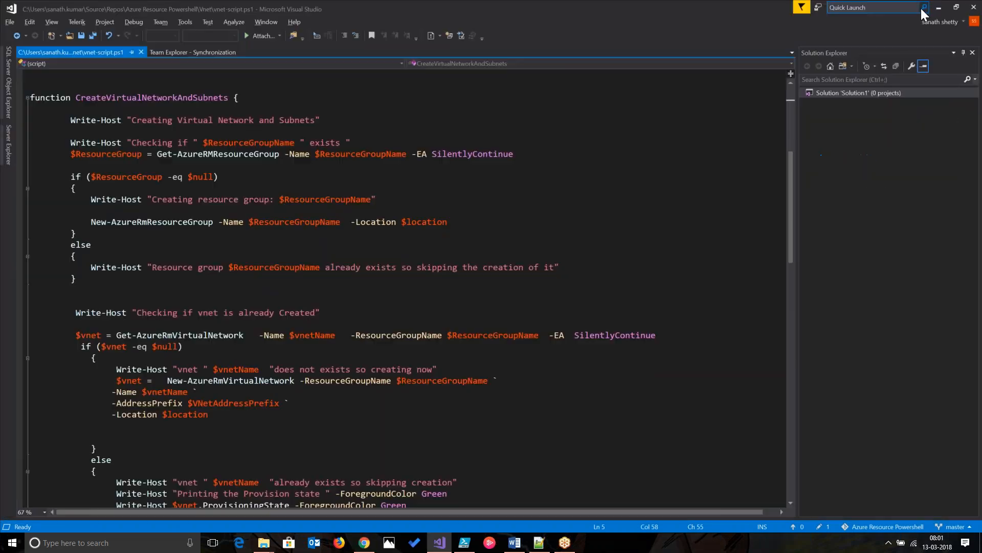
{"action": "left_click", "coordinate": [821, 526]}
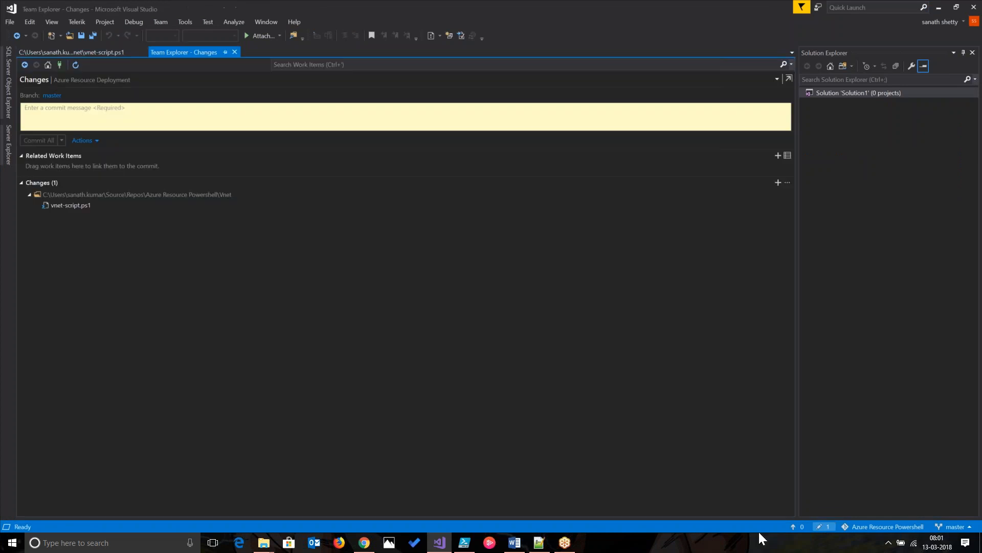
{"action": "left_click", "coordinate": [107, 206]}
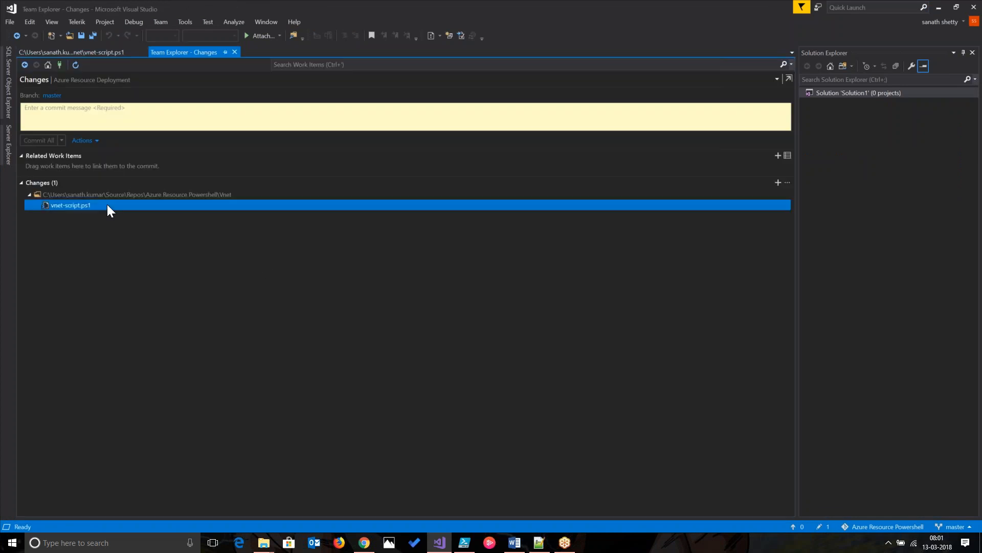
{"action": "double_click", "coordinate": [106, 204]}
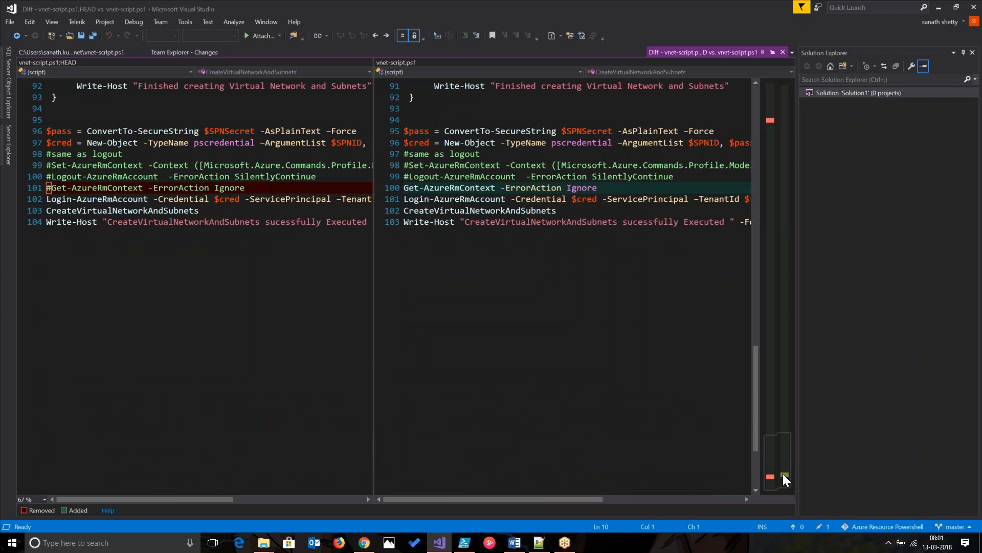
{"action": "left_click", "coordinate": [405, 189]}
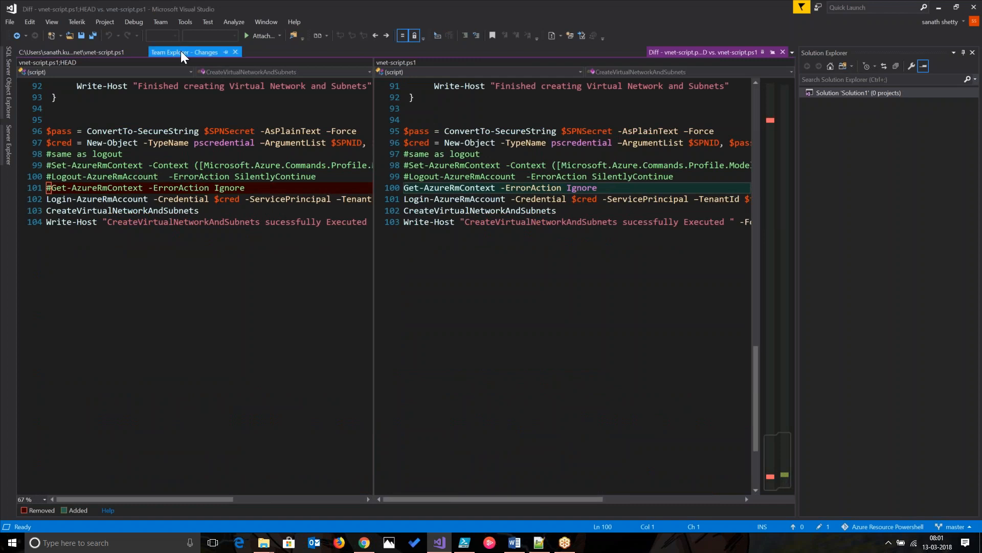
Step: Comment out the Get-AzureRmContext -ErrorAction Ignore line near the end of vnet-script.ps1 and save the file
{"action": "left_click", "coordinate": [72, 52]}
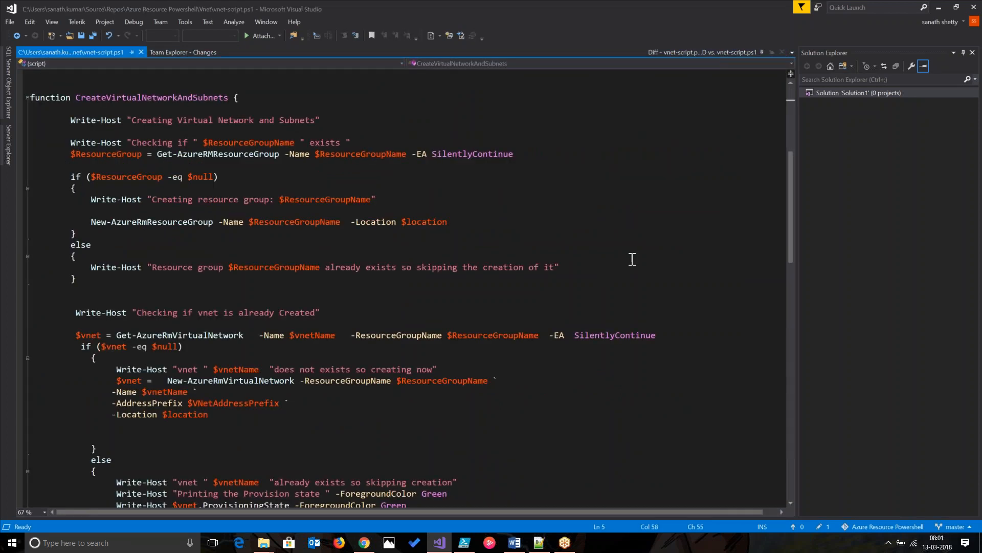
{"action": "left_click_drag", "start_coordinate": [790, 197], "coordinate": [782, 344]}
{"action": "left_click", "coordinate": [32, 383]}
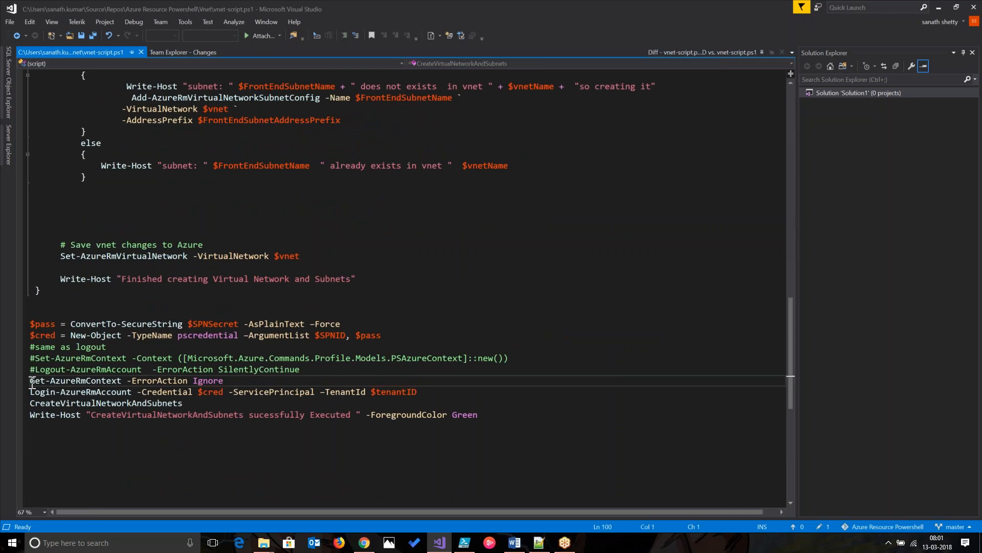
{"action": "type", "text": "#"}
{"action": "key", "text": "ctrl+s"}
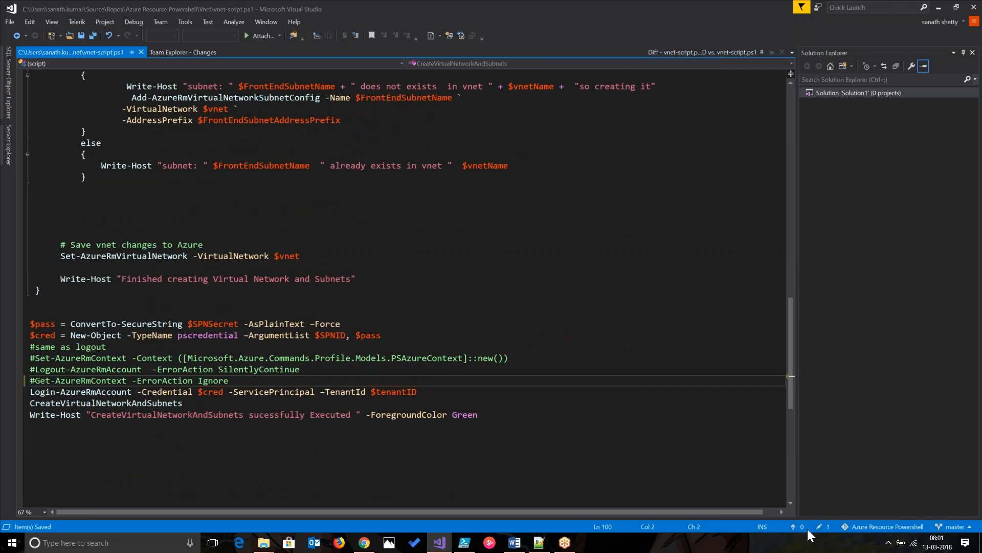
Step: Commit the vnet-script.ps1 change to master with the message "removed subscrition id" and open the synchronization page
{"action": "left_click", "coordinate": [823, 525]}
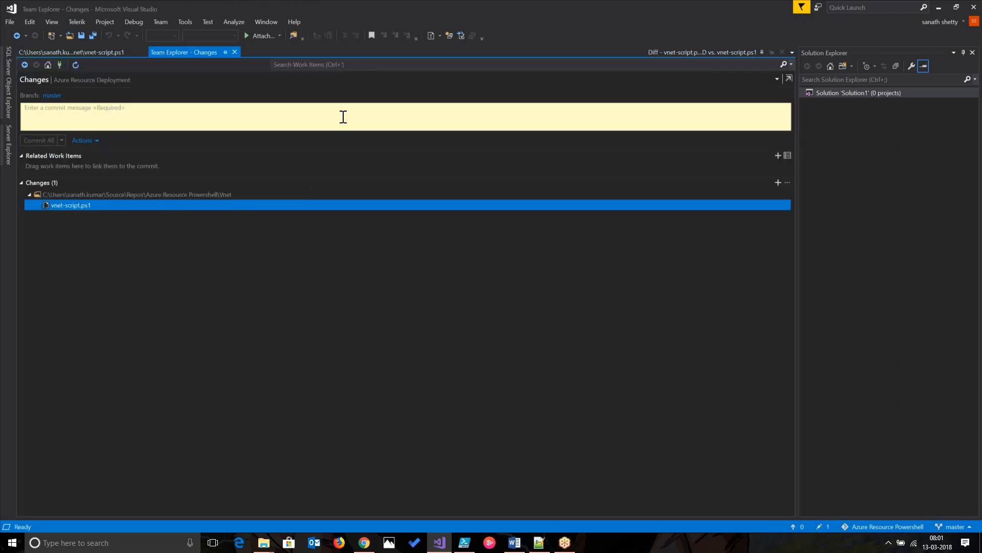
{"action": "left_click", "coordinate": [344, 117]}
{"action": "type", "text": "re"}
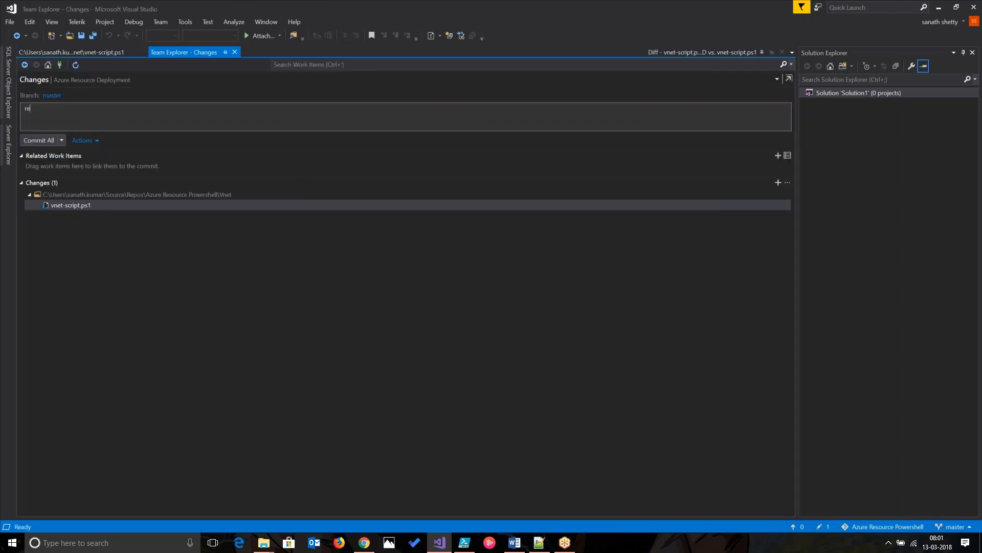
{"action": "type", "text": "moved subscrition id"}
{"action": "left_click", "coordinate": [61, 139]}
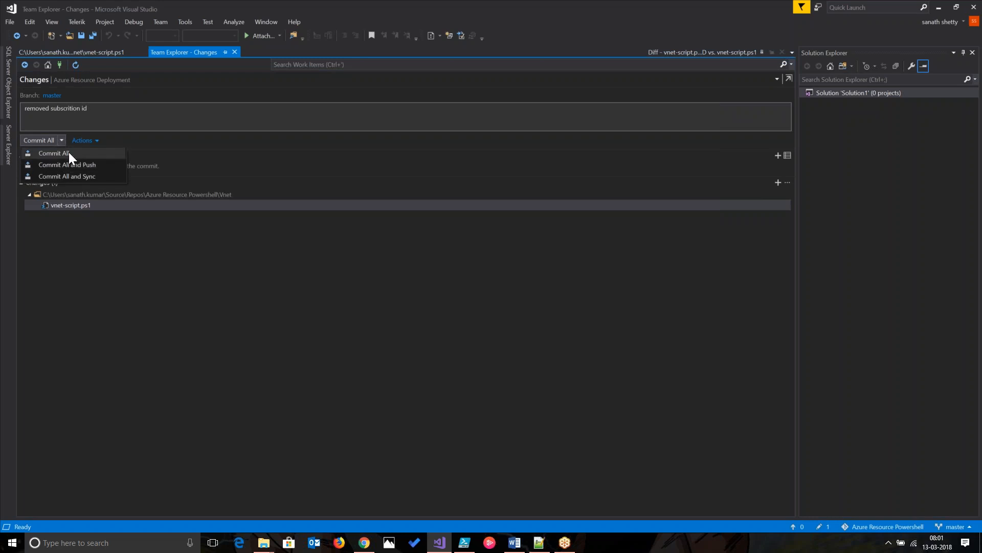
{"action": "left_click", "coordinate": [69, 153]}
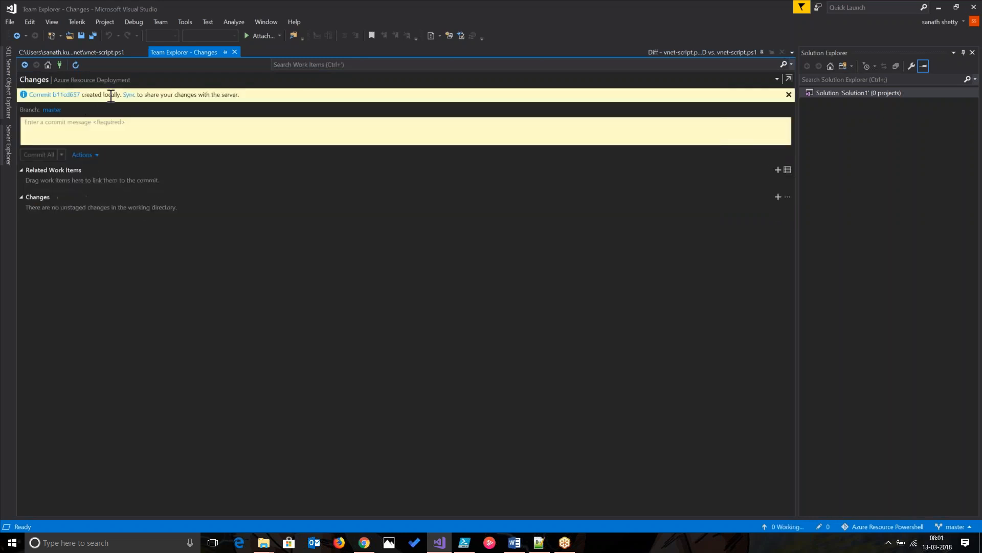
{"action": "left_click", "coordinate": [128, 95]}
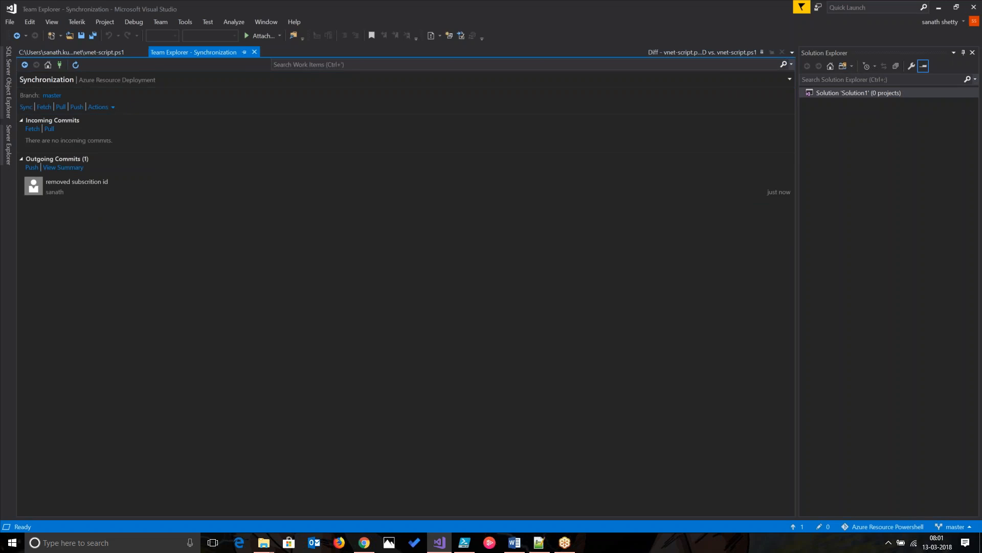
Step: Check the Azure portal's resource groups list in Chrome, look at vnet-script.ps1 in Windows PowerShell ISE, and return to Chrome
{"action": "left_click", "coordinate": [363, 542]}
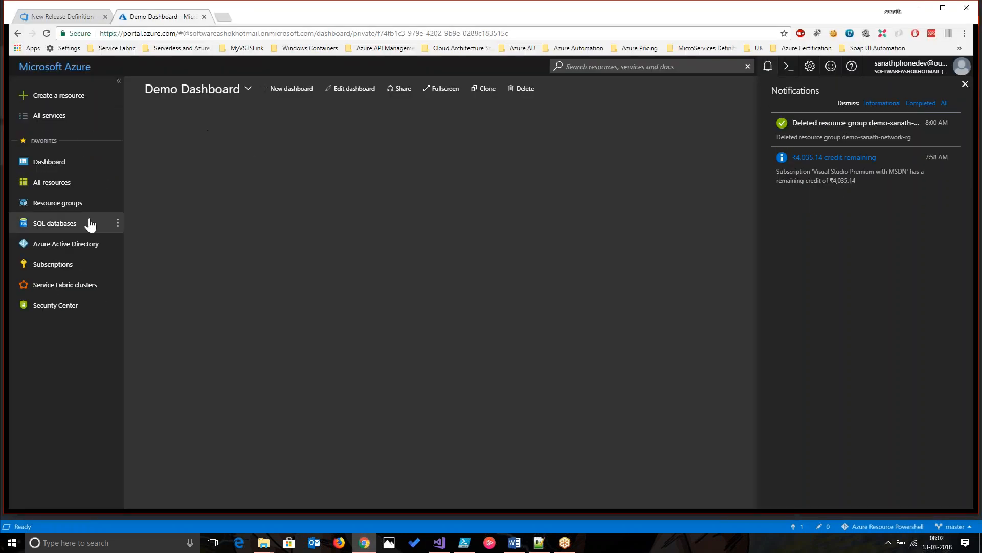
{"action": "left_click", "coordinate": [57, 203]}
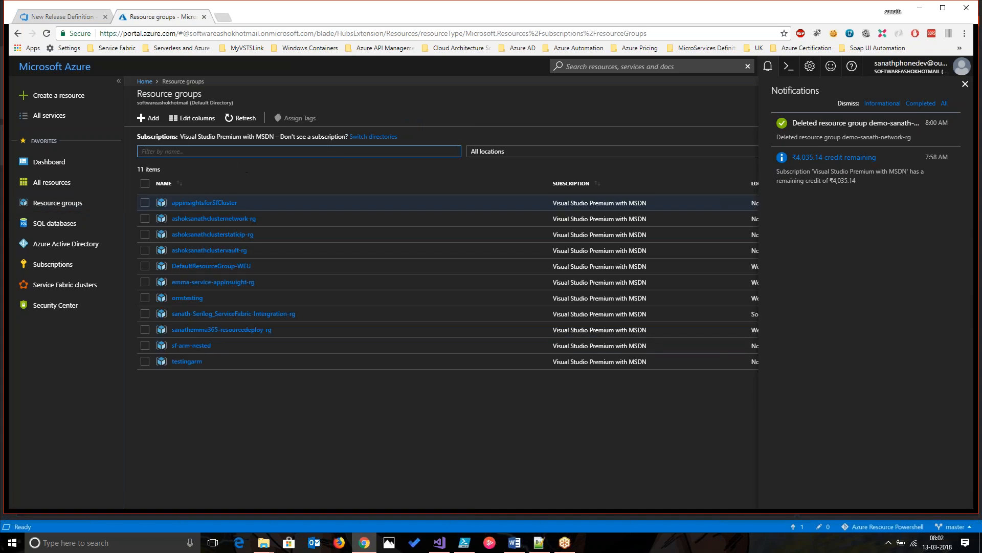
{"action": "key", "text": "alt+Tab"}
{"action": "key", "text": "alt+Tab"}
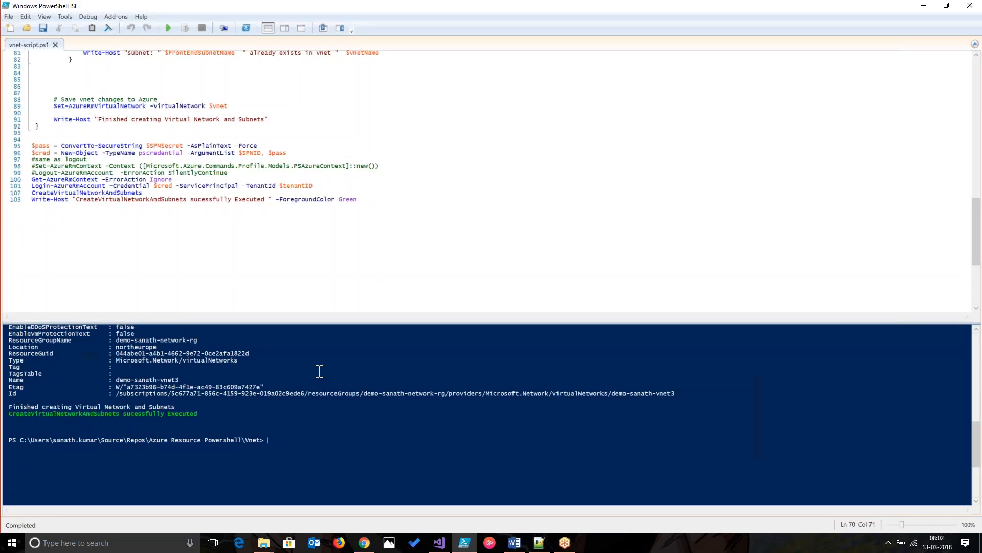
{"action": "left_click_drag", "start_coordinate": [979, 236], "coordinate": [968, 65]}
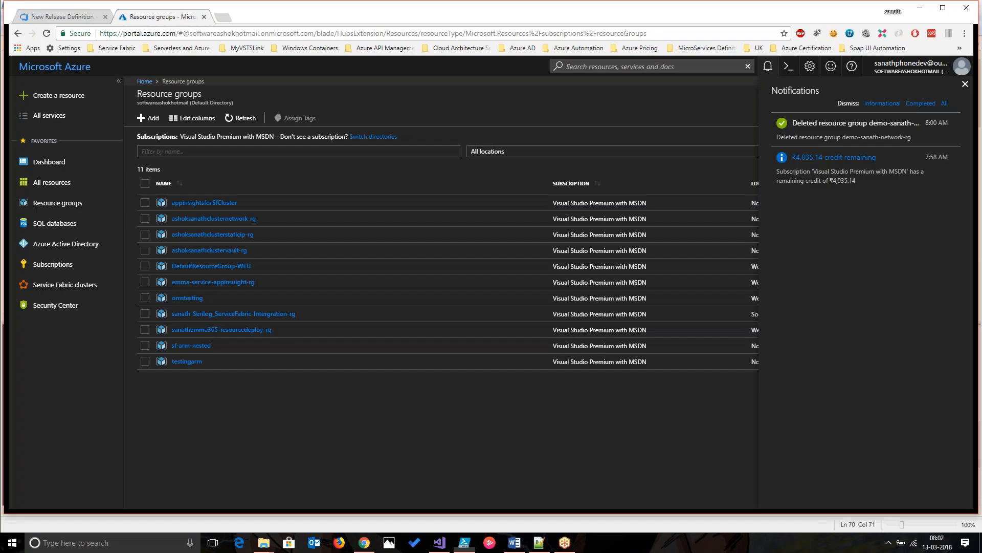
{"action": "key", "text": "alt+Tab"}
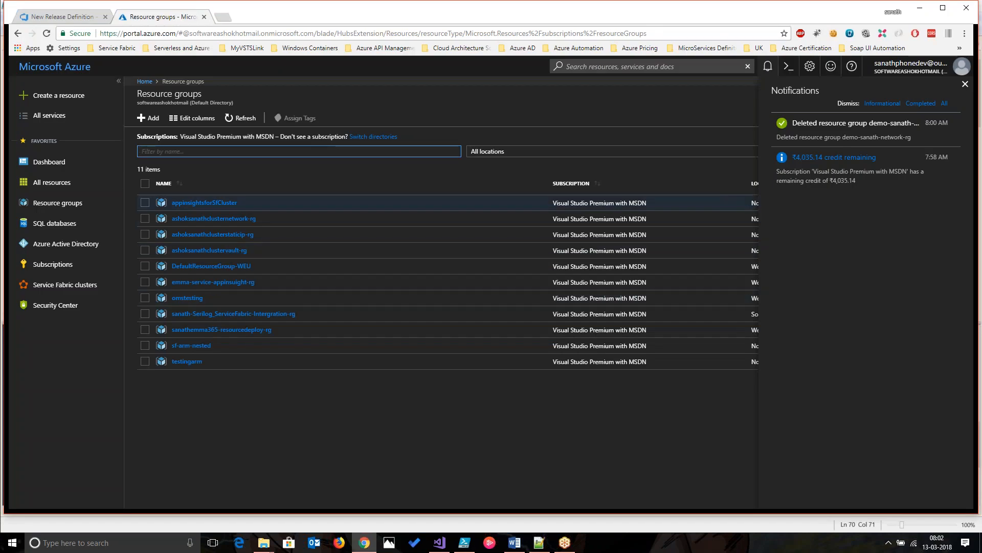
Step: Return to the VSTS project and view the releases of New Release Definition
{"action": "left_click", "coordinate": [70, 17]}
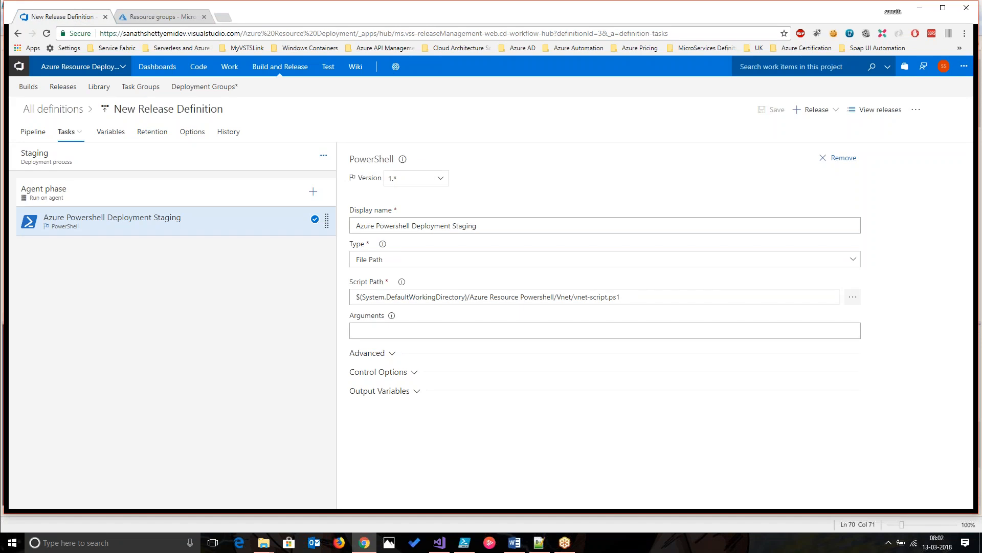
{"action": "left_click", "coordinate": [74, 89]}
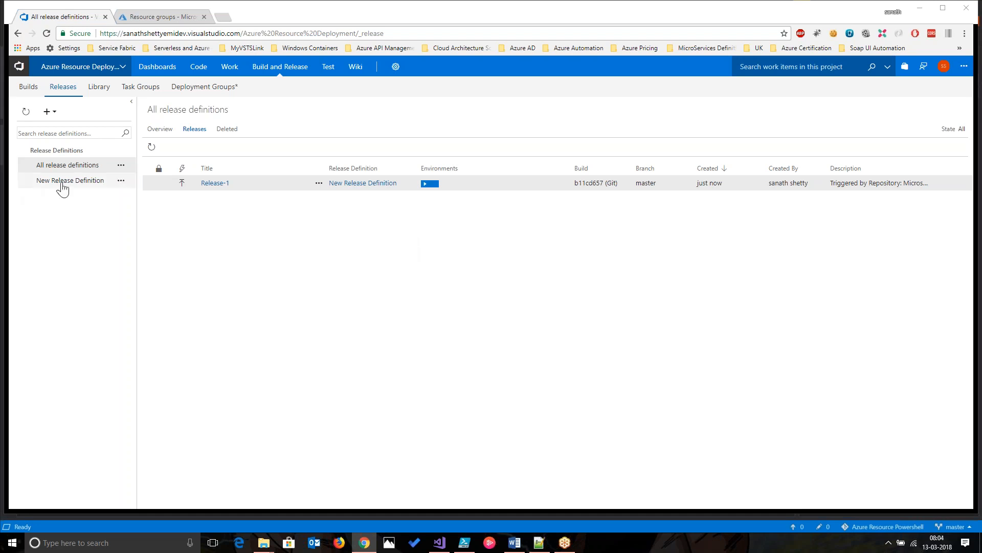
{"action": "left_click", "coordinate": [64, 187]}
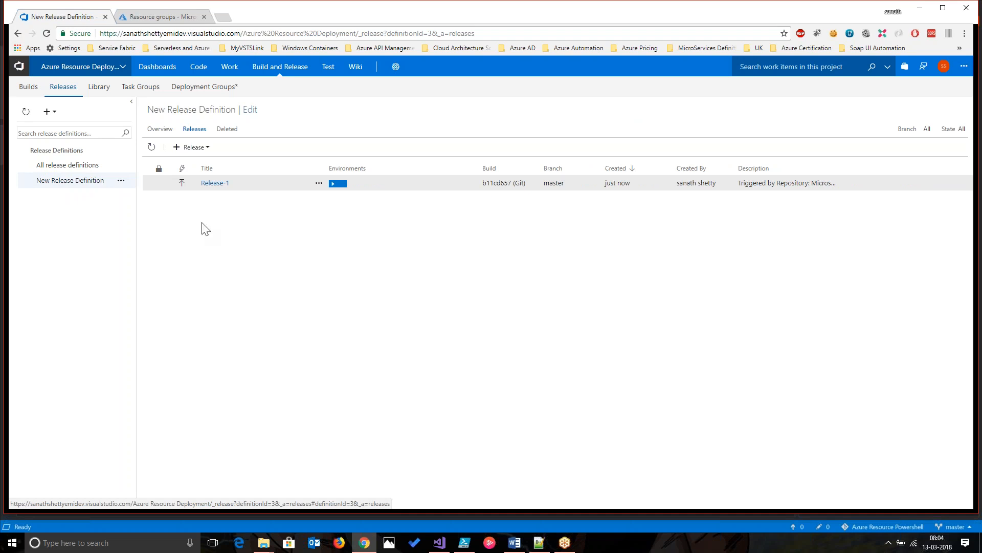
Step: Edit New Release Definition, rename it "Azure Powershell Release" and save it without a comment
{"action": "left_click", "coordinate": [252, 112]}
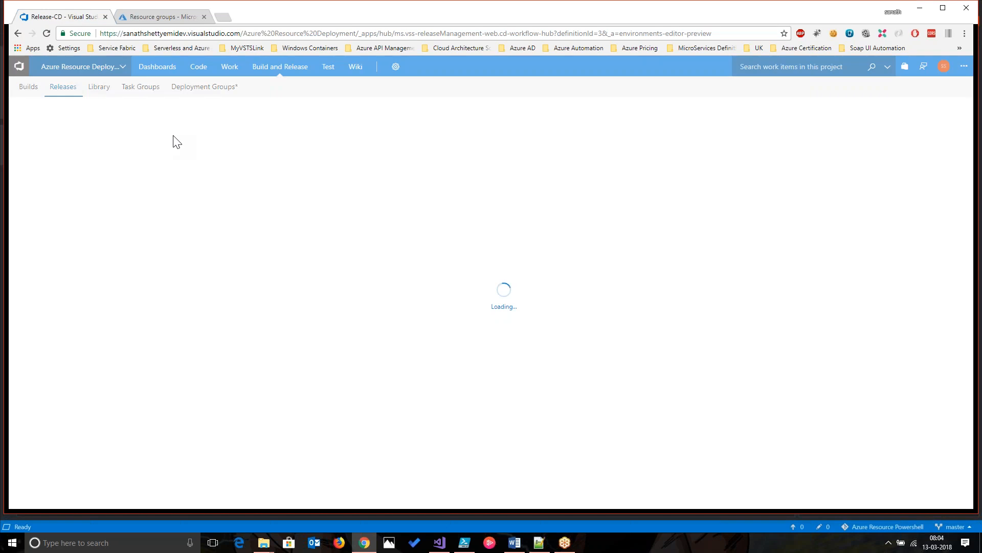
{"action": "left_click", "coordinate": [227, 110]}
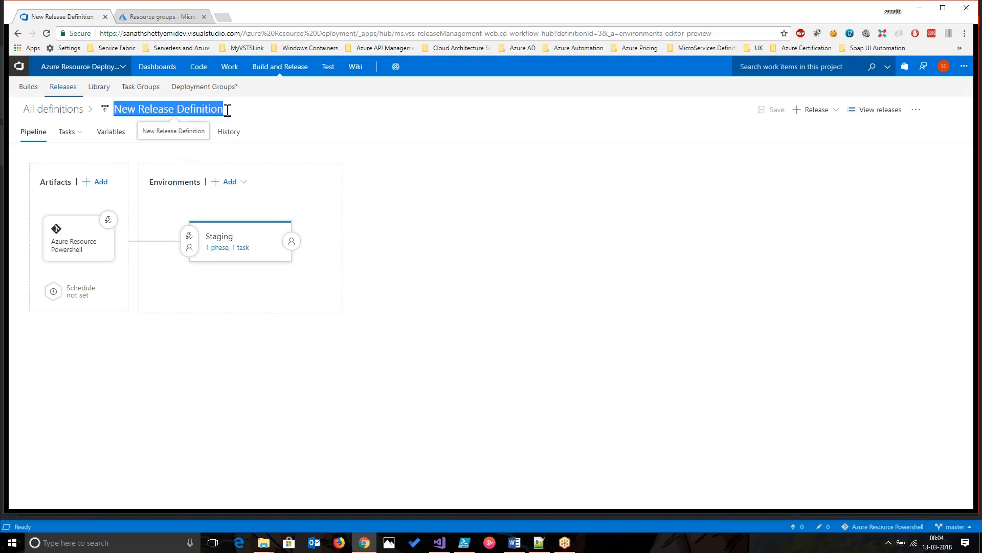
{"action": "type", "text": "Azure po"}
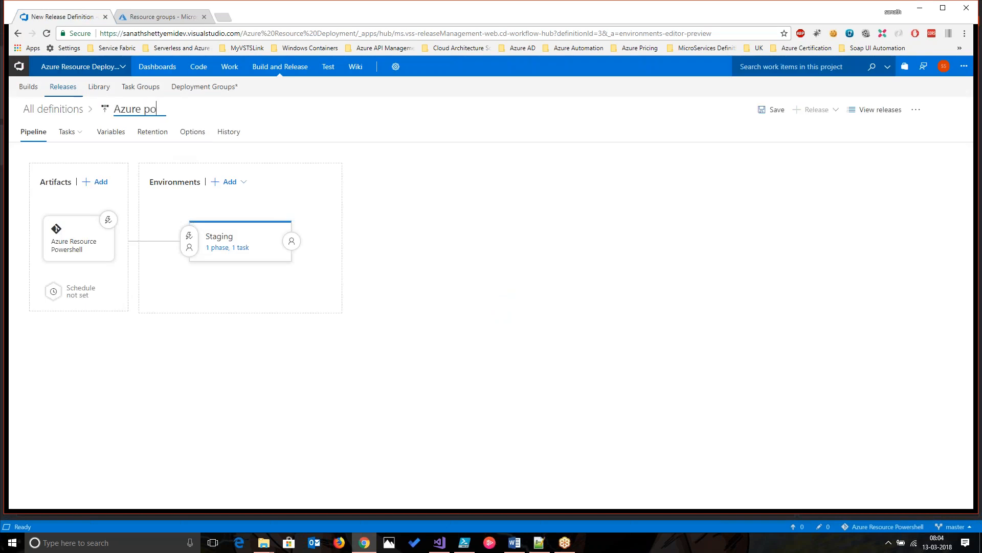
{"action": "type", "text": "wershell Release"}
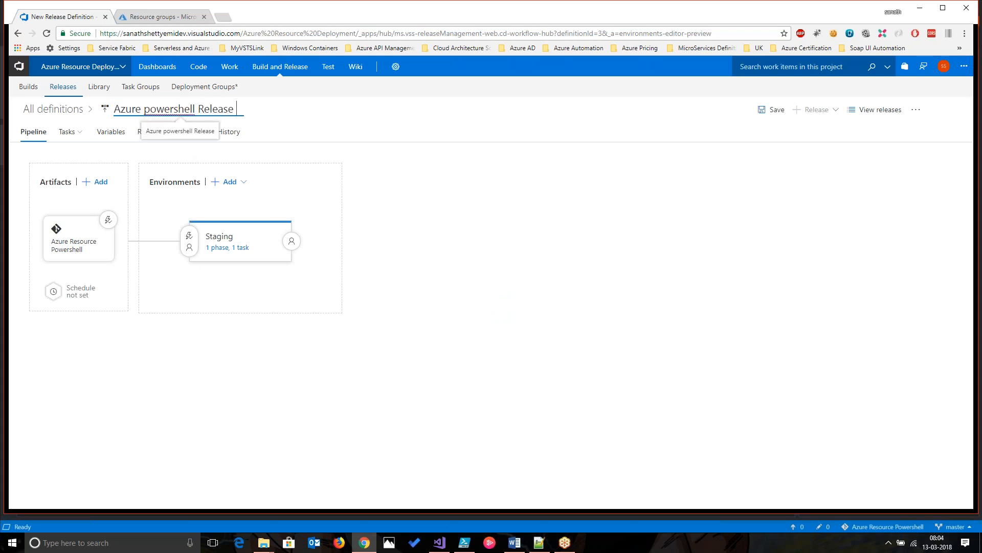
{"action": "left_click", "coordinate": [150, 109]}
{"action": "key", "text": "BackSpace"}
{"action": "type", "text": "P"}
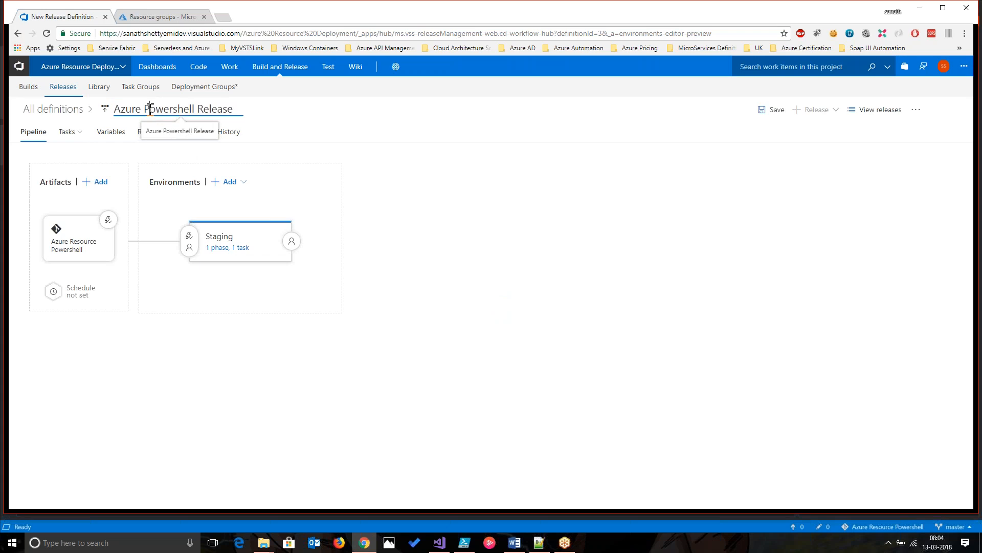
{"action": "left_click", "coordinate": [760, 116]}
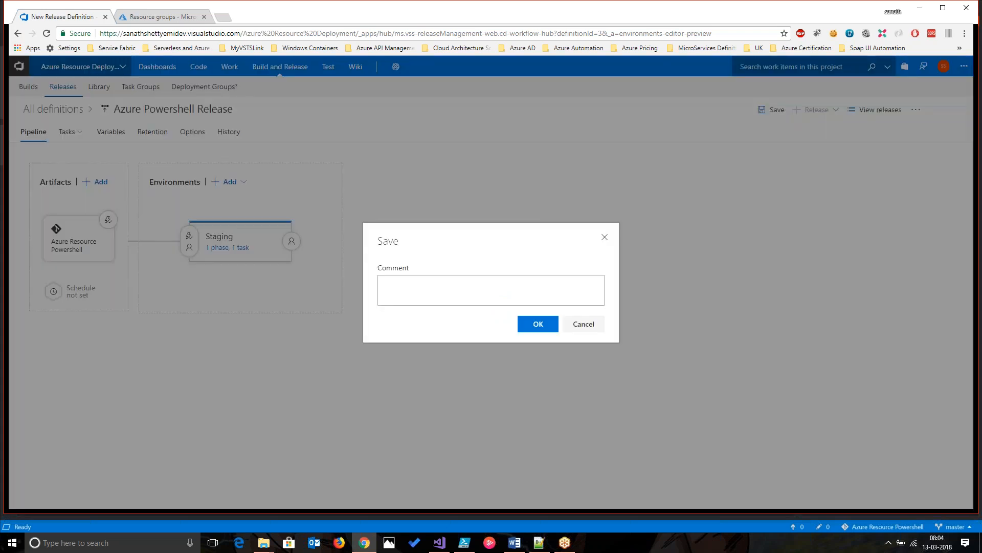
{"action": "left_click", "coordinate": [537, 326]}
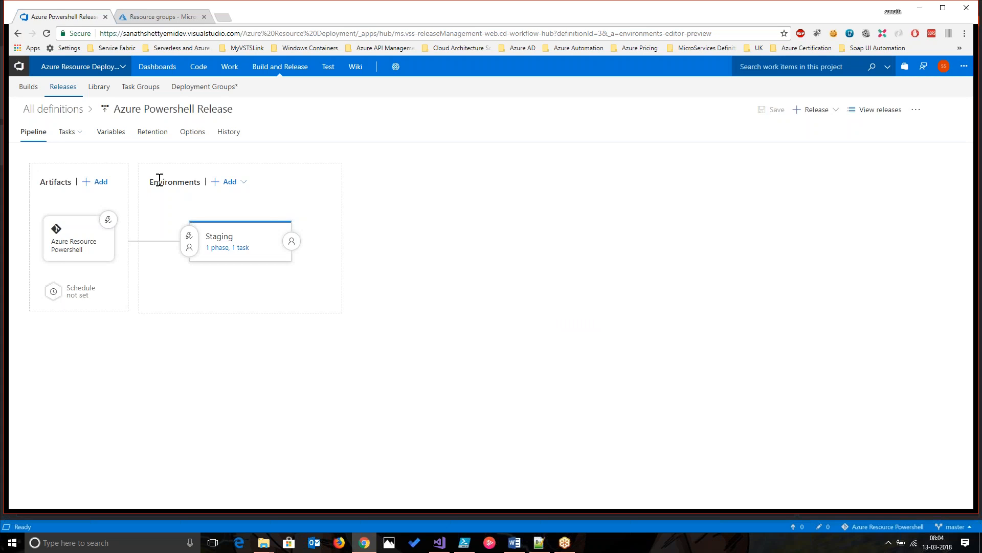
Step: Open Release-1 from the list of all releases and display its logs
{"action": "left_click", "coordinate": [63, 87]}
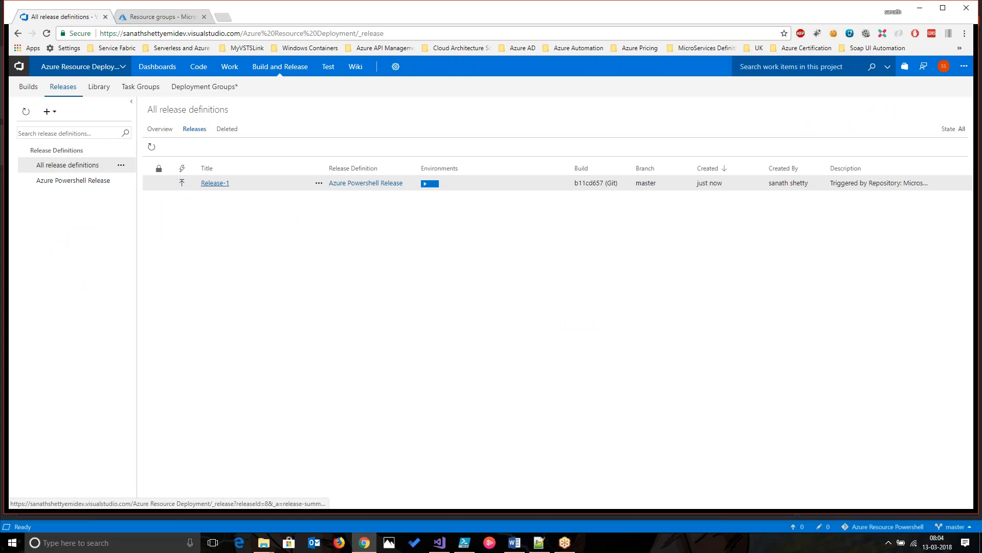
{"action": "left_click", "coordinate": [205, 188]}
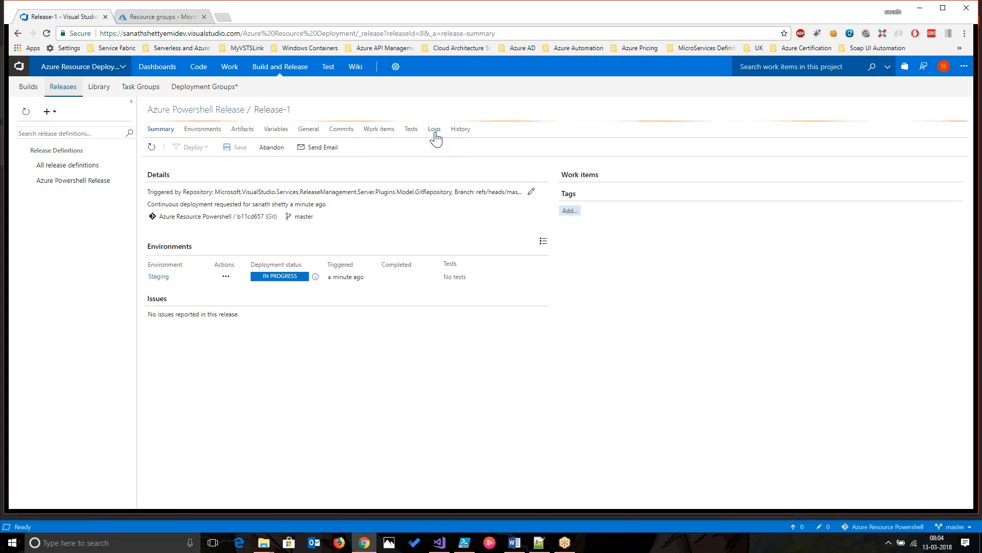
{"action": "left_click", "coordinate": [434, 135]}
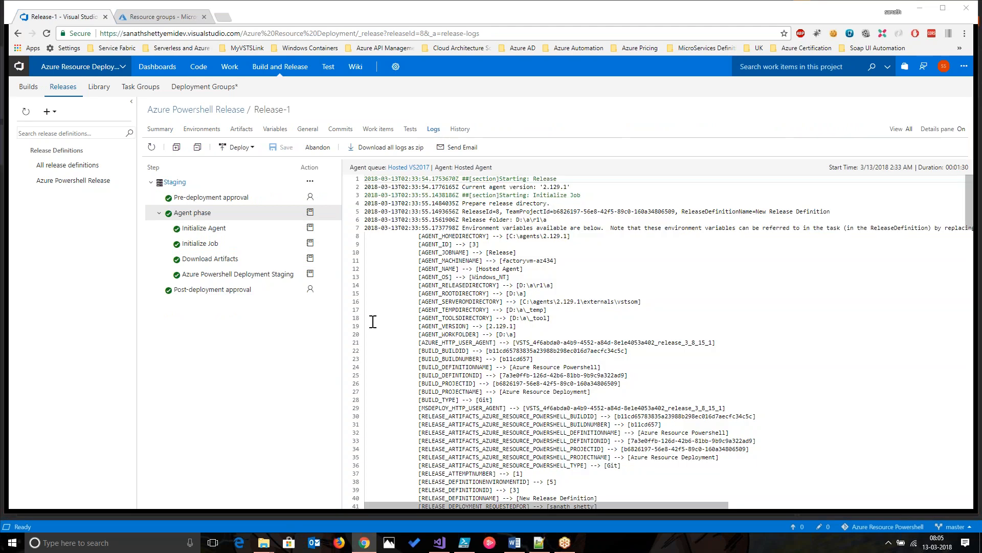
Step: Read through the log of the Azure Powershell Deployment Staging task from beginning to end
{"action": "left_click", "coordinate": [251, 278]}
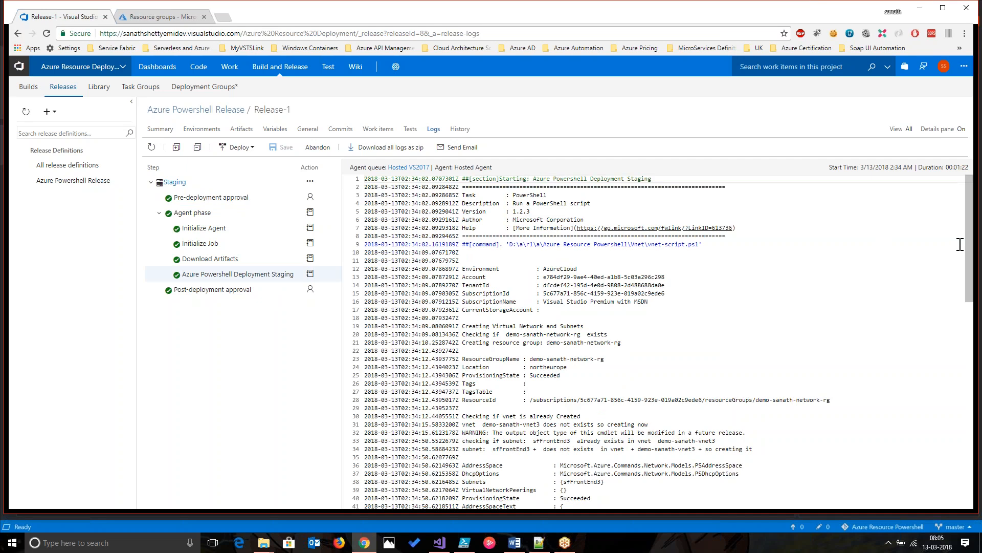
{"action": "left_click_drag", "start_coordinate": [972, 259], "coordinate": [973, 403]}
{"action": "scroll", "coordinate": [959, 353], "scroll_direction": "up", "scroll_amount": 7}
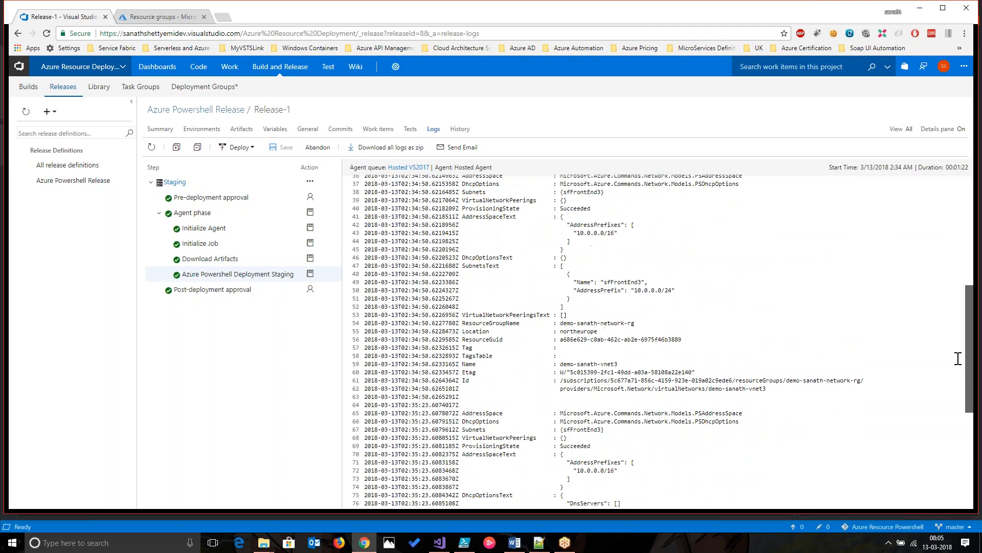
{"action": "scroll", "coordinate": [957, 297], "scroll_direction": "up", "scroll_amount": 3}
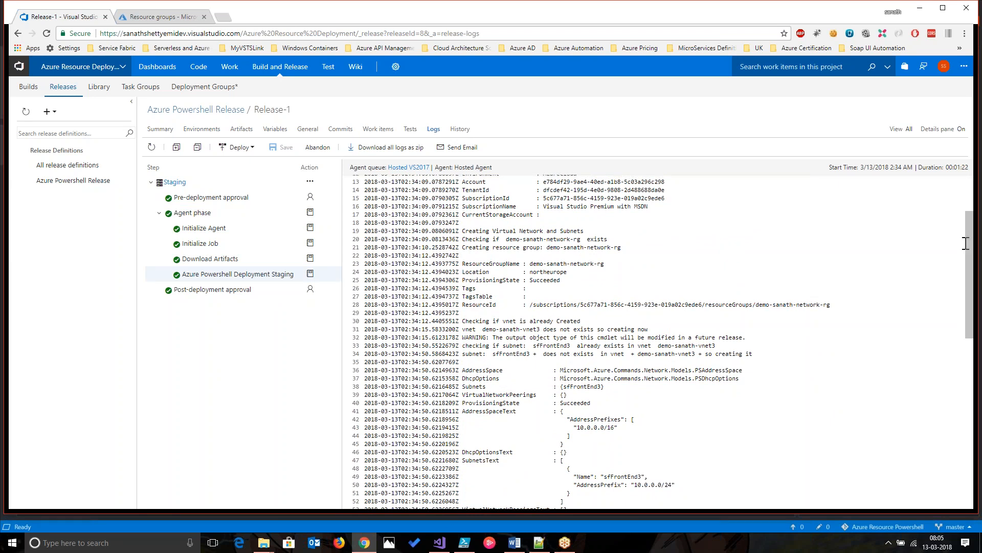
{"action": "left_click_drag", "start_coordinate": [974, 257], "coordinate": [973, 440]}
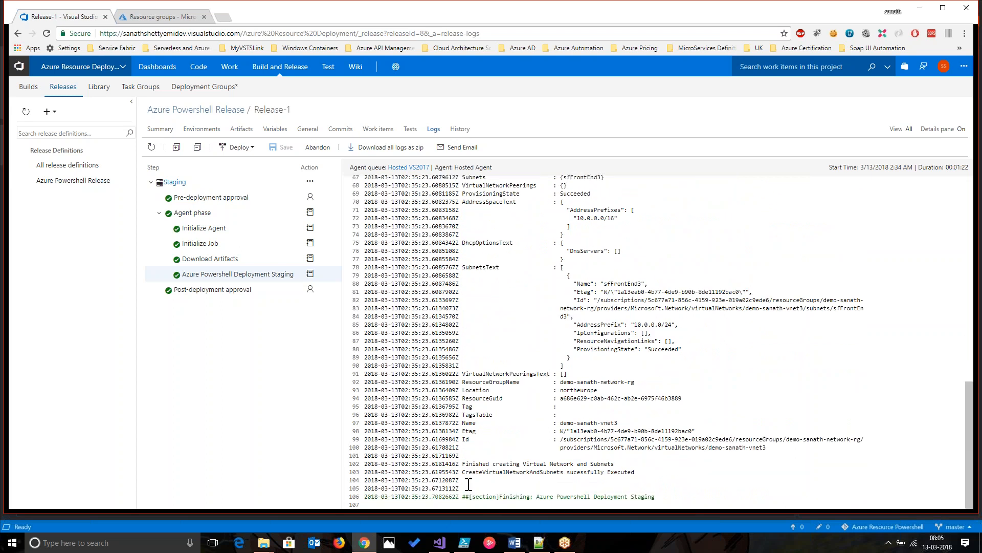
Step: Switch to the Azure portal, refresh the resource groups list and open the demo-sanath-network-rg resource group
{"action": "left_click", "coordinate": [168, 16]}
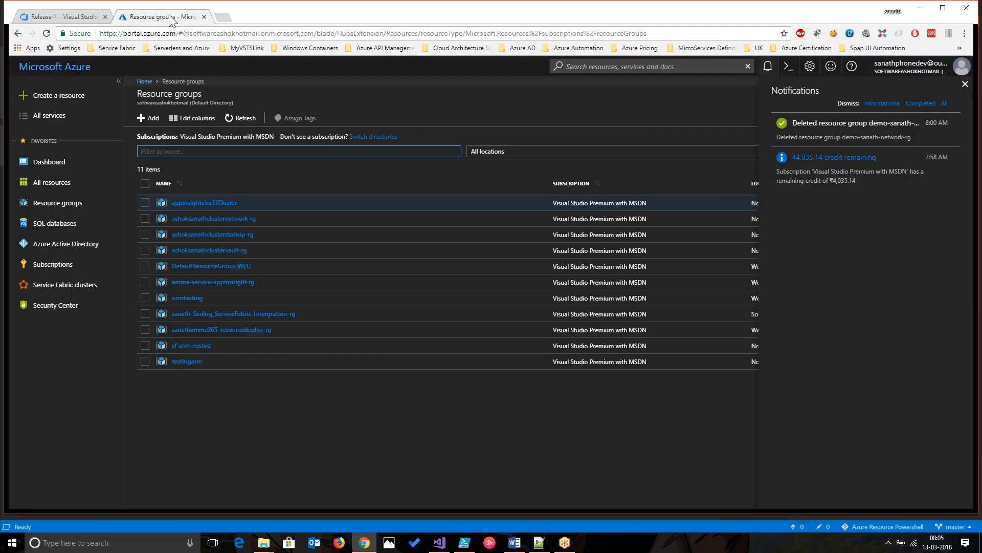
{"action": "left_click", "coordinate": [232, 121]}
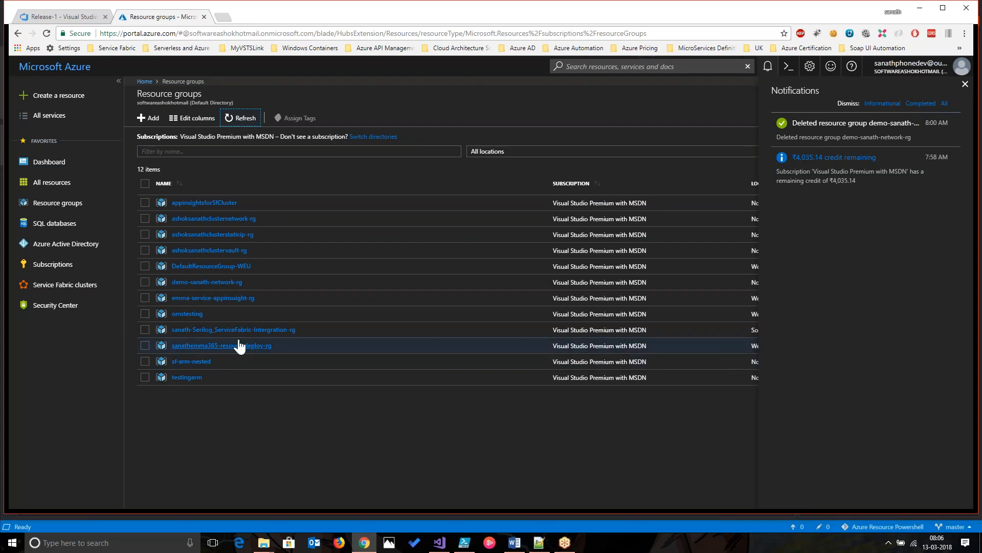
{"action": "left_click", "coordinate": [217, 285]}
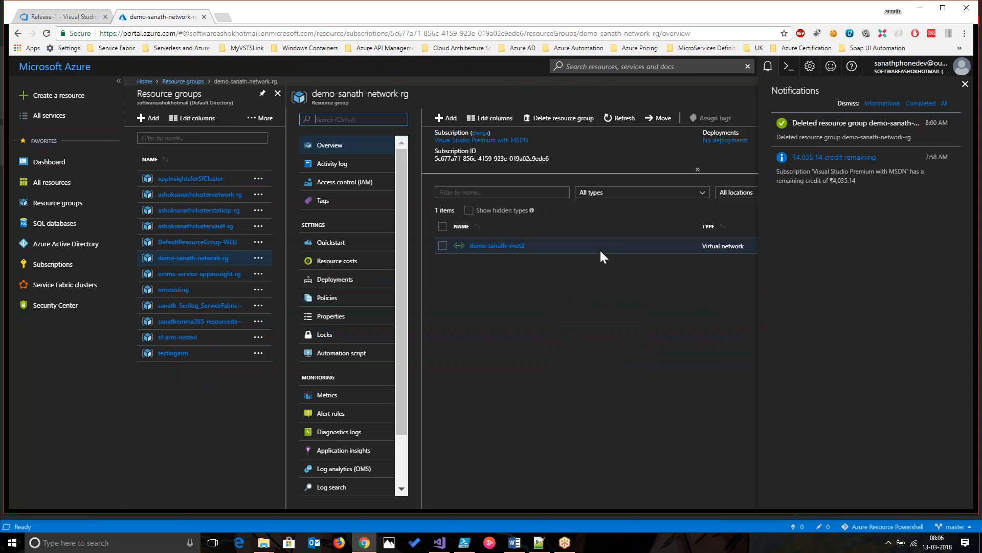
Step: Open the demo-sanath-vnet3 virtual network, dismiss the notifications pane and view the network's subnets
{"action": "left_click", "coordinate": [506, 246]}
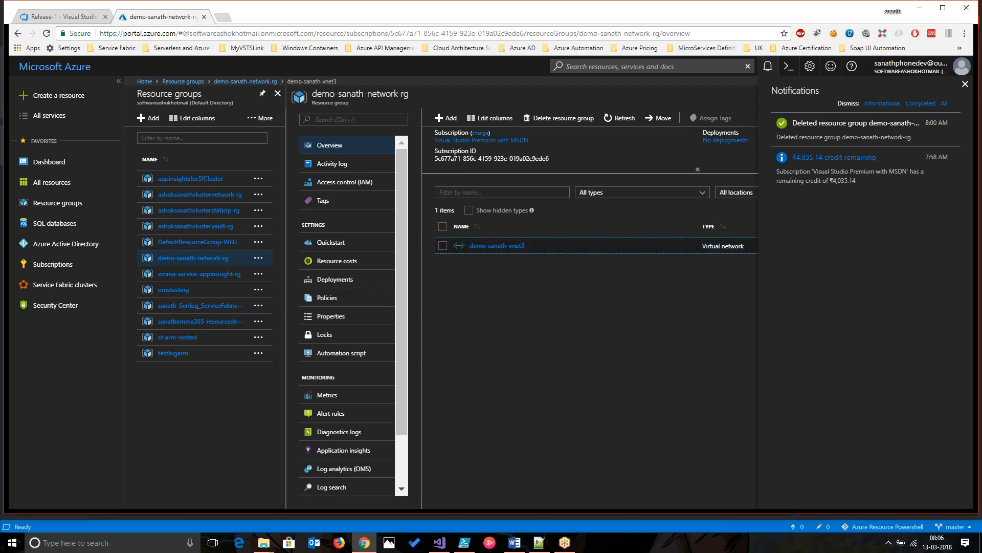
{"action": "left_click", "coordinate": [965, 84]}
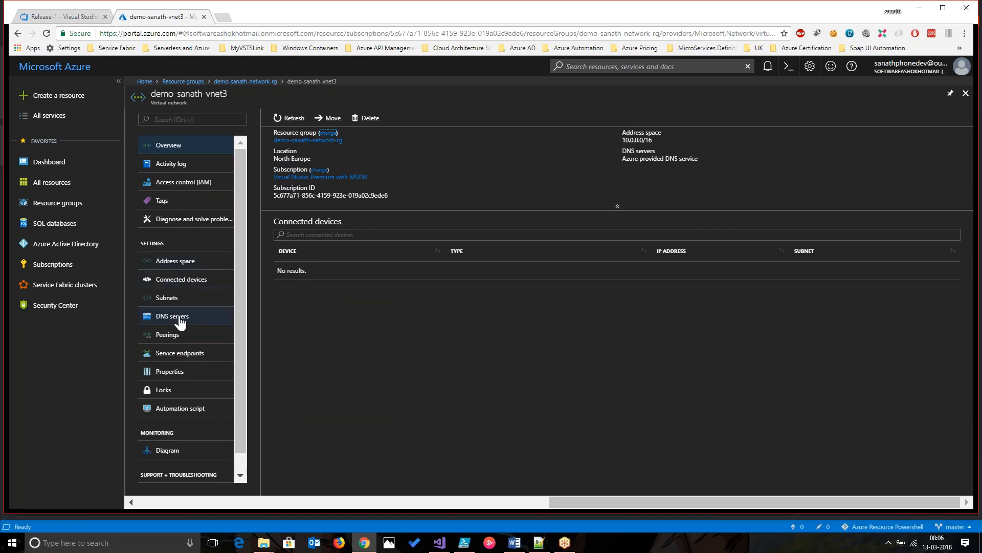
{"action": "left_click", "coordinate": [195, 296]}
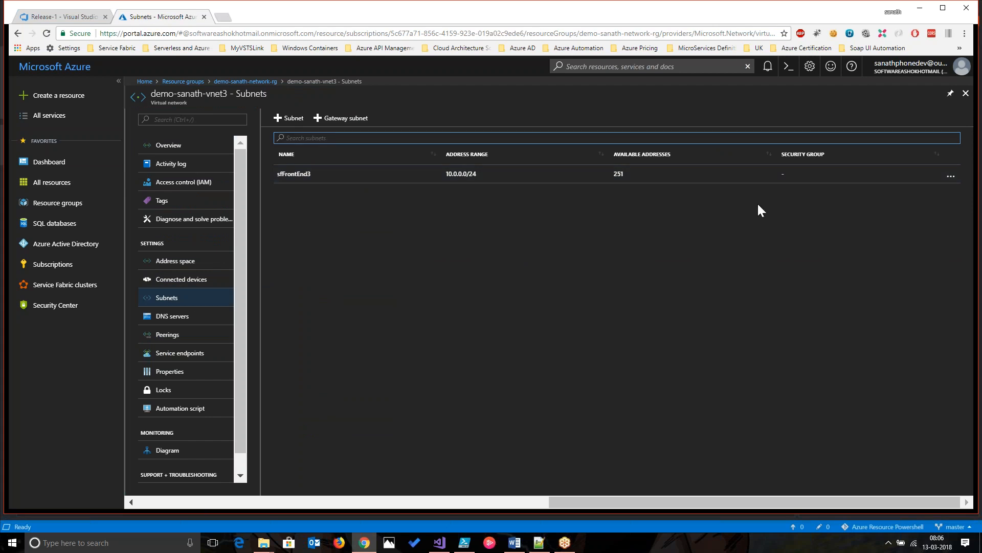
Step: Close the virtual network, resource group and resource groups views to return to the Azure portal dashboard
{"action": "left_click", "coordinate": [965, 93]}
{"action": "left_click", "coordinate": [964, 95]}
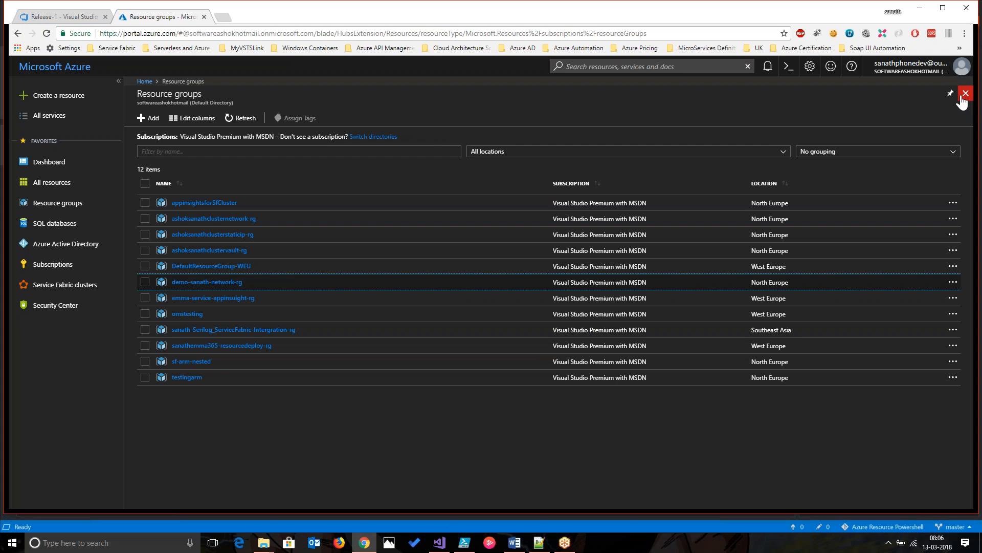
{"action": "left_click", "coordinate": [961, 97]}
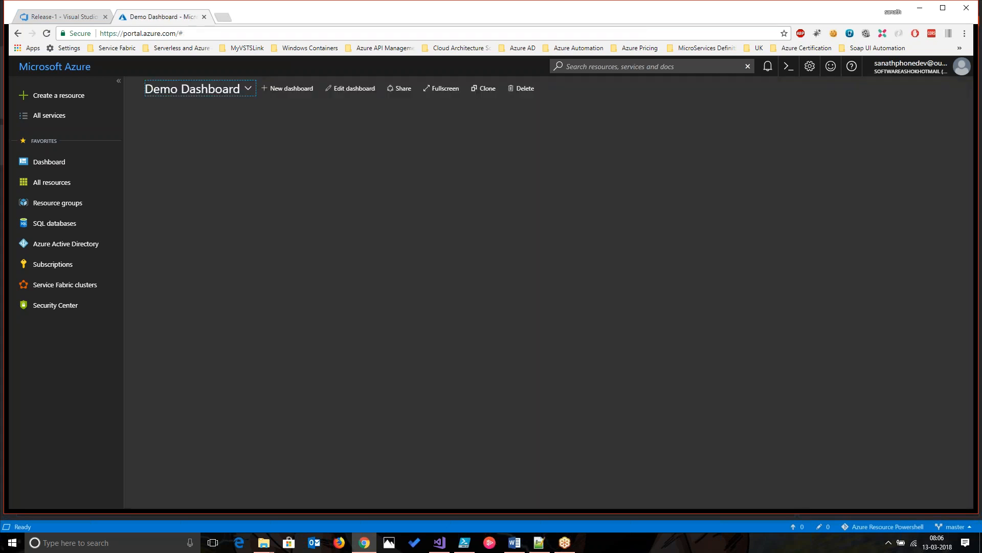
{"action": "key", "text": "alt+Tab"}
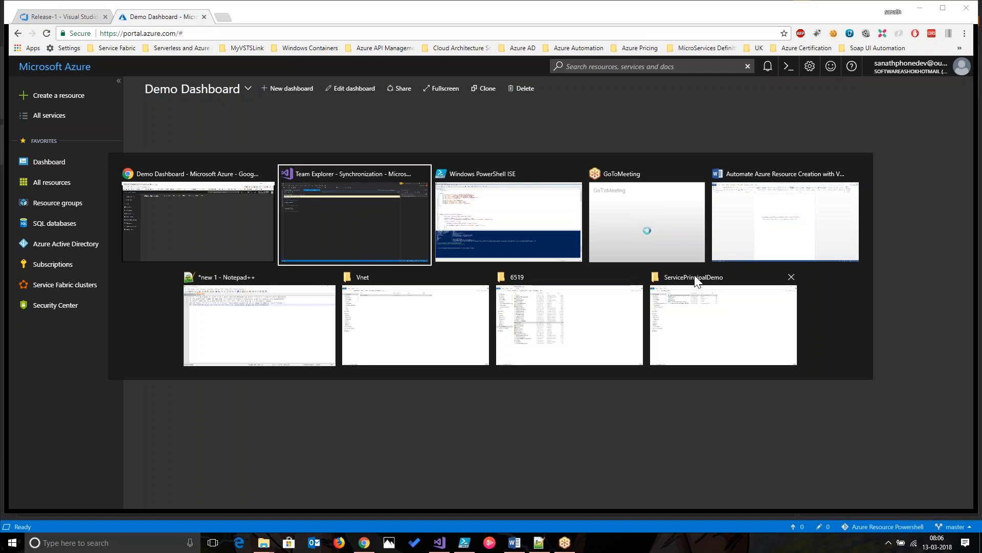
{"action": "left_click", "coordinate": [159, 216]}
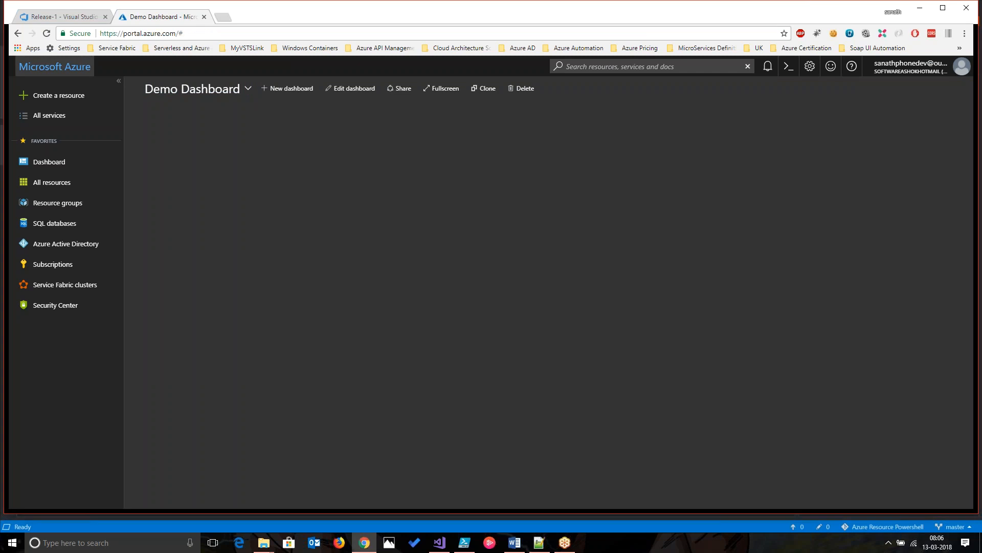
Step: Return to the VSTS release page and open the Azure Powershell Release definition for editing
{"action": "left_click", "coordinate": [55, 18]}
{"action": "left_click", "coordinate": [62, 188]}
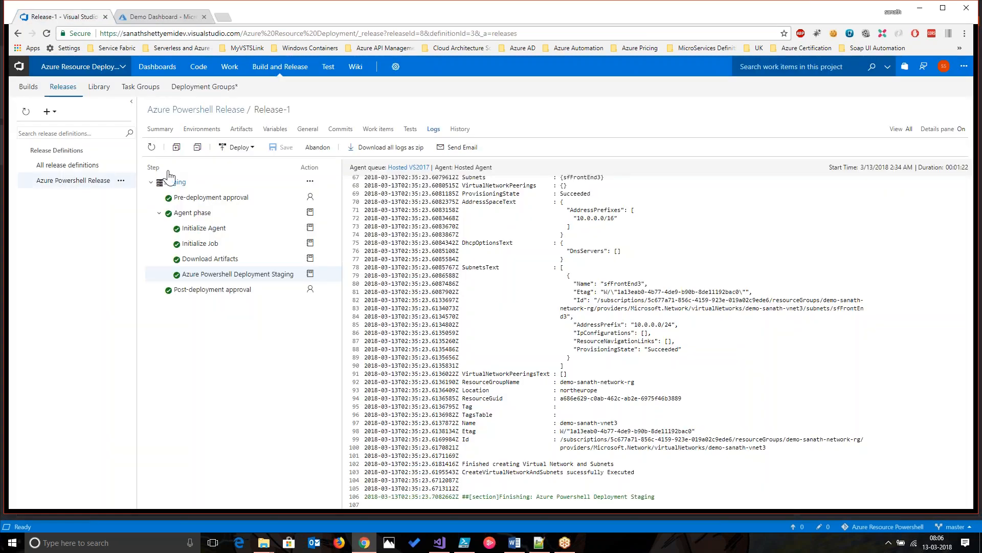
{"action": "left_click", "coordinate": [259, 109]}
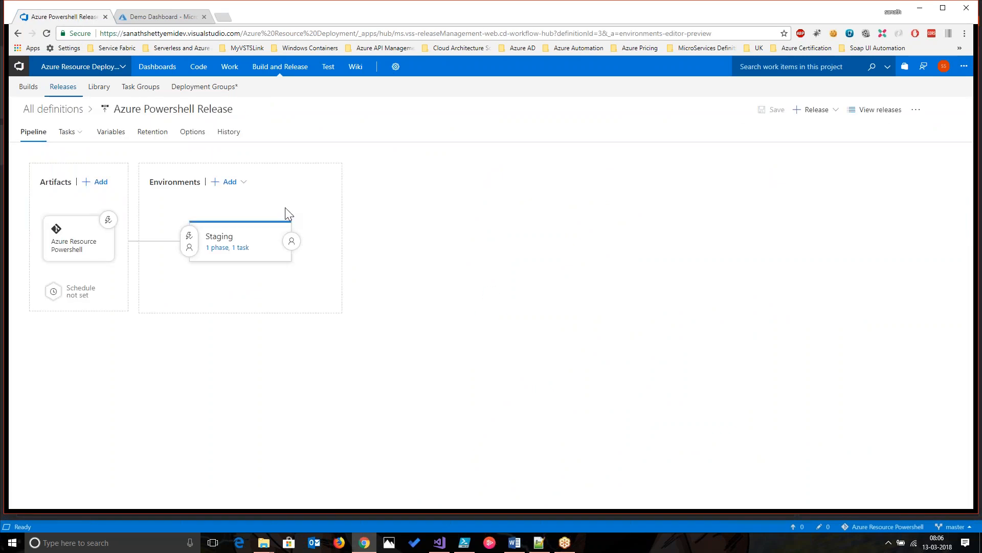
Step: Add a new environment after Staging in the release pipeline, starting from an empty process
{"action": "mouse_move", "coordinate": [252, 251]}
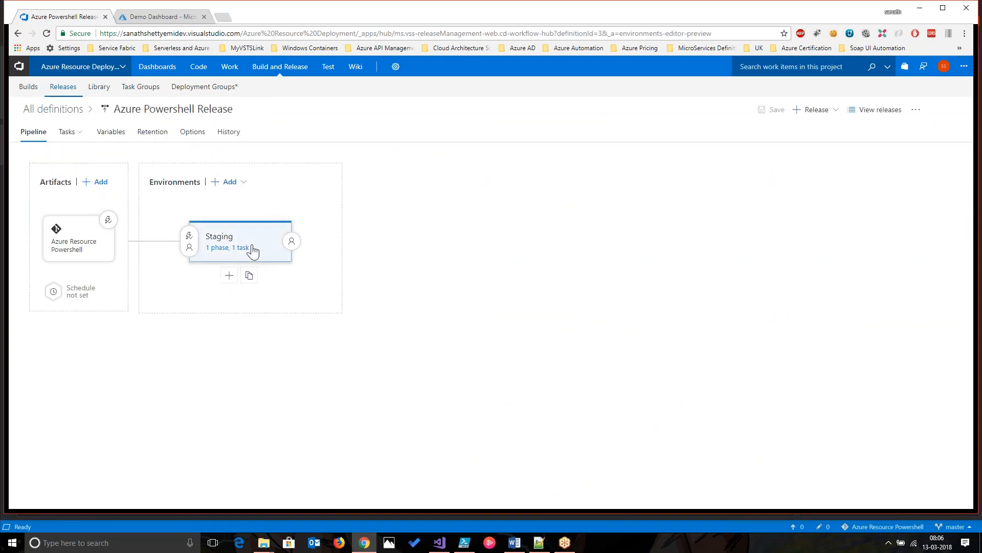
{"action": "left_click", "coordinate": [229, 275]}
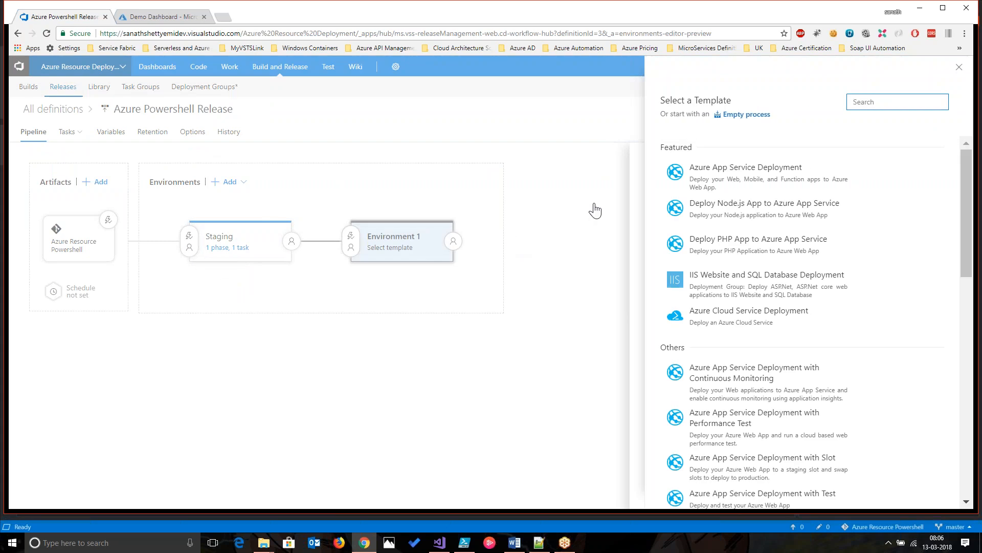
{"action": "left_click", "coordinate": [744, 115]}
Step: Rename the new environment as "Production" and close its properties
{"action": "left_click", "coordinate": [740, 238]}
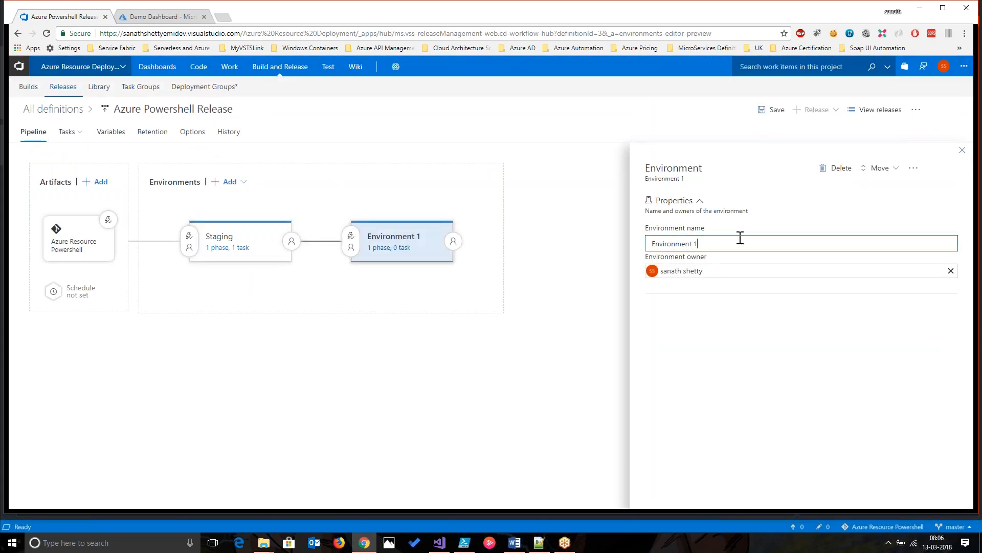
{"action": "key", "text": "BackSpace"}
{"action": "key", "text": "BackSpace"}
{"action": "key", "text": "BackSpace"}
{"action": "key", "text": "BackSpace"}
{"action": "key", "text": "BackSpace"}
{"action": "key", "text": "BackSpace"}
{"action": "key", "text": "BackSpace"}
{"action": "key", "text": "BackSpace"}
{"action": "key", "text": "BackSpace"}
{"action": "key", "text": "BackSpace"}
{"action": "type", "text": "Producti"}
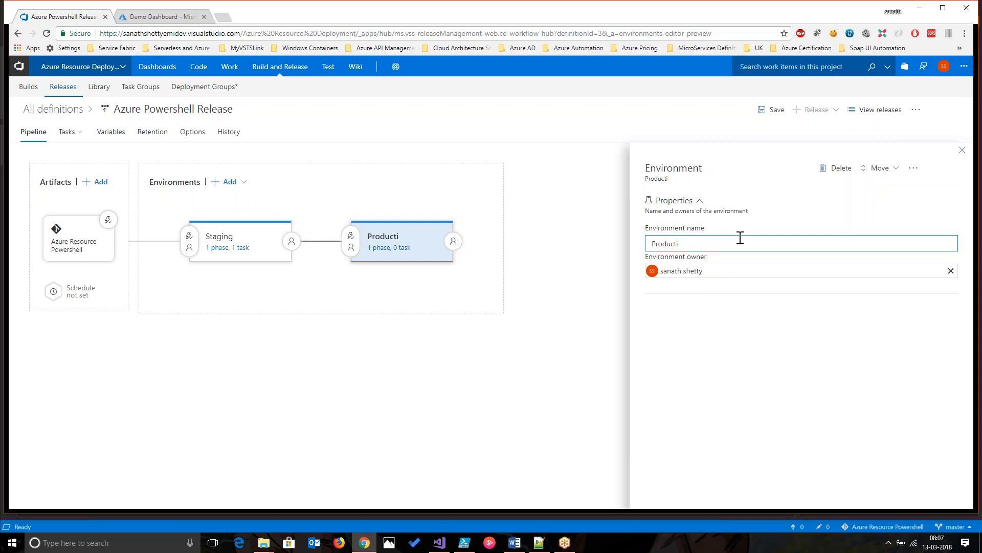
{"action": "type", "text": "on"}
{"action": "left_click", "coordinate": [962, 150]}
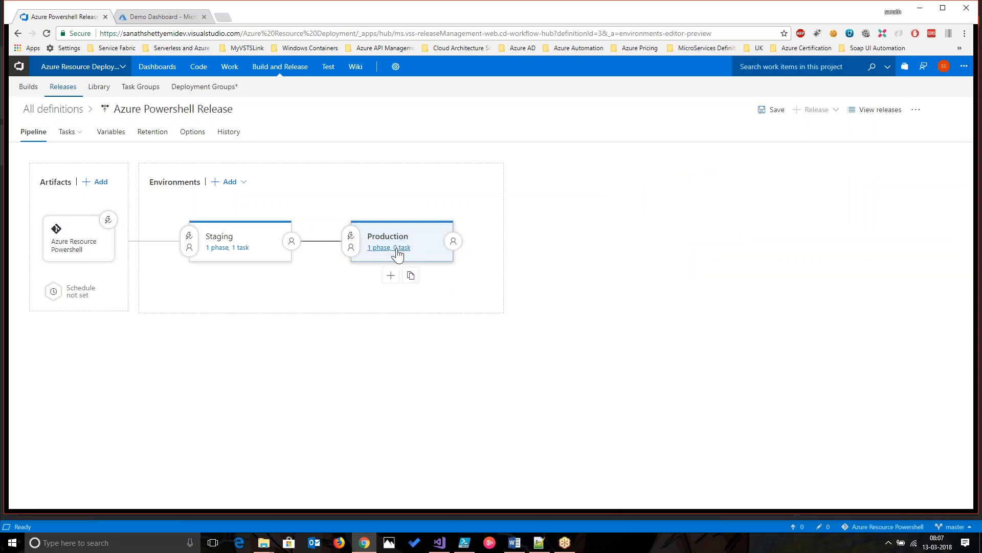
Step: Enable pre-deployment approvals for the Production environment and add the project owner's account as approver
{"action": "left_click", "coordinate": [350, 238]}
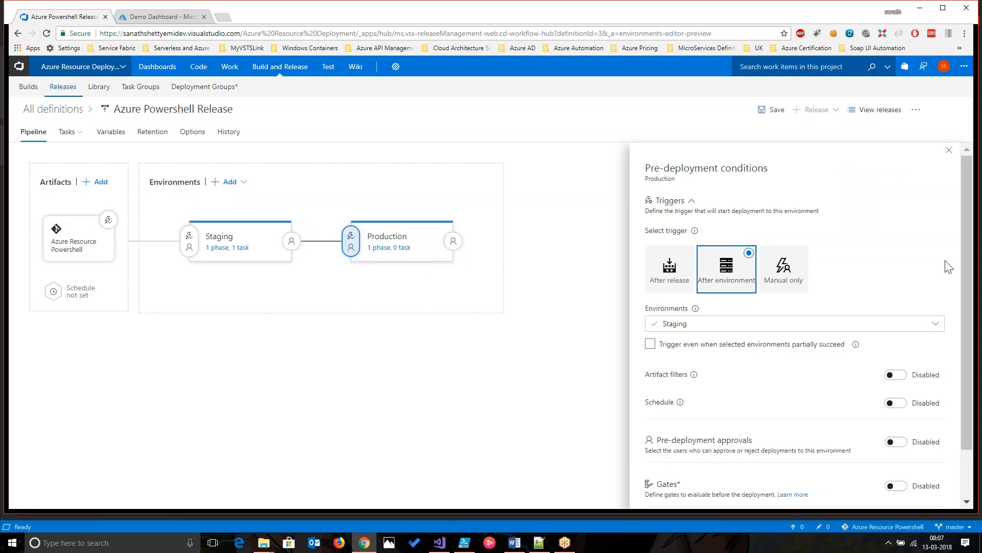
{"action": "left_click_drag", "start_coordinate": [967, 258], "coordinate": [967, 329]}
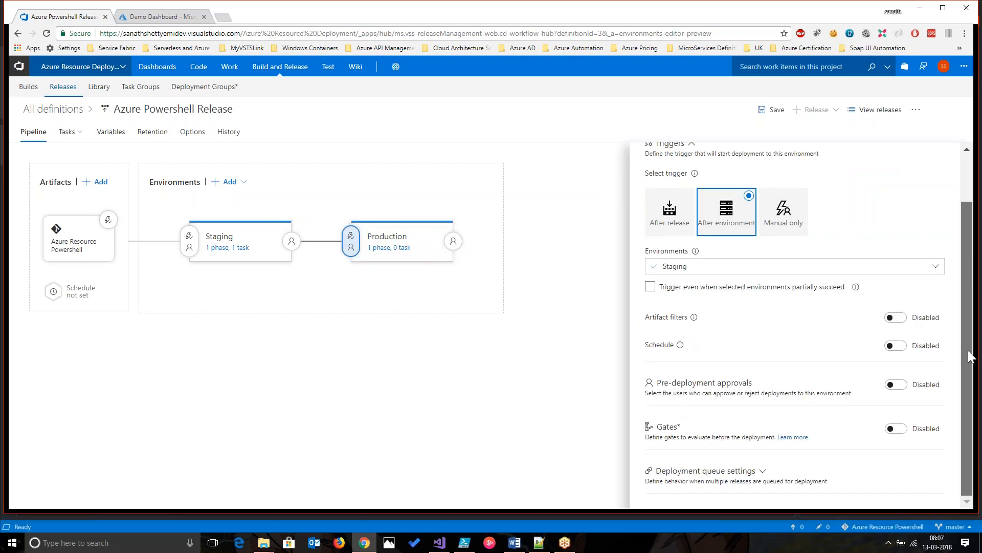
{"action": "left_click", "coordinate": [896, 386]}
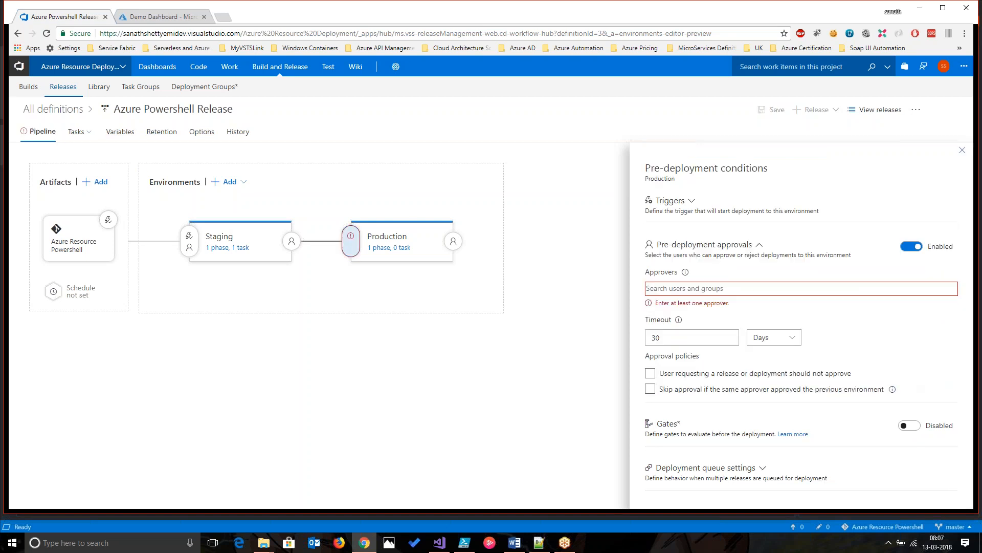
{"action": "left_click", "coordinate": [775, 292]}
{"action": "type", "text": "sanath"}
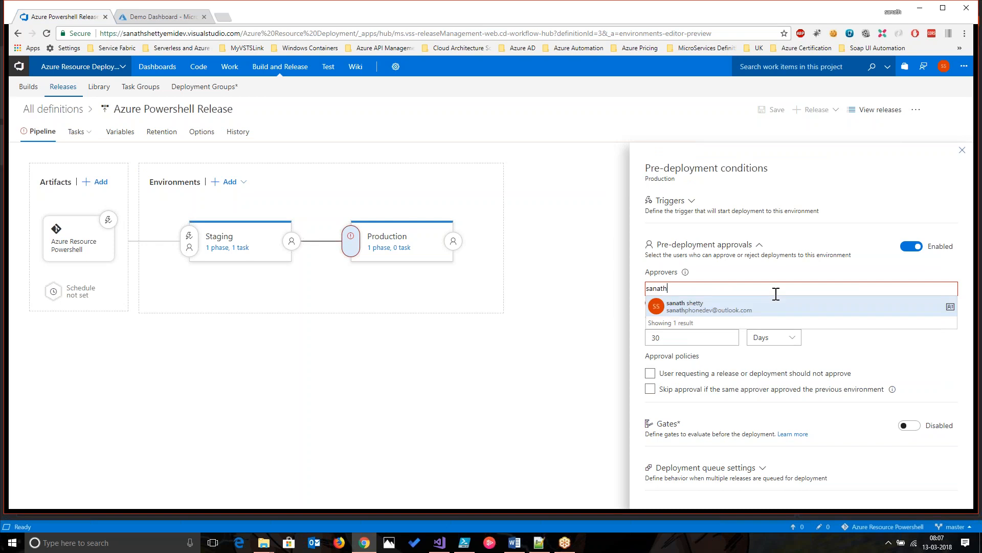
{"action": "left_click", "coordinate": [755, 317]}
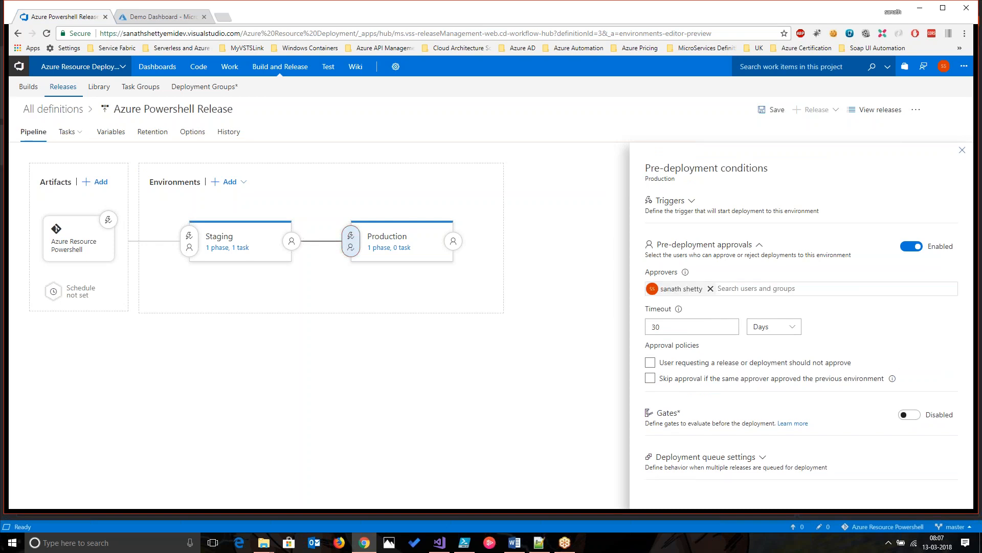
{"action": "left_click", "coordinate": [962, 151]}
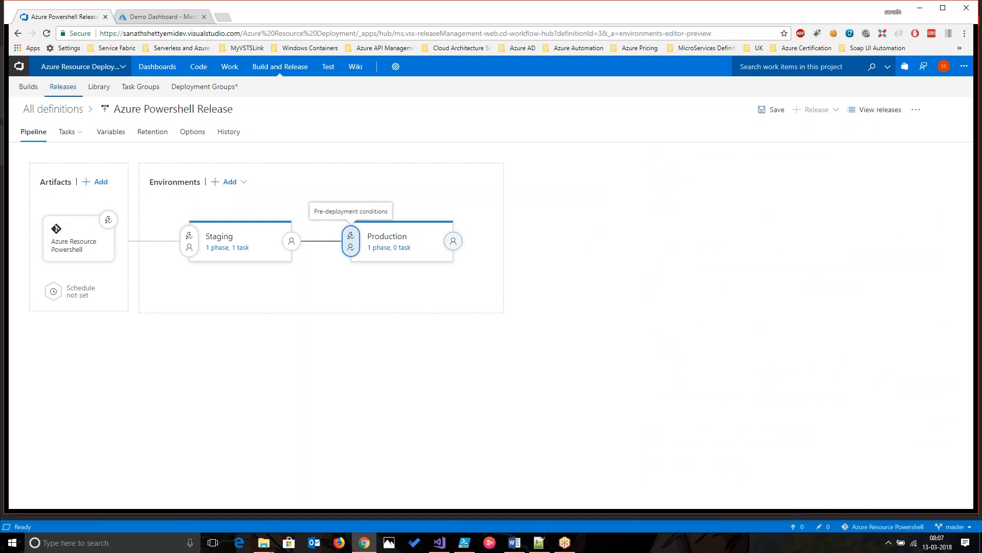
Step: Add a PowerShell task to the agent phase of the Production environment and open its settings
{"action": "left_click", "coordinate": [402, 248]}
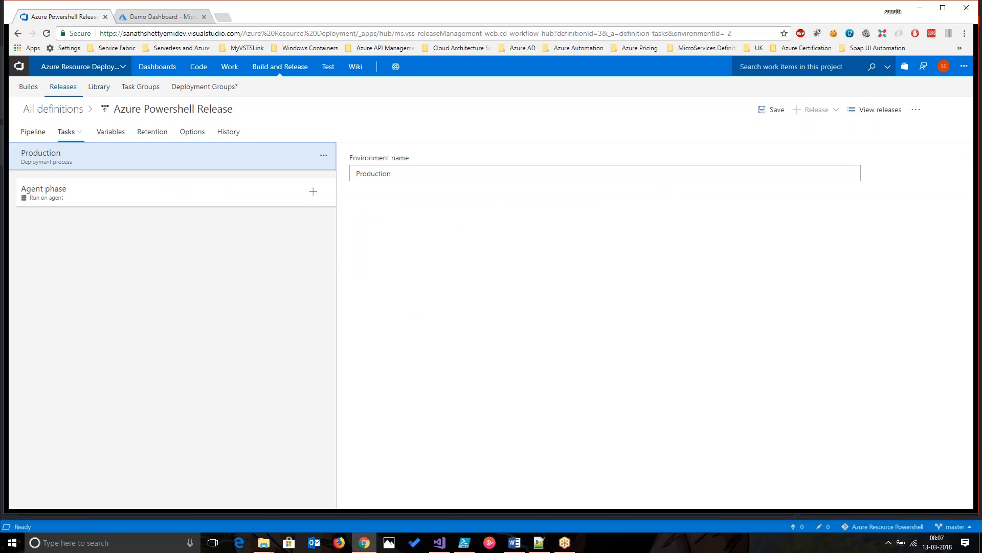
{"action": "left_click", "coordinate": [313, 194]}
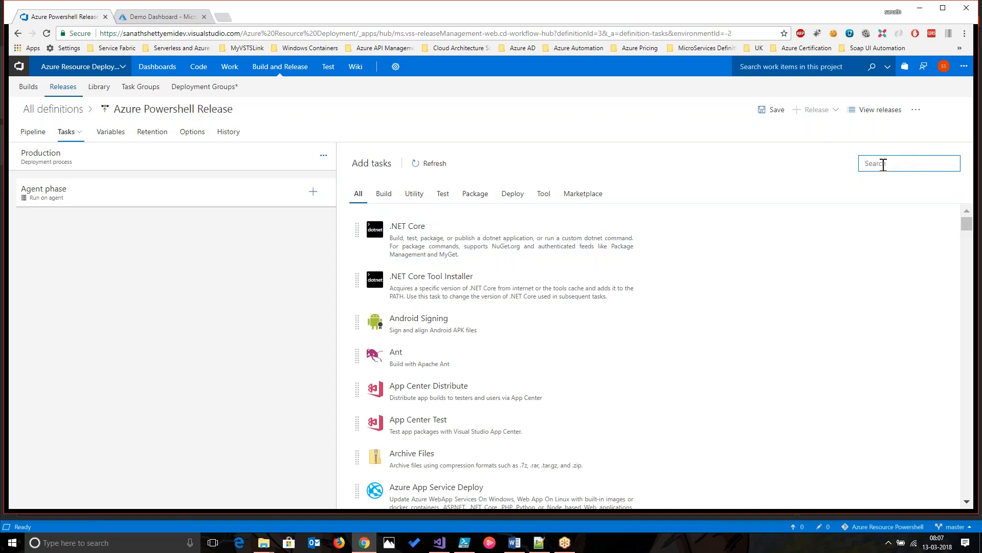
{"action": "type", "text": "powe"}
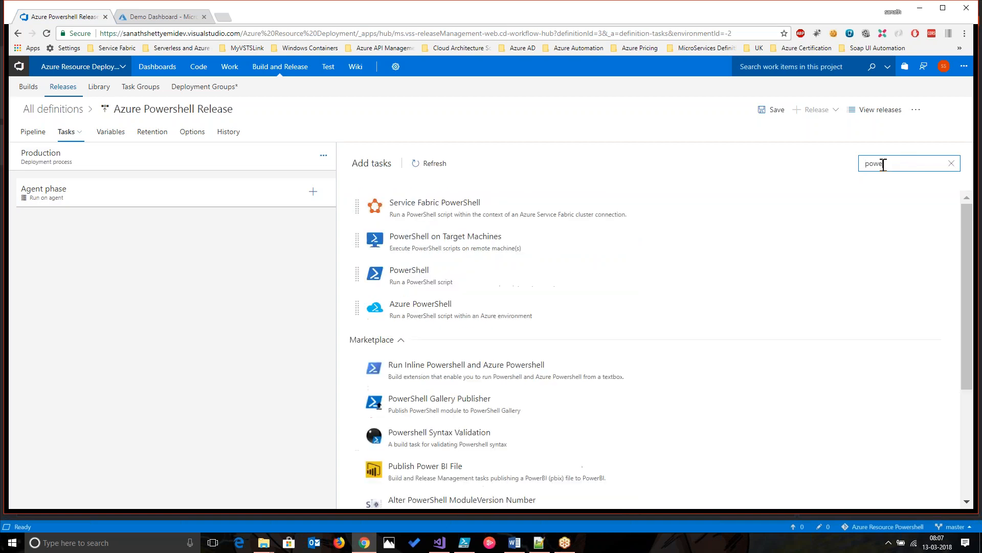
{"action": "left_click", "coordinate": [465, 289]}
{"action": "left_click", "coordinate": [788, 276]}
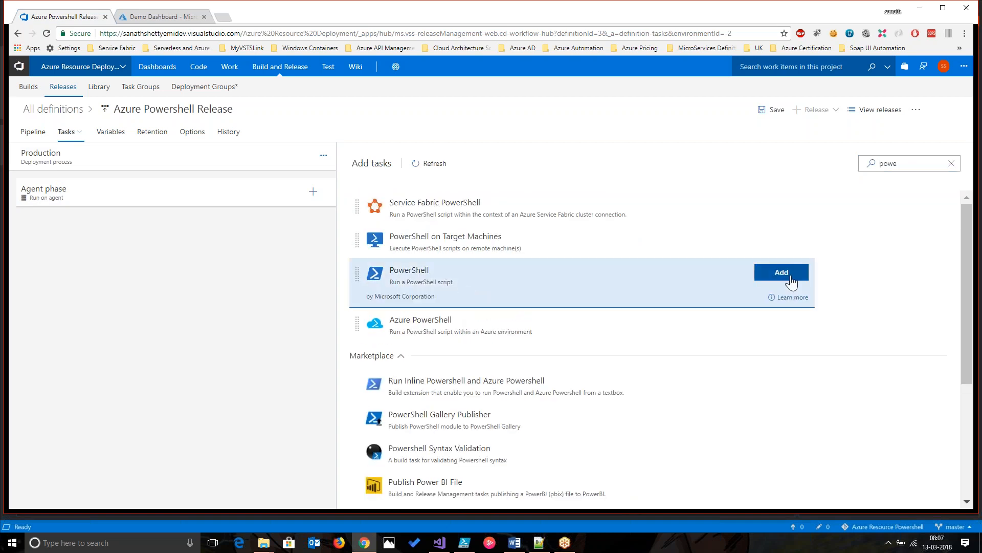
{"action": "left_click", "coordinate": [238, 227]}
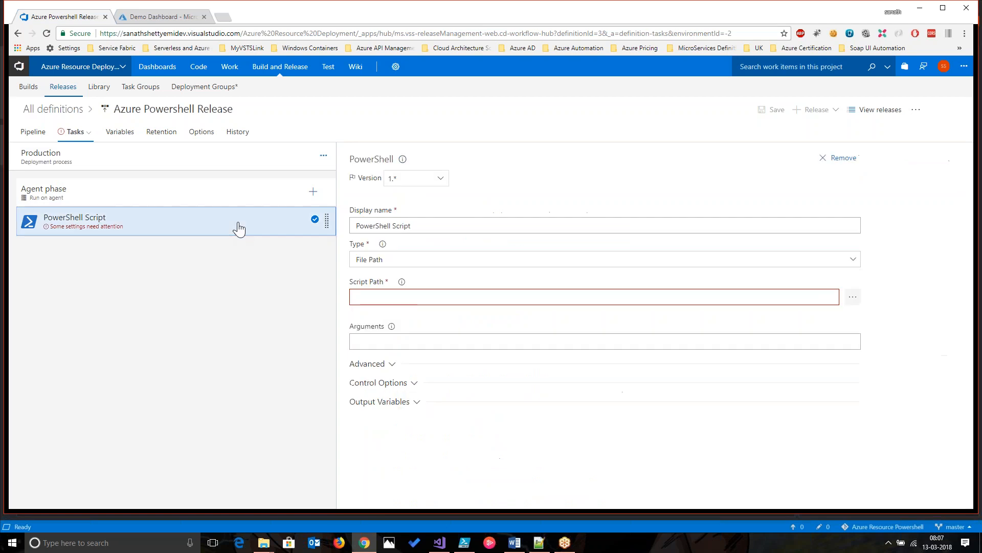
Step: Set the PowerShell task's display name to "Azure Powershell deployment for production"
{"action": "left_click", "coordinate": [501, 226]}
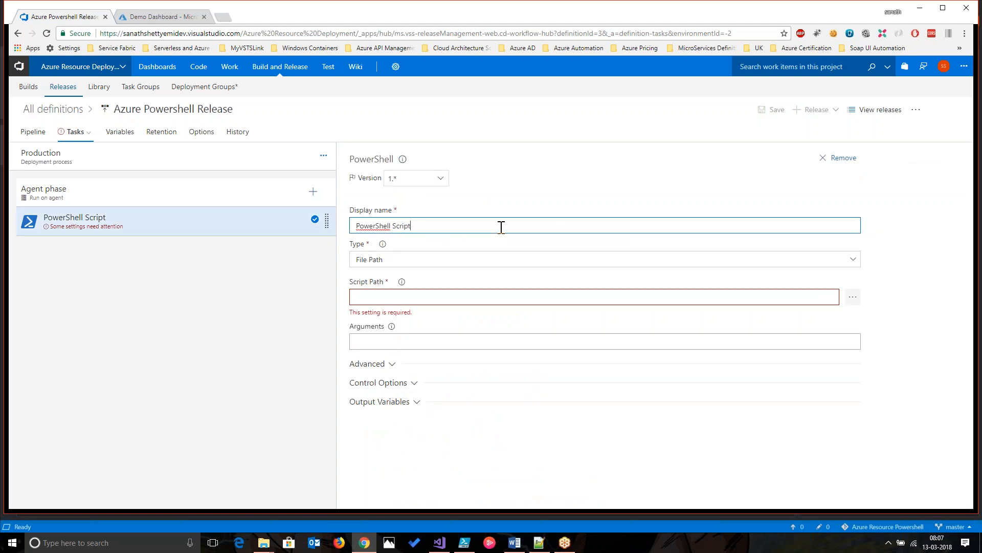
{"action": "key", "text": "BackSpace"}
{"action": "key", "text": "BackSpace"}
{"action": "key", "text": "BackSpace"}
{"action": "key", "text": "BackSpace"}
{"action": "key", "text": "BackSpace"}
{"action": "key", "text": "BackSpace"}
{"action": "key", "text": "BackSpace"}
{"action": "key", "text": "BackSpace"}
{"action": "key", "text": "BackSpace"}
{"action": "key", "text": "BackSpace"}
{"action": "key", "text": "BackSpace"}
{"action": "key", "text": "BackSpace"}
{"action": "key", "text": "BackSpace"}
{"action": "key", "text": "BackSpace"}
{"action": "key", "text": "BackSpace"}
{"action": "type", "text": "Azure "}
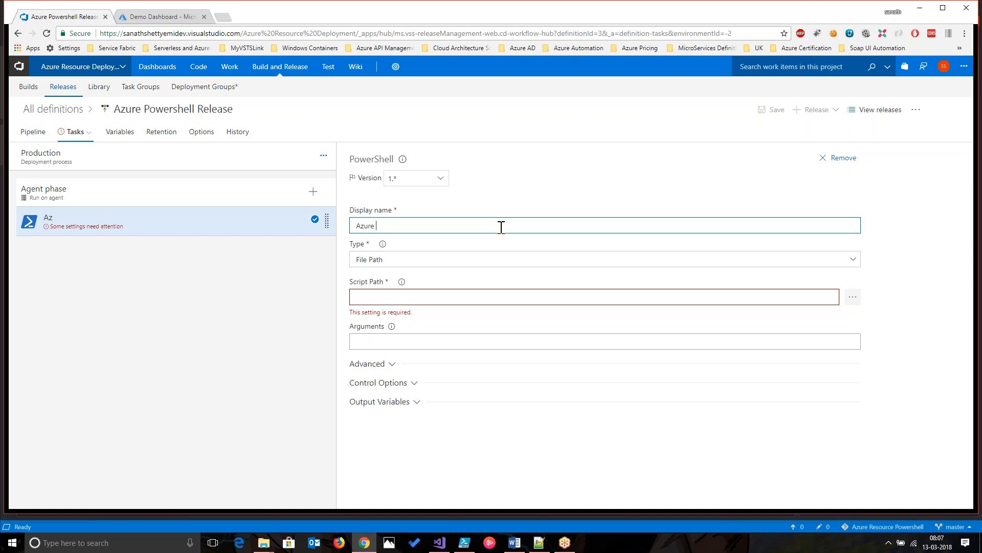
{"action": "type", "text": "Powershell deployment for production"}
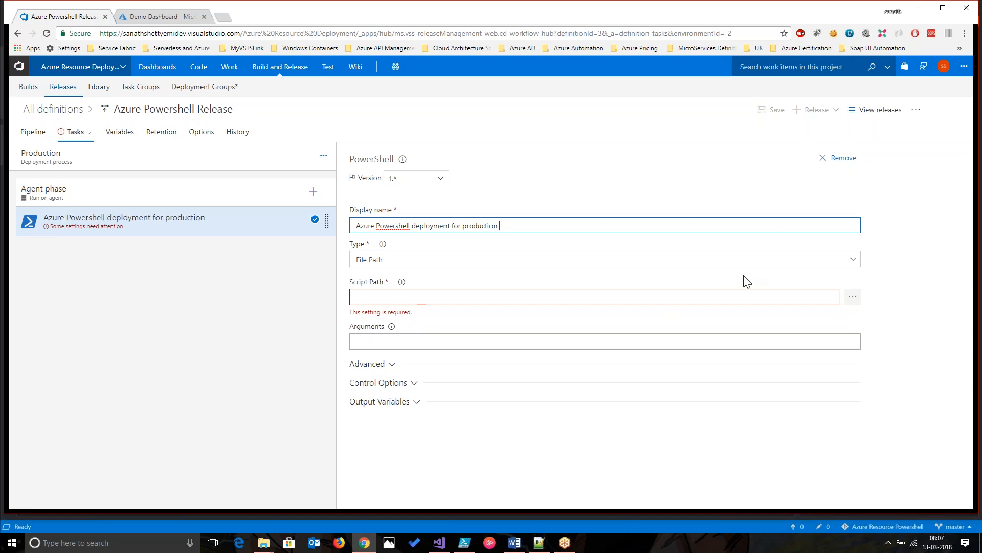
Step: Choose vnet-script.ps1 from the Vnet folder of the linked Azure Resource Powershell artifact as the task's script path
{"action": "left_click", "coordinate": [853, 297]}
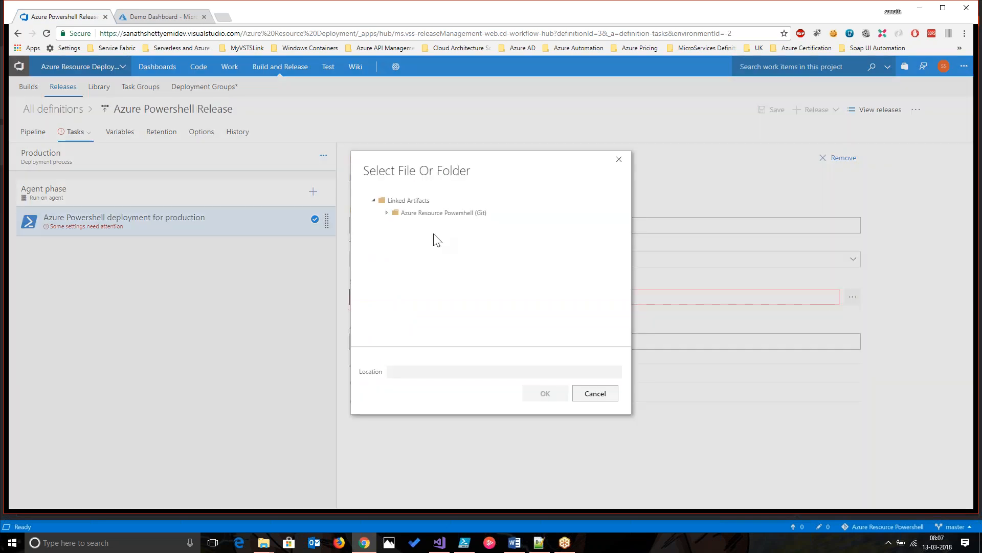
{"action": "left_click", "coordinate": [388, 214]}
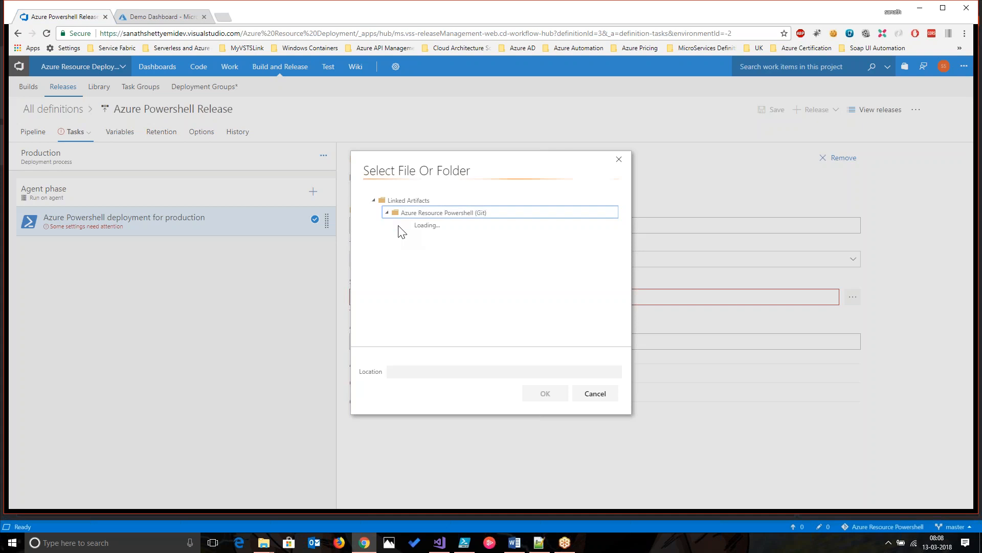
{"action": "left_click", "coordinate": [401, 225]}
{"action": "left_click", "coordinate": [436, 240]}
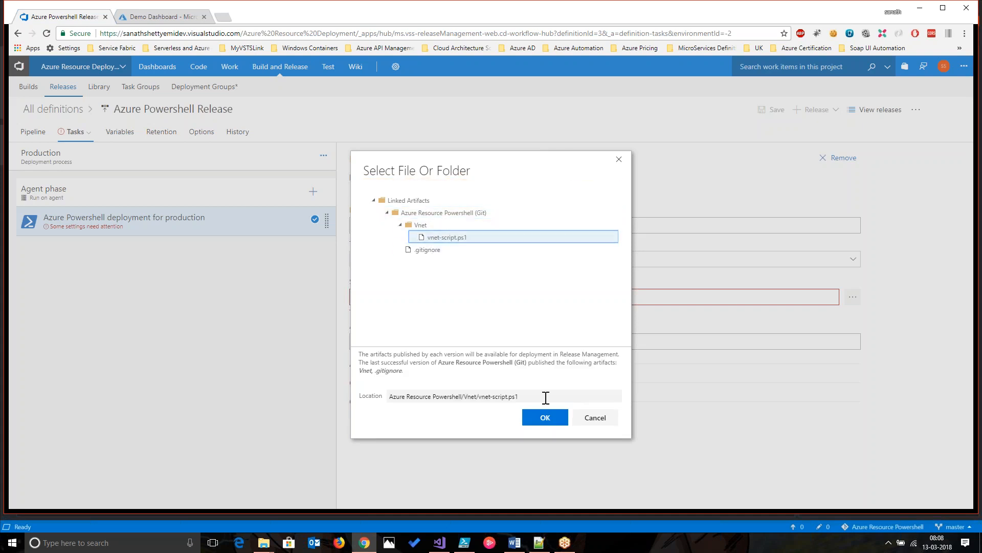
{"action": "left_click", "coordinate": [545, 417]}
Step: Check the task's advanced Fail on Standard Error option and save the release definition without a comment
{"action": "left_click", "coordinate": [445, 332]}
{"action": "left_click", "coordinate": [379, 354]}
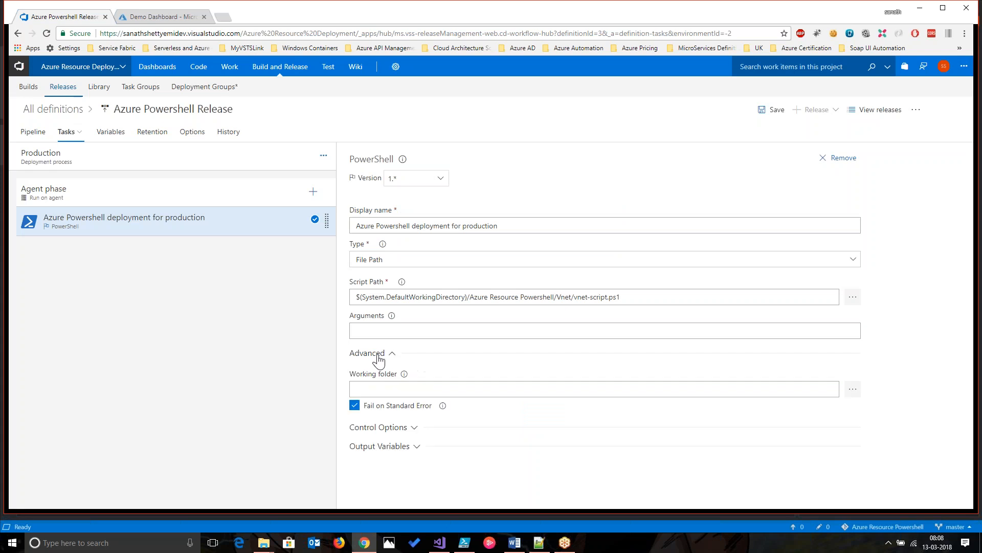
{"action": "left_click", "coordinate": [355, 405]}
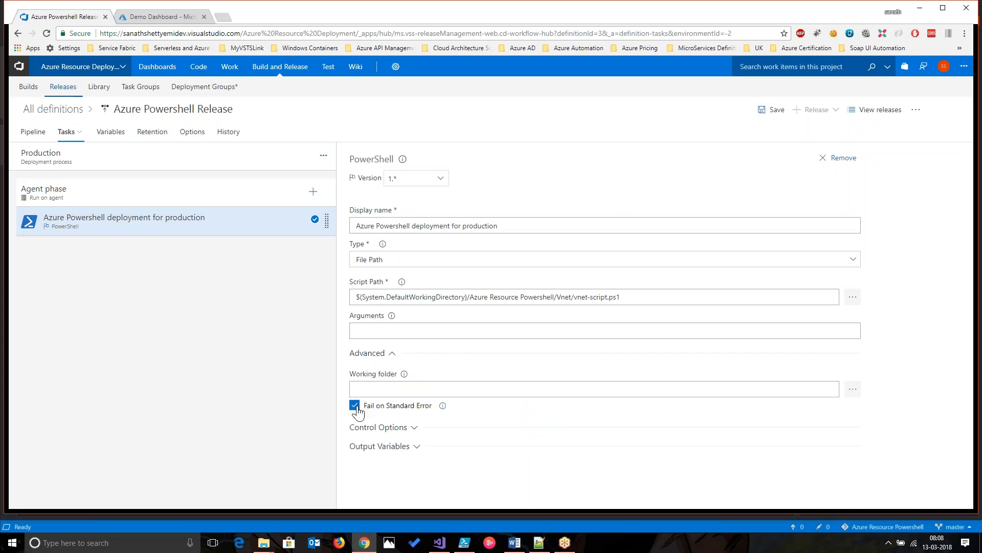
{"action": "left_click", "coordinate": [393, 354]}
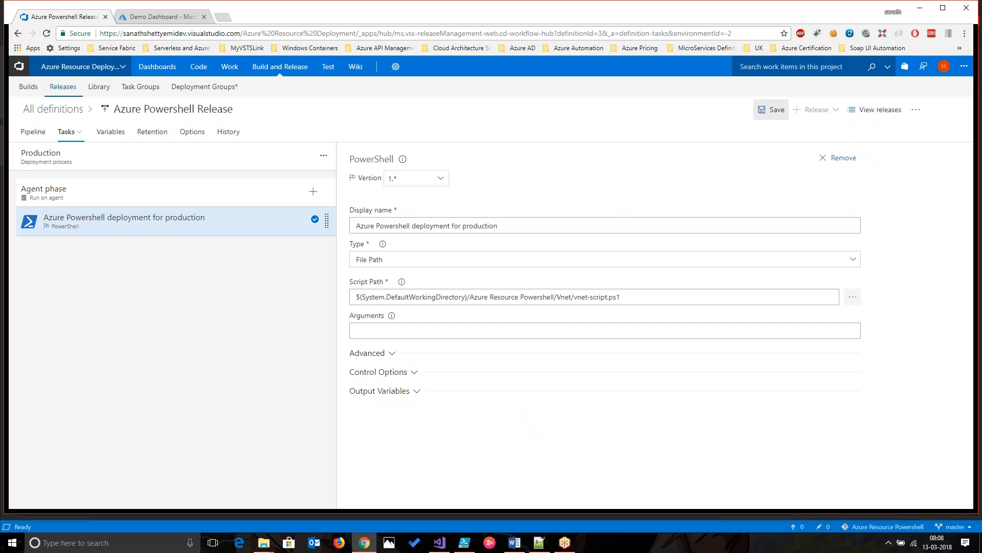
{"action": "left_click", "coordinate": [770, 109]}
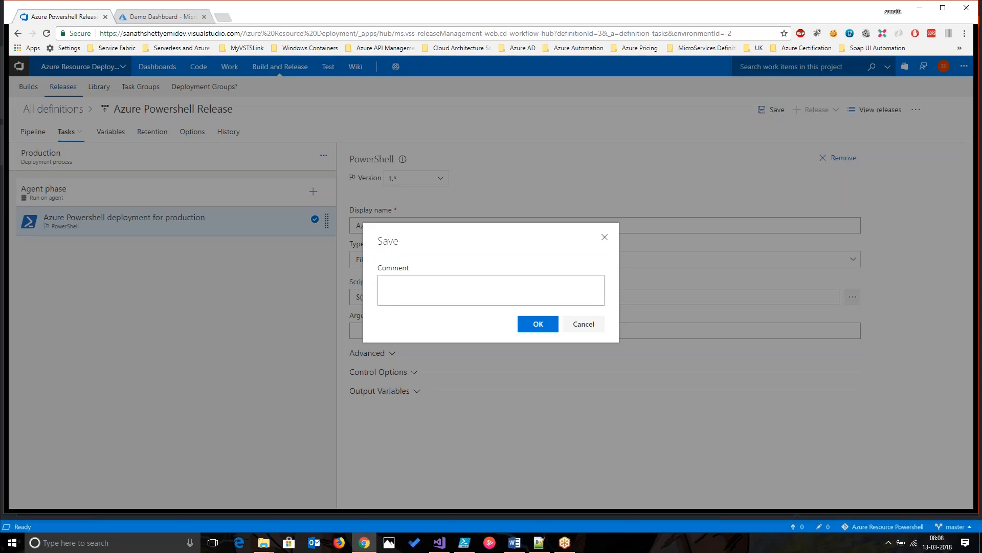
{"action": "left_click", "coordinate": [537, 324]}
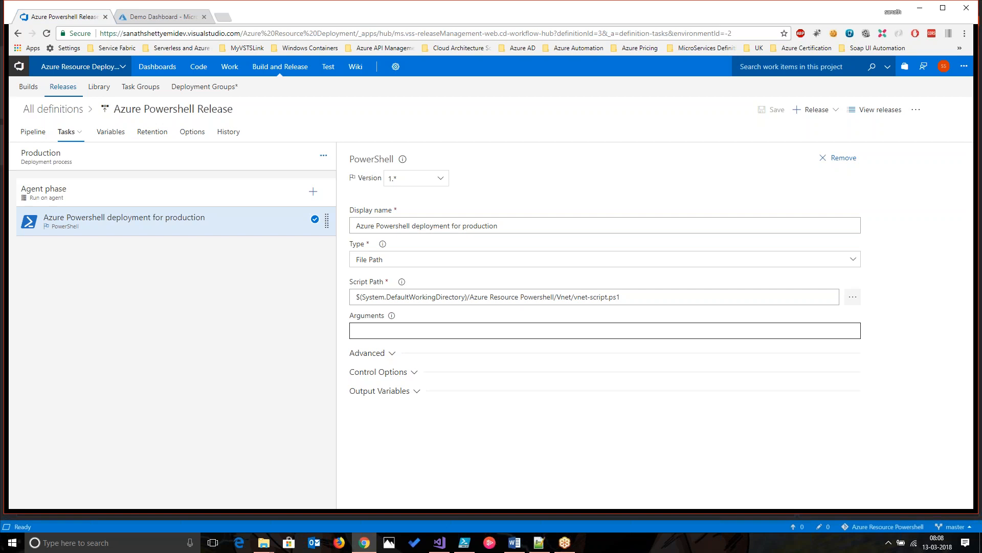
Step: Switch to Visual Studio and examine the param block of vnet-script.ps1, especially the login details and the resource group name
{"action": "key", "text": "alt+Tab"}
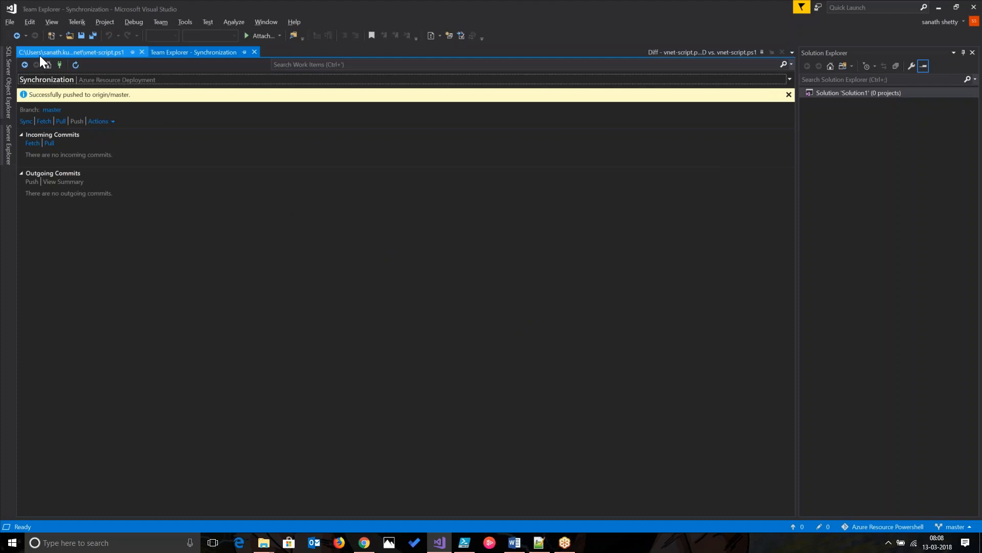
{"action": "left_click", "coordinate": [40, 55]}
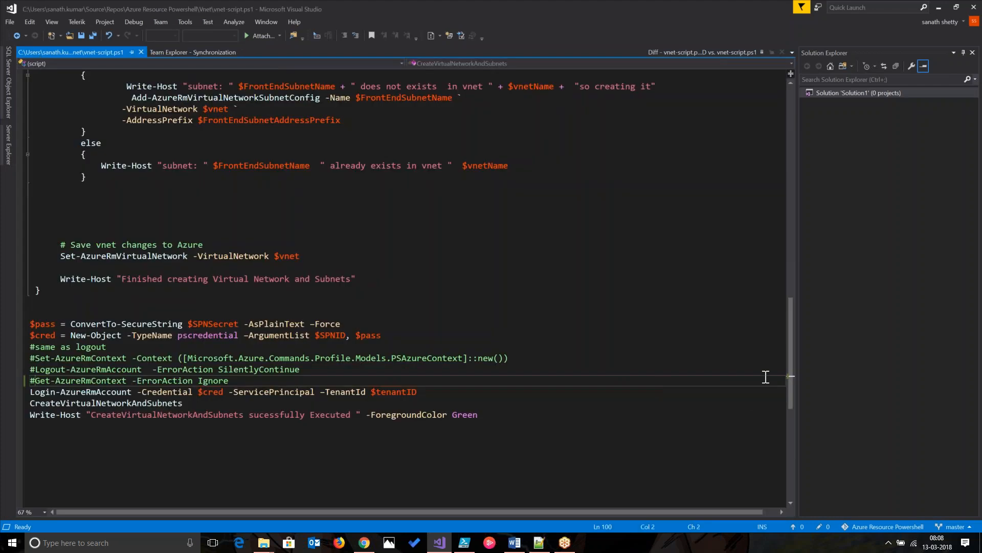
{"action": "left_click_drag", "start_coordinate": [792, 385], "coordinate": [775, 153]}
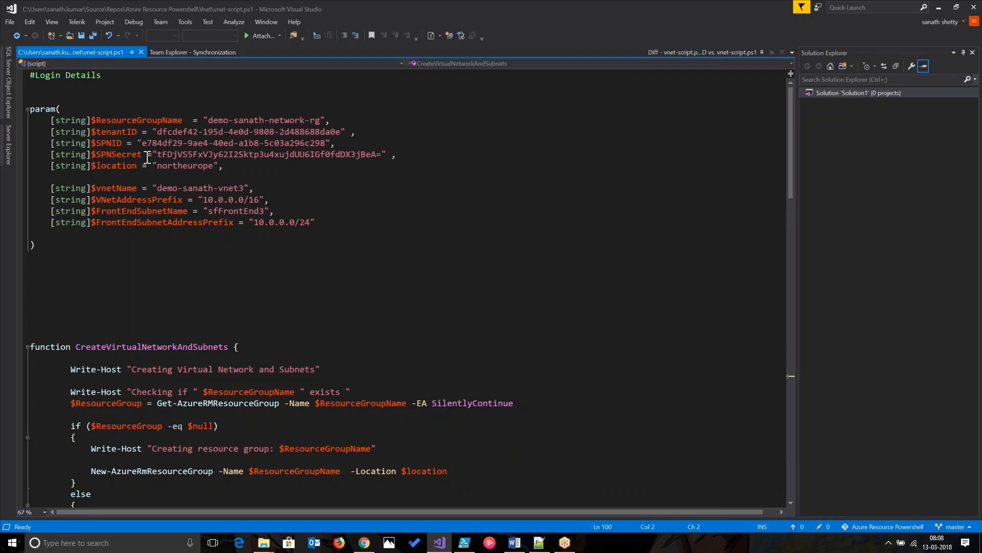
{"action": "left_click_drag", "start_coordinate": [51, 120], "coordinate": [332, 229]}
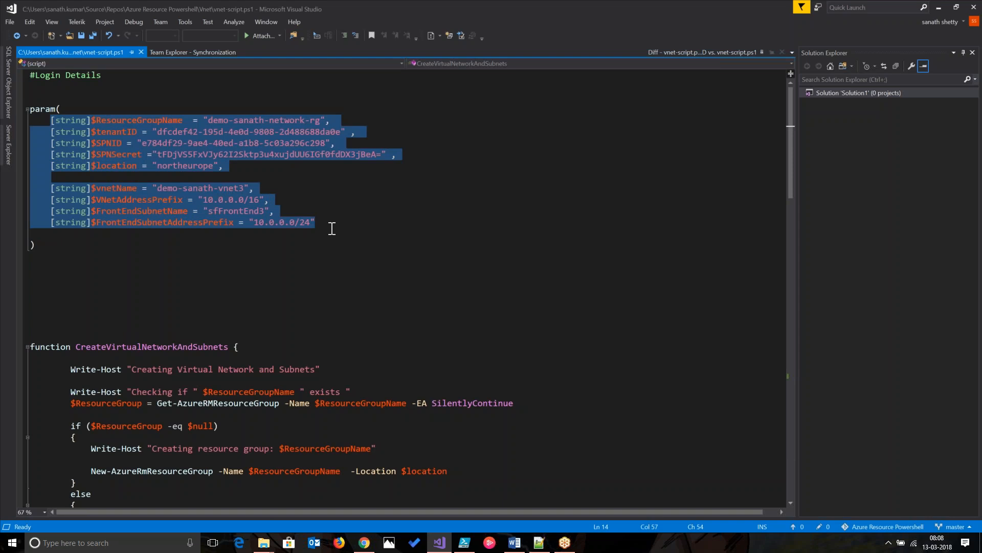
{"action": "left_click", "coordinate": [331, 230]}
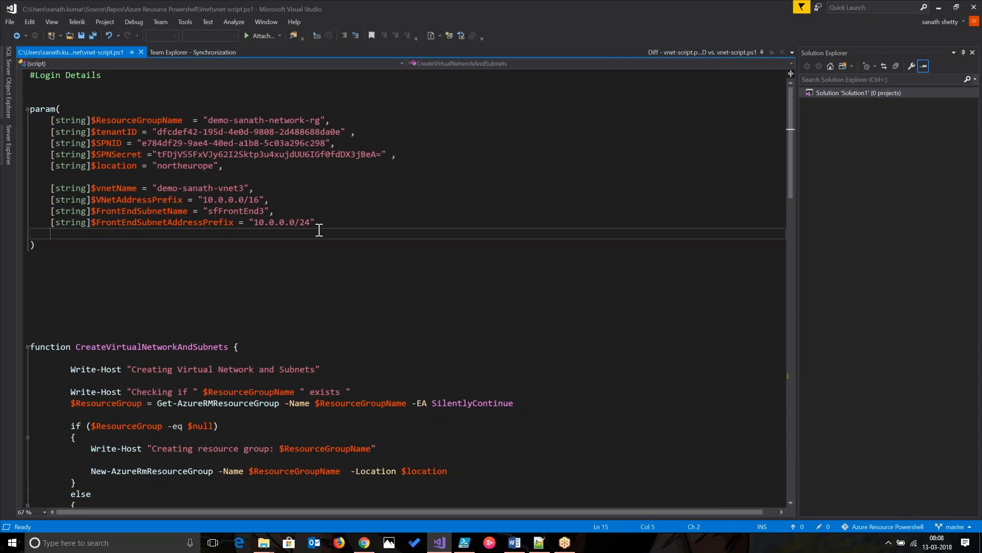
{"action": "left_click_drag", "start_coordinate": [142, 132], "coordinate": [337, 172]}
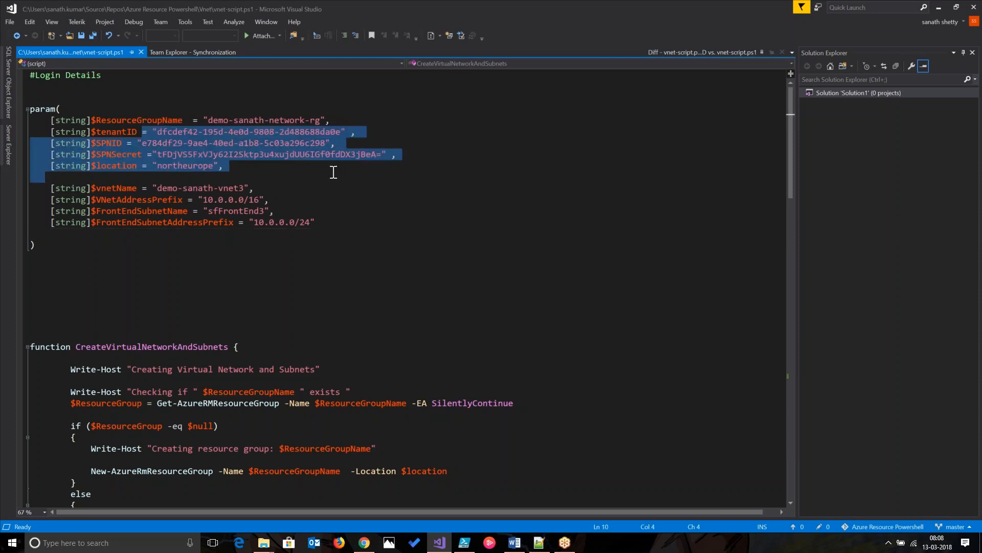
{"action": "left_click", "coordinate": [297, 165]}
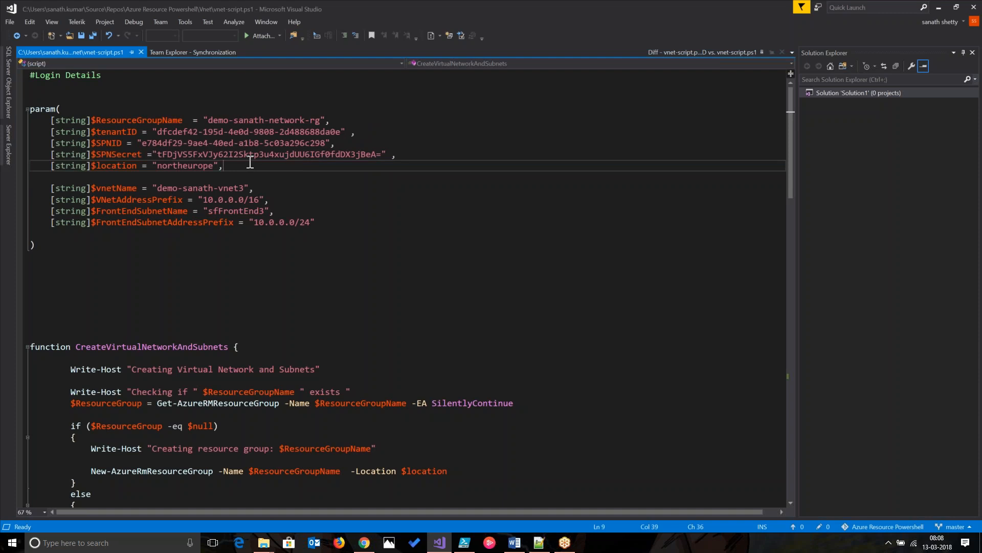
{"action": "left_click_drag", "start_coordinate": [202, 121], "coordinate": [384, 169]}
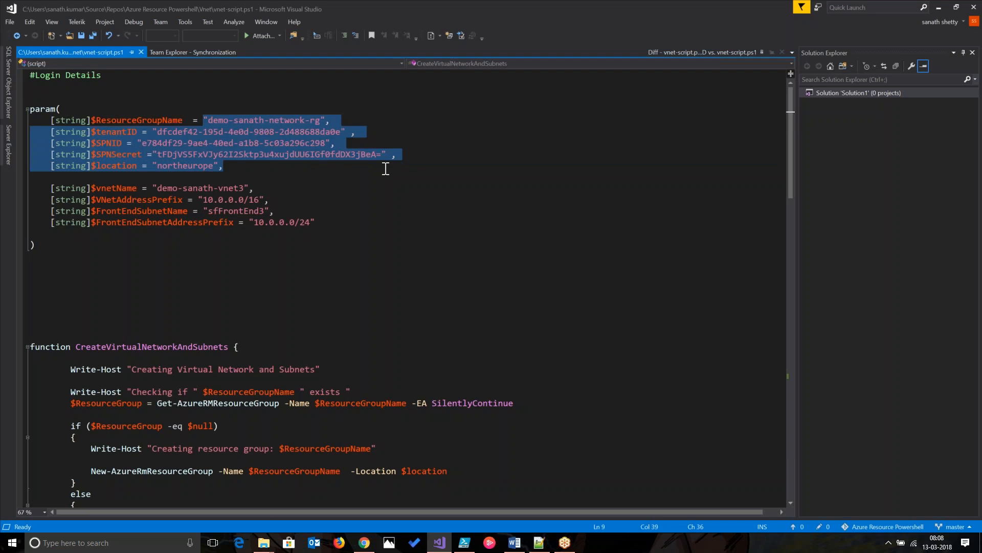
{"action": "left_click", "coordinate": [386, 169]}
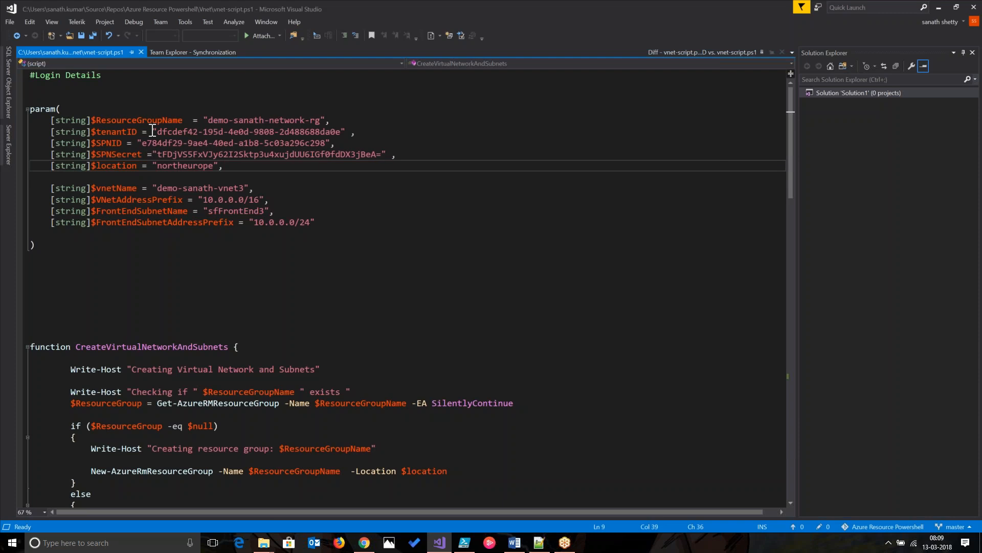
{"action": "left_click_drag", "start_coordinate": [152, 132], "coordinate": [269, 167]}
{"action": "left_click", "coordinate": [268, 168]}
{"action": "left_click", "coordinate": [163, 120]}
{"action": "double_click", "coordinate": [163, 119]}
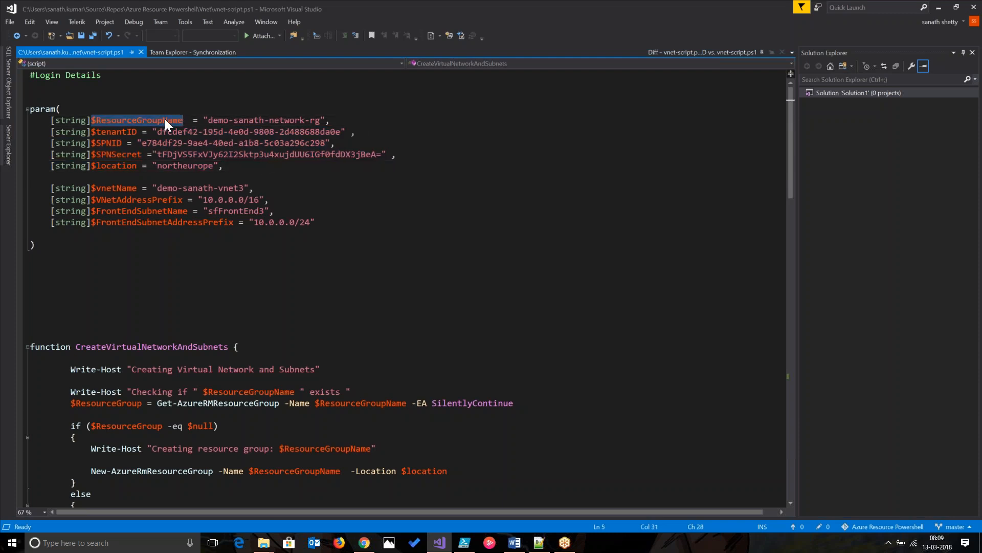
{"action": "left_click_drag", "start_coordinate": [207, 120], "coordinate": [320, 122]}
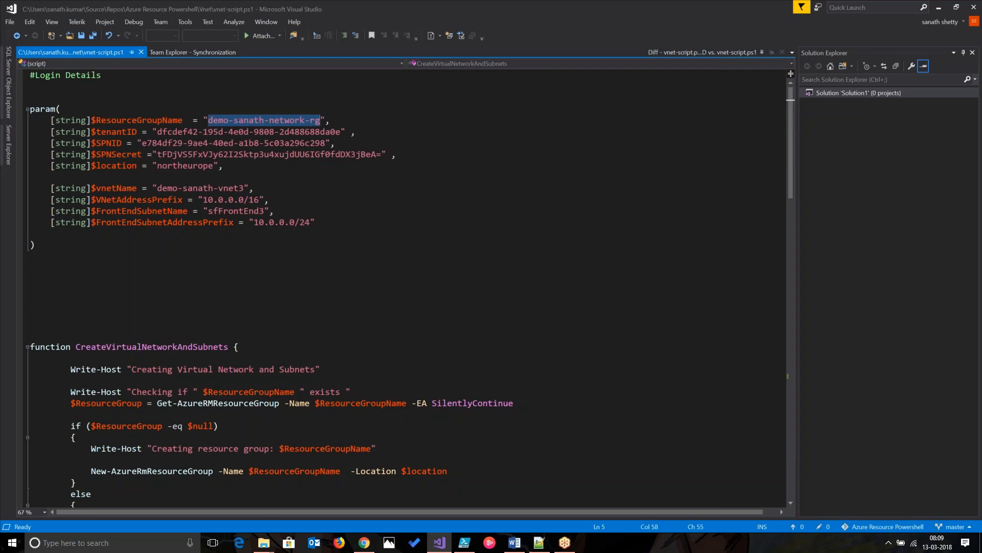
Step: Switch back to the browser and add a process variable devresourcegroup, valued with the owner's first name plus "-dev-vnet-rg"
{"action": "key", "text": "alt+Tab"}
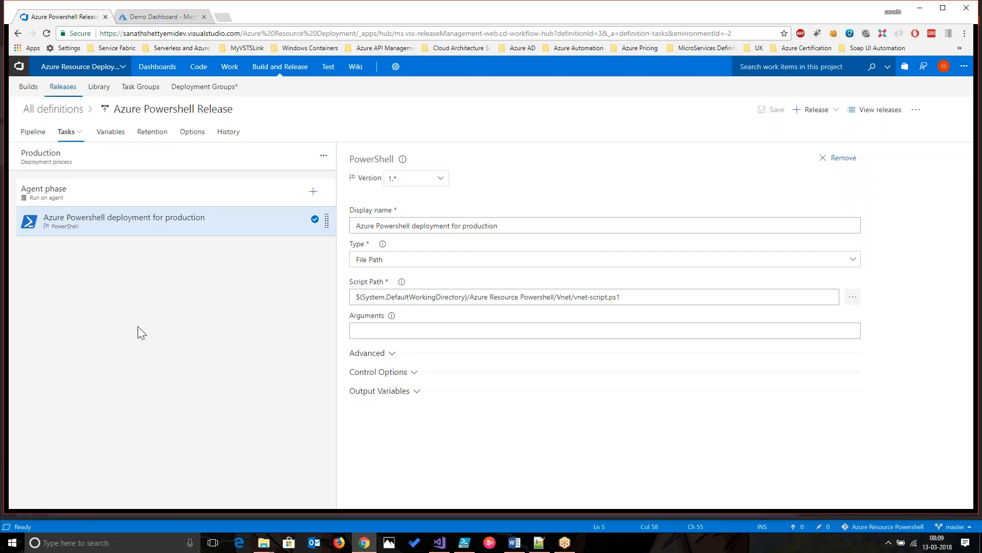
{"action": "left_click", "coordinate": [109, 136]}
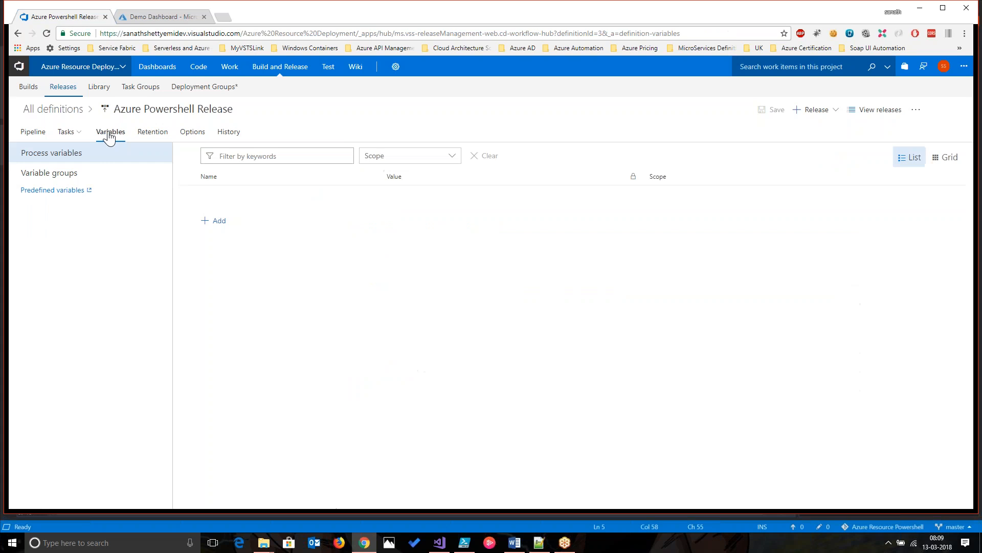
{"action": "left_click", "coordinate": [217, 223]}
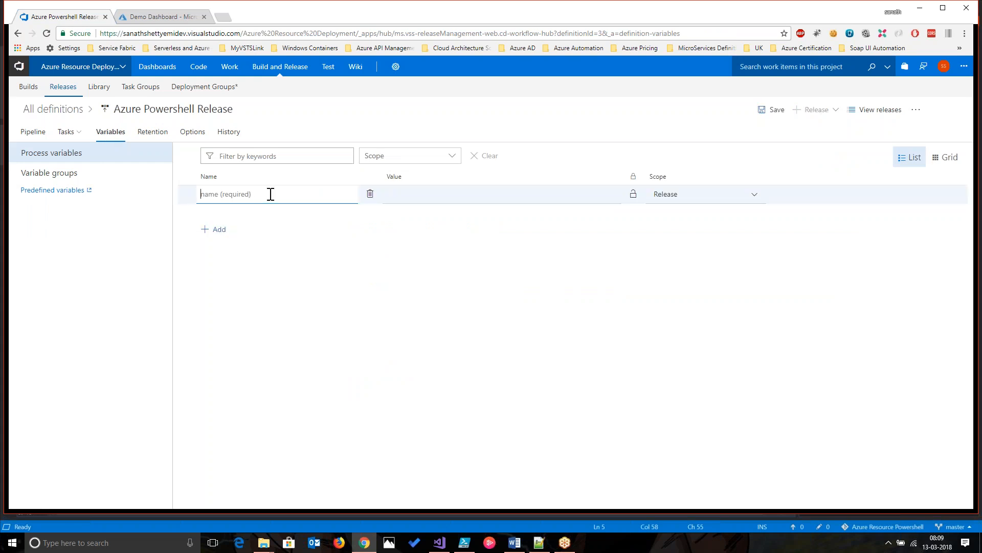
{"action": "type", "text": "devresourcegroup"}
{"action": "left_click", "coordinate": [488, 198]}
{"action": "type", "text": "sanath-dev"}
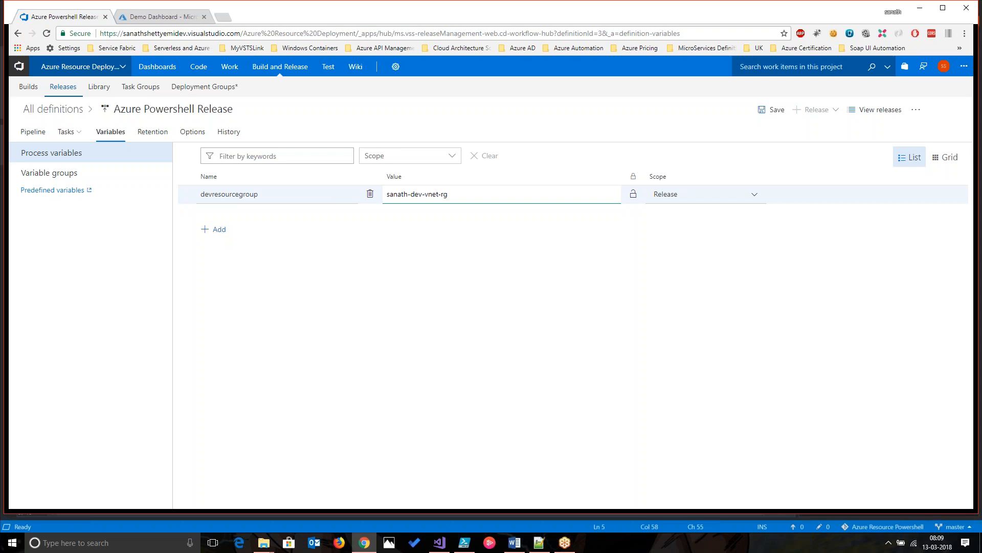
Step: Add a second empty process variable and rename the first one as stagresourcegroup
{"action": "left_click", "coordinate": [248, 213]}
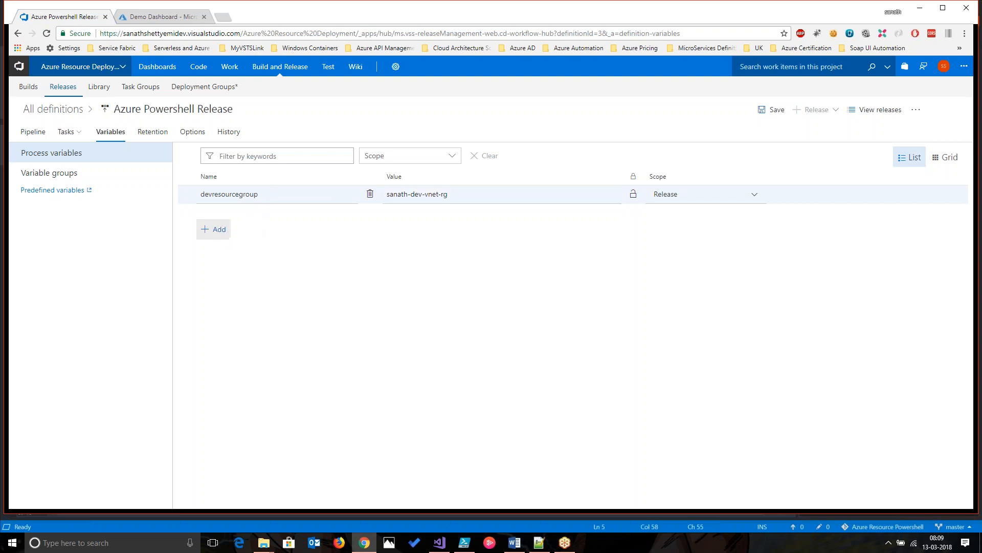
{"action": "left_click", "coordinate": [218, 231]}
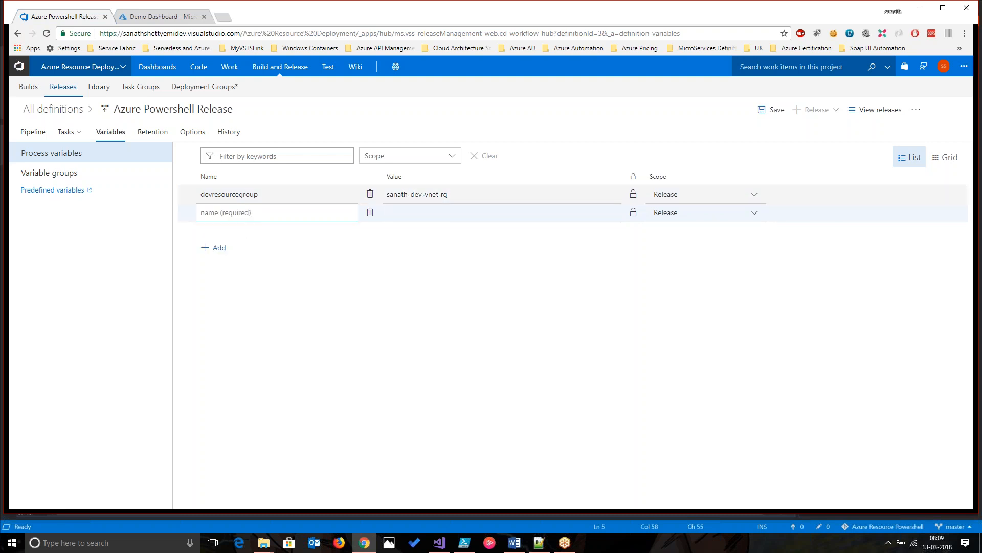
{"action": "left_click", "coordinate": [212, 195]}
{"action": "left_click", "coordinate": [212, 195]}
{"action": "left_click", "coordinate": [213, 195]}
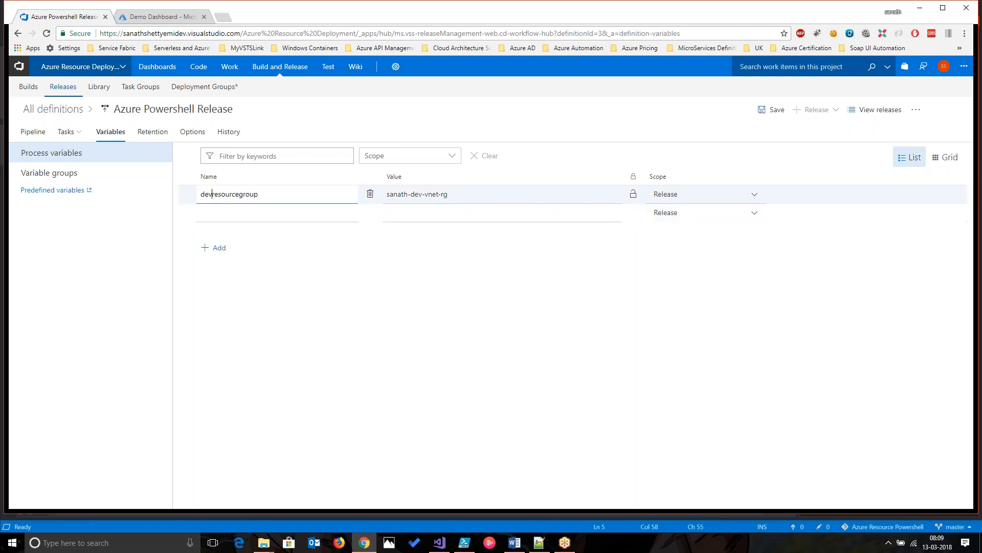
{"action": "key", "text": "BackSpace"}
{"action": "key", "text": "BackSpace"}
{"action": "key", "text": "BackSpace"}
{"action": "type", "text": "stag"}
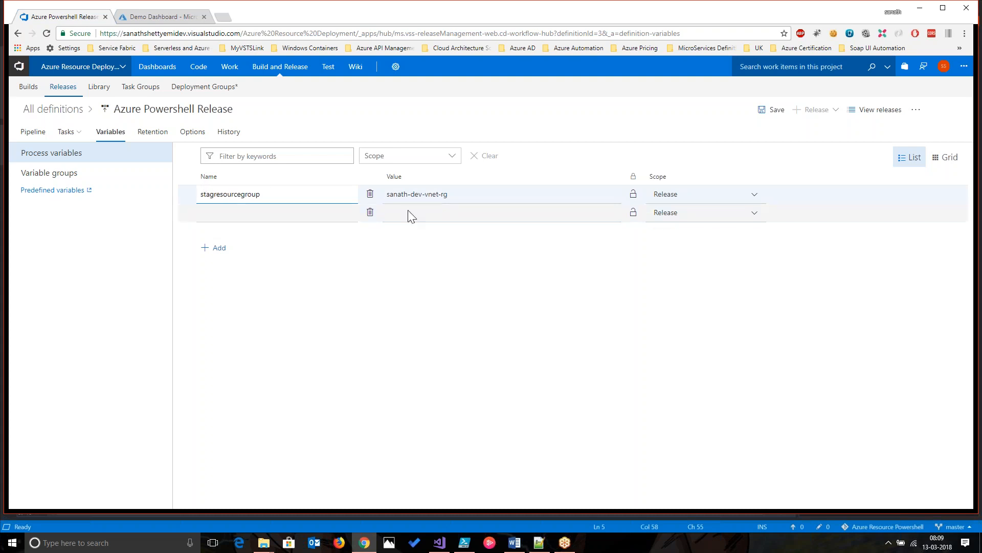
Step: Replace "dev" with "stag" in the value of the stagresourcegroup variable
{"action": "double_click", "coordinate": [423, 195]}
{"action": "left_click", "coordinate": [422, 196]}
{"action": "key", "text": "BackSpace"}
{"action": "key", "text": "BackSpace"}
{"action": "key", "text": "BackSpace"}
{"action": "type", "text": "stag"}
Step: Name the second variable prodresourcegroup and set its value to the owner's first name plus "-prod-vnet-rg"
{"action": "left_click", "coordinate": [313, 216]}
{"action": "type", "text": "prod"}
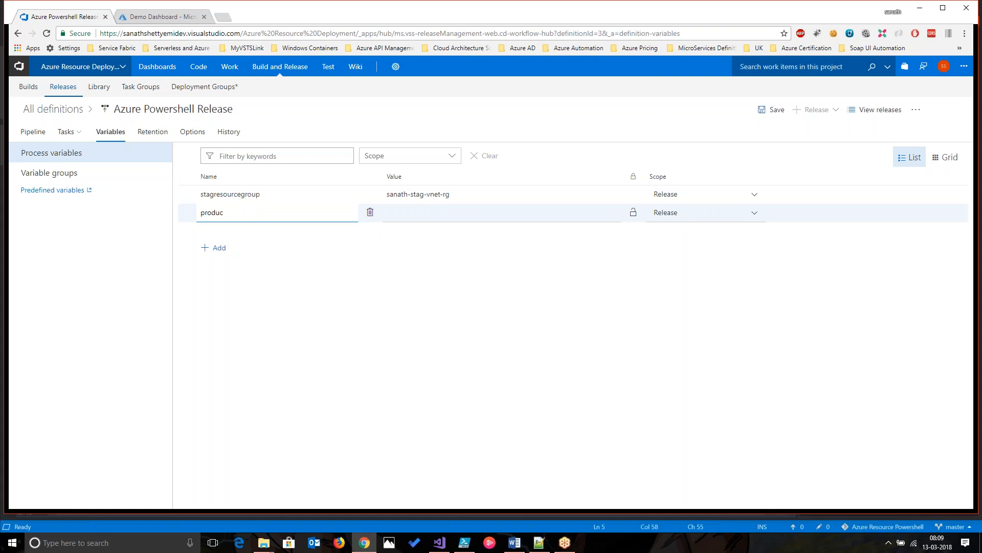
{"action": "type", "text": "resourceg"}
{"action": "type", "text": "roup"}
{"action": "key", "text": "Tab"}
{"action": "left_click", "coordinate": [472, 218]}
{"action": "type", "text": "sanath-prod"}
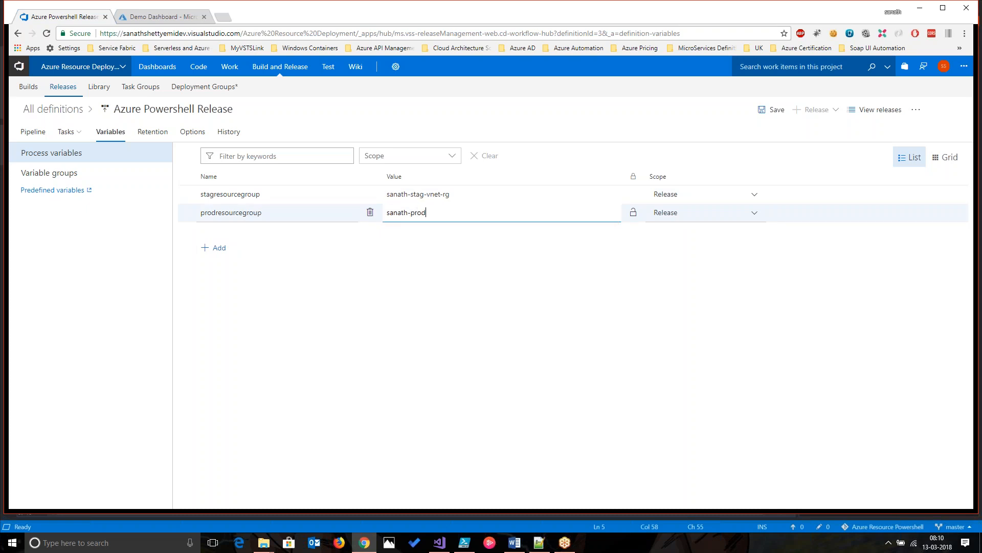
{"action": "type", "text": "-vnet-rg"}
Step: Set the scope of stagresourcegroup to Staging and of prodresourcegroup to Production
{"action": "left_click", "coordinate": [510, 332]}
{"action": "left_click", "coordinate": [751, 195]}
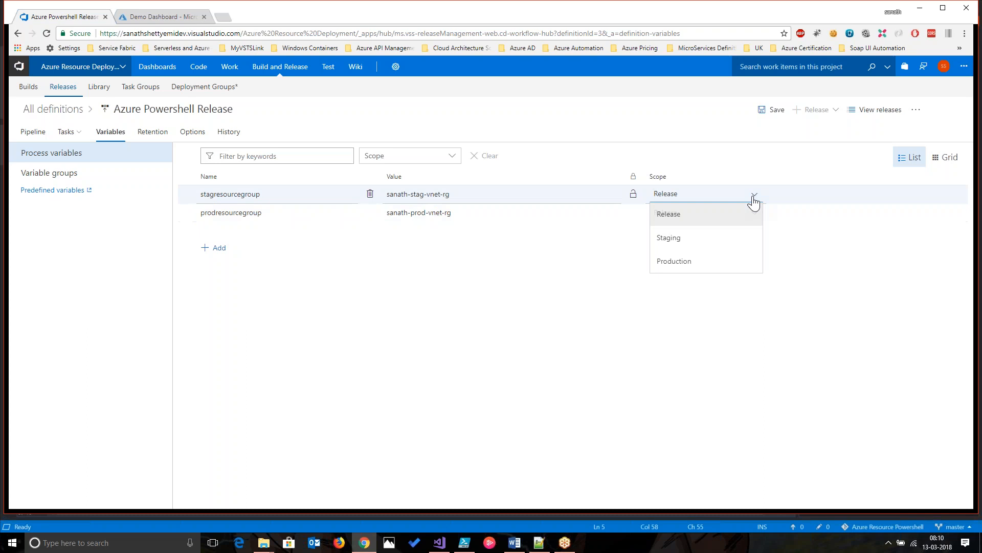
{"action": "left_click", "coordinate": [705, 239]}
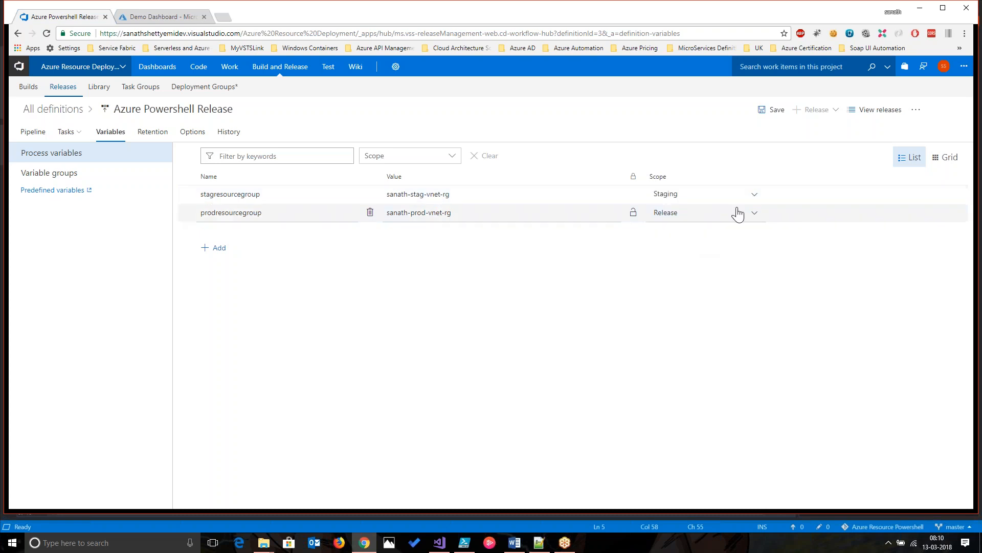
{"action": "left_click", "coordinate": [737, 213]}
{"action": "left_click", "coordinate": [686, 281]}
{"action": "left_click", "coordinate": [201, 194]}
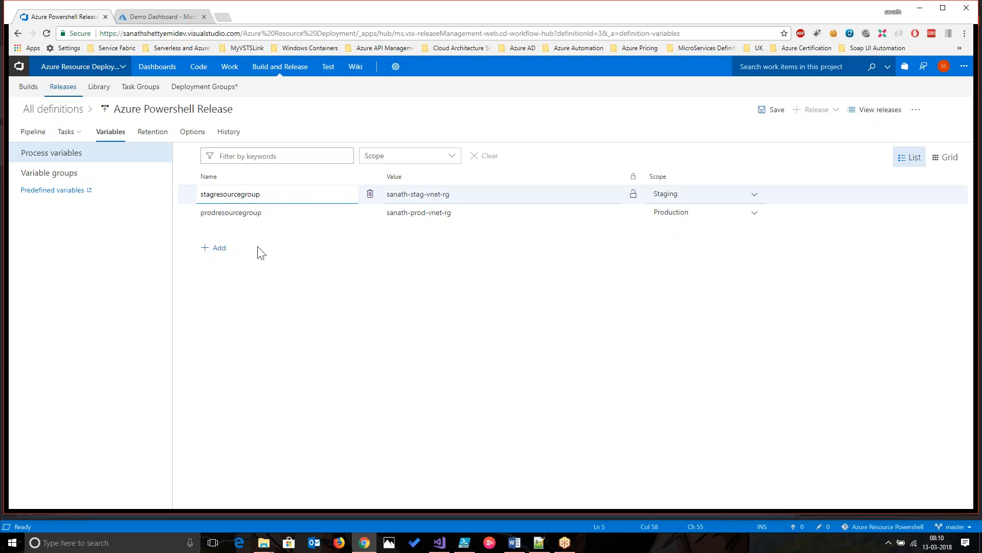
Step: Save the release definition with the scoped process variables, leaving the comment empty
{"action": "left_click", "coordinate": [517, 307]}
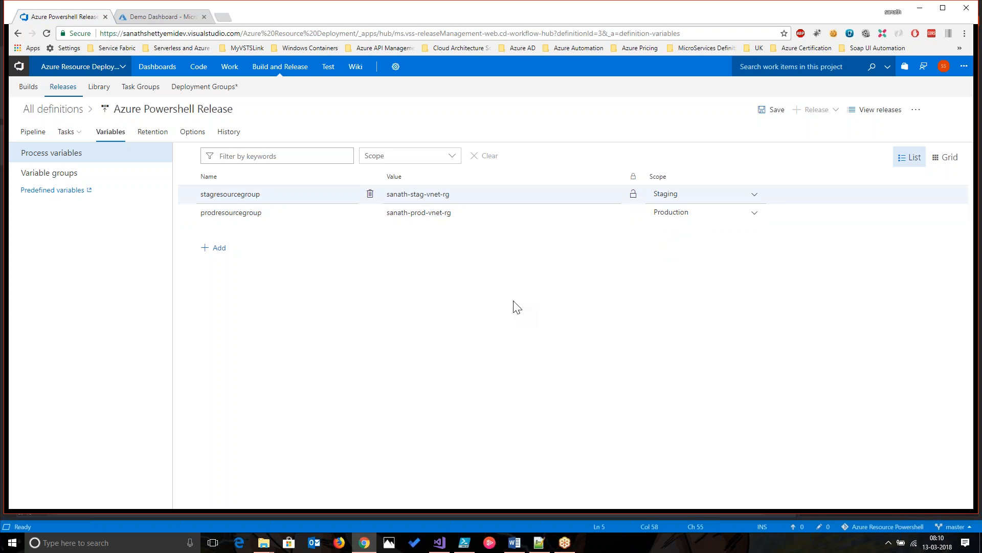
{"action": "left_click", "coordinate": [771, 113]}
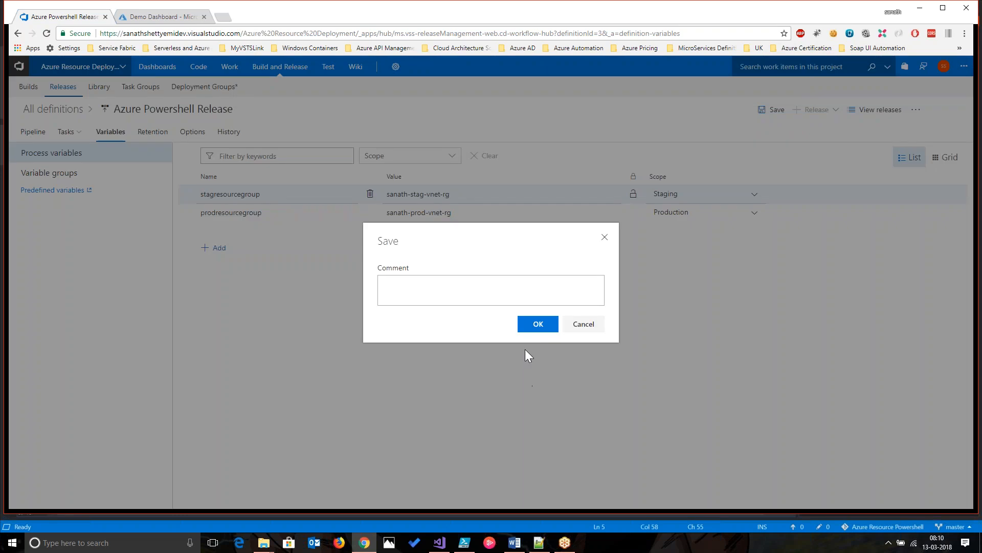
{"action": "left_click", "coordinate": [537, 324]}
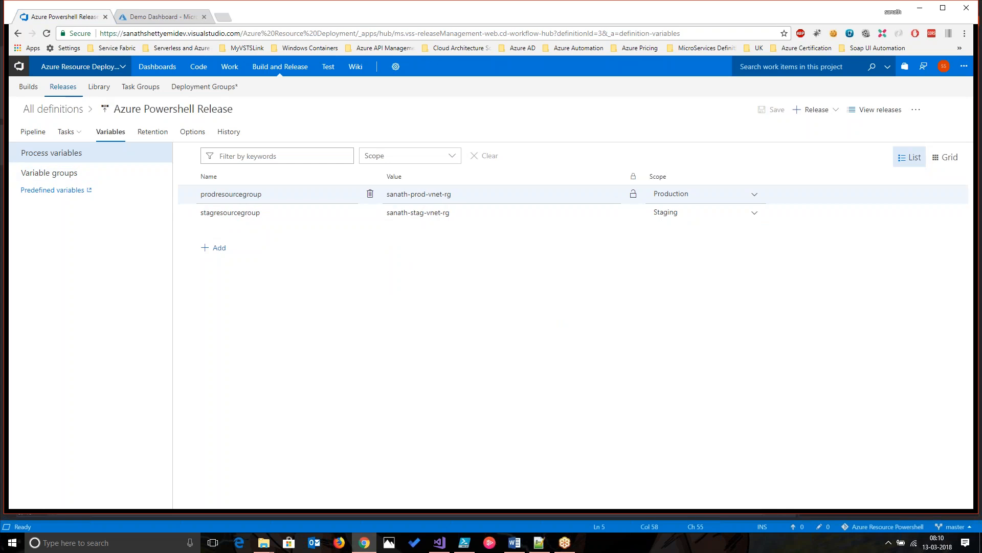
Step: Reopen the Azure Powershell Release definition for editing and open the arguments of the Staging environment's PowerShell task
{"action": "left_click", "coordinate": [56, 109]}
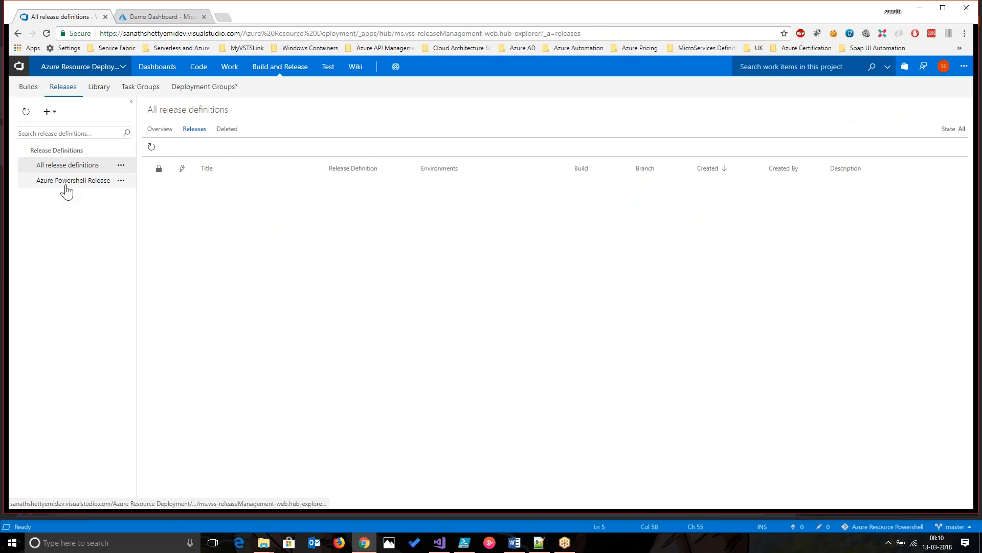
{"action": "left_click", "coordinate": [66, 190]}
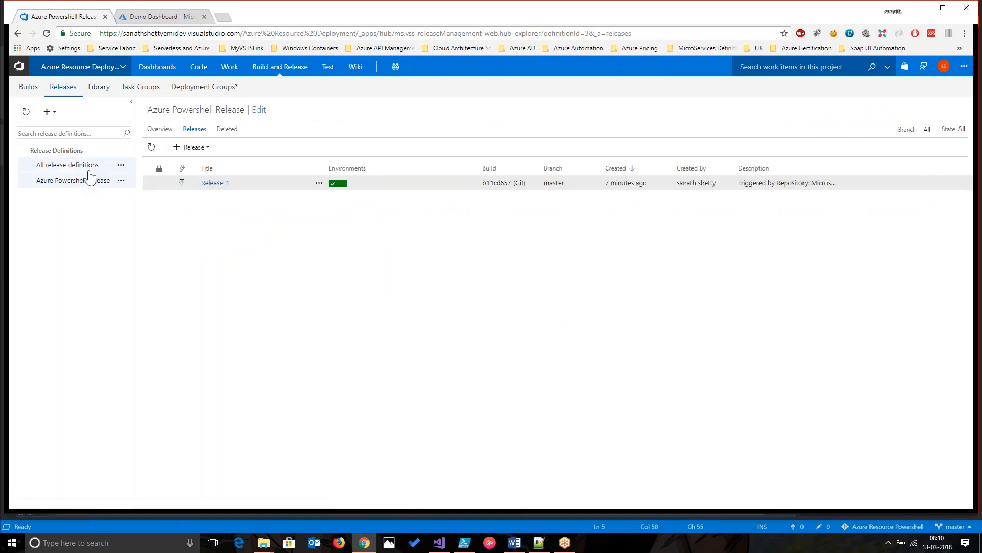
{"action": "left_click", "coordinate": [122, 181]}
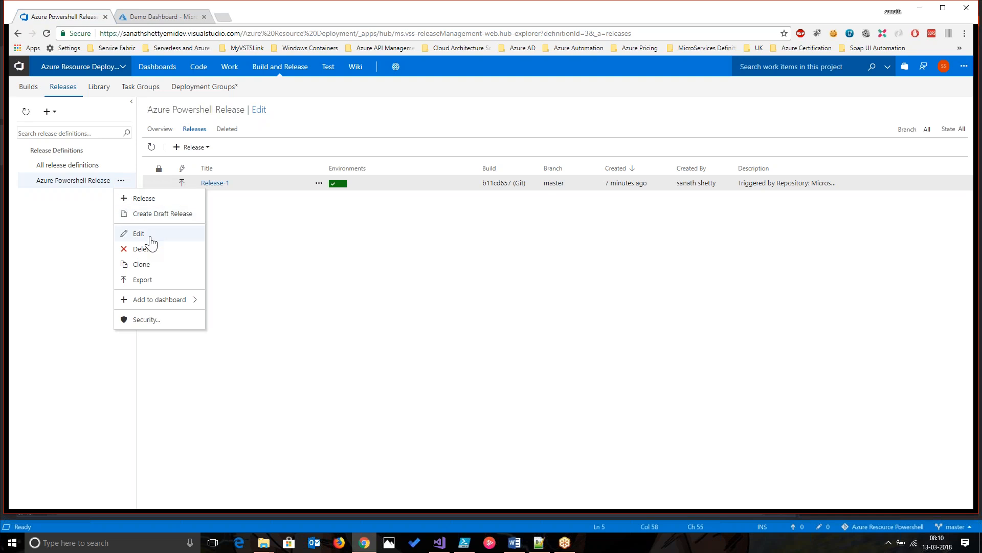
{"action": "left_click", "coordinate": [148, 237]}
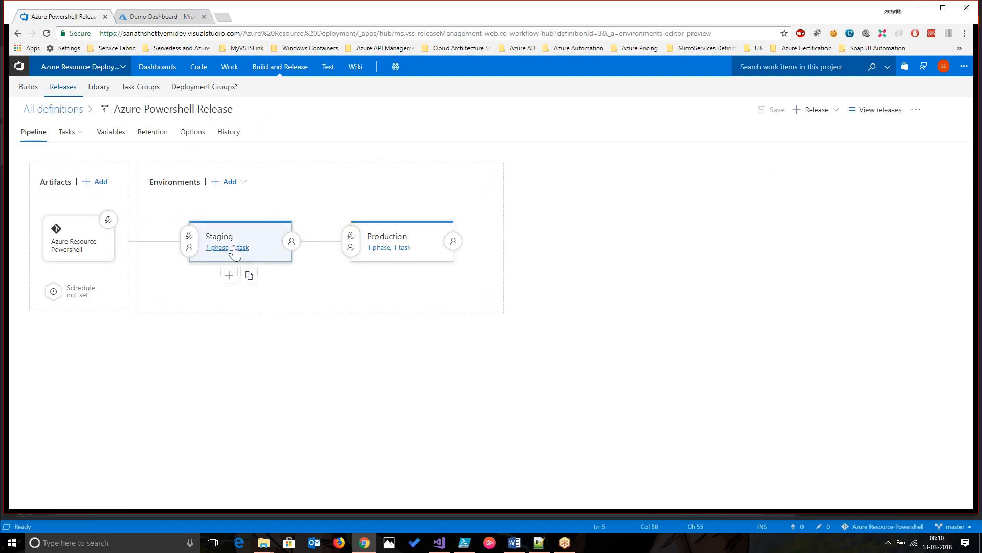
{"action": "left_click", "coordinate": [235, 250]}
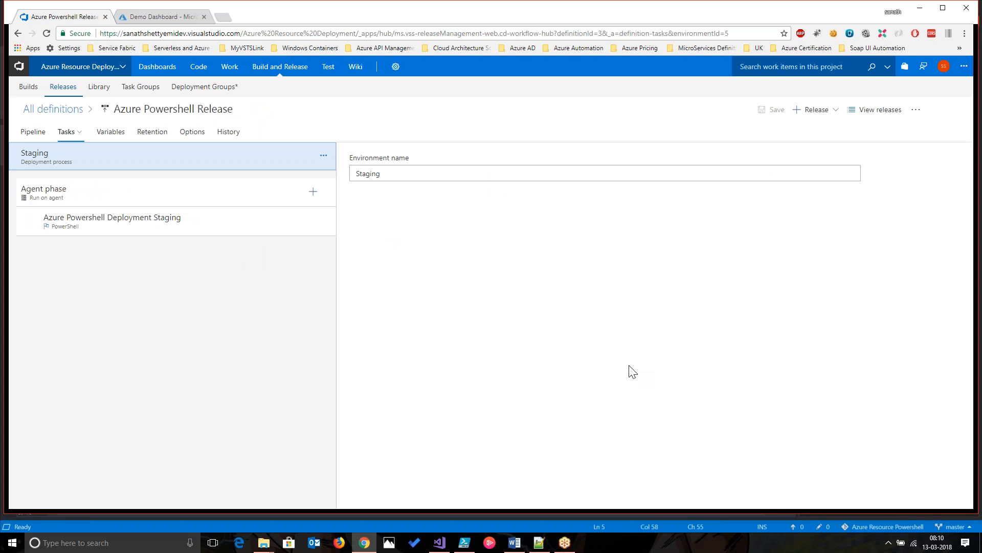
{"action": "left_click", "coordinate": [165, 238]}
{"action": "left_click", "coordinate": [487, 332]}
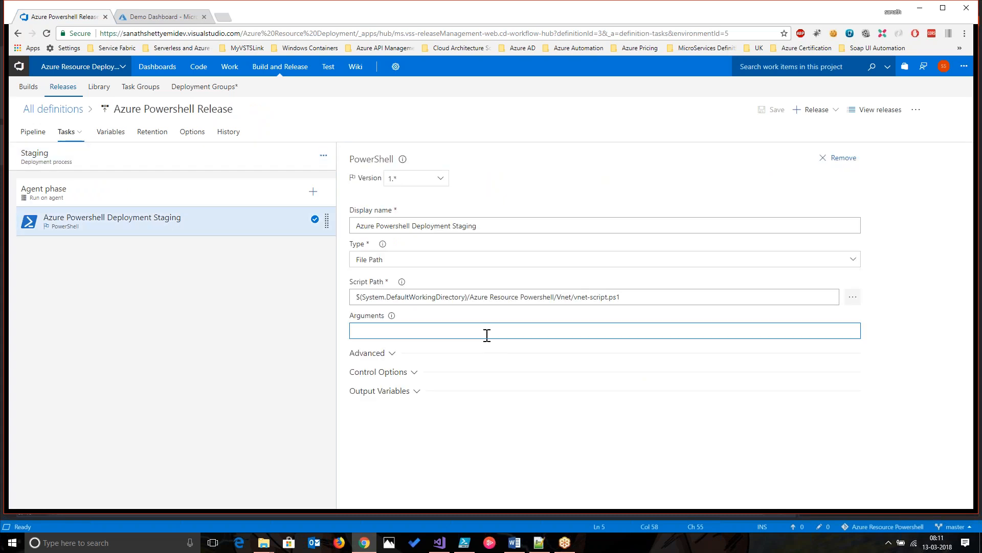
Step: Enter -ResourceGroupName "$()" as the Staging task's arguments, copying the parameter name from vnet-script.ps1 in Visual Studio
{"action": "key", "text": "alt+Tab"}
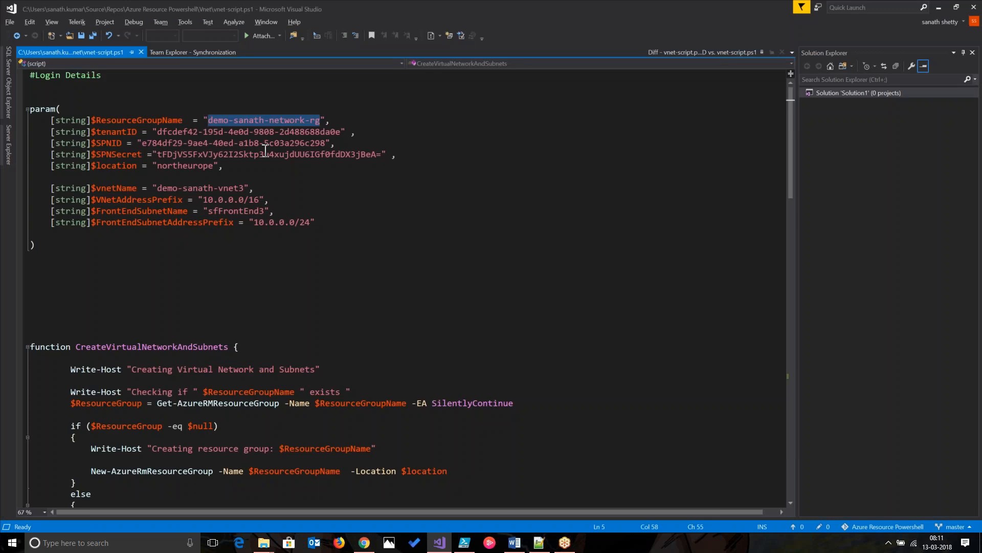
{"action": "left_click", "coordinate": [175, 121]}
{"action": "double_click", "coordinate": [174, 121]}
{"action": "key", "text": "ctrl+c"}
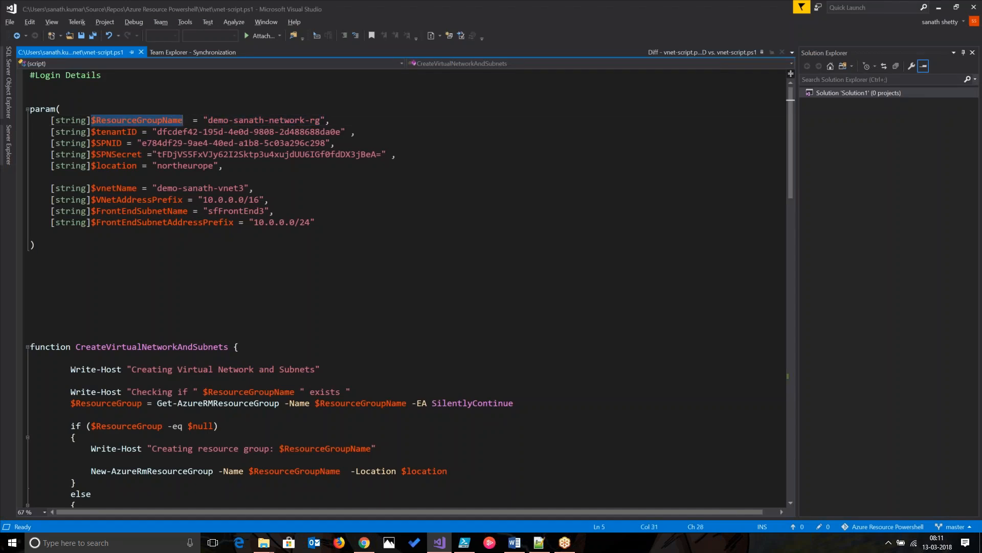
{"action": "key", "text": "alt+Tab"}
{"action": "type", "text": "-"}
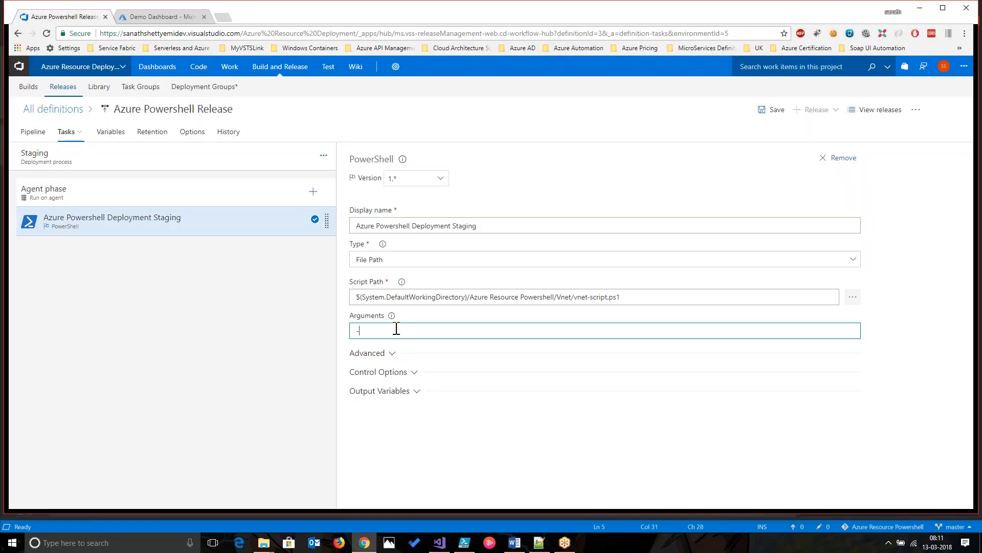
{"action": "key", "text": "ctrl+v"}
{"action": "key", "text": "BackSpace"}
{"action": "type", "text": "$("}
Step: Insert the variable name stagresourcegroup inside the parentheses of the Staging task's arguments and save the definition
{"action": "left_click", "coordinate": [107, 133]}
{"action": "double_click", "coordinate": [231, 194]}
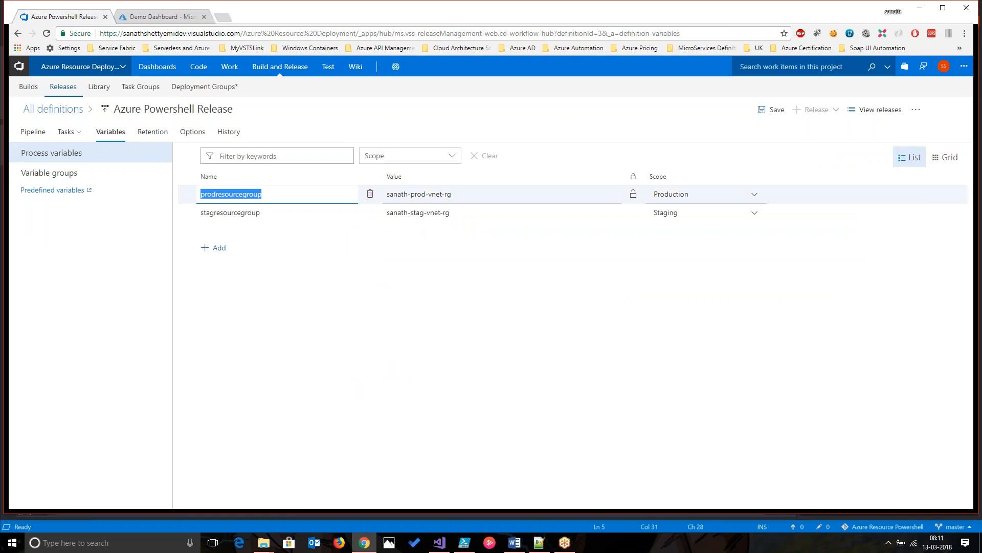
{"action": "left_click", "coordinate": [271, 215]}
{"action": "left_click_drag", "start_coordinate": [271, 216], "coordinate": [183, 220]}
{"action": "key", "text": "ctrl+c"}
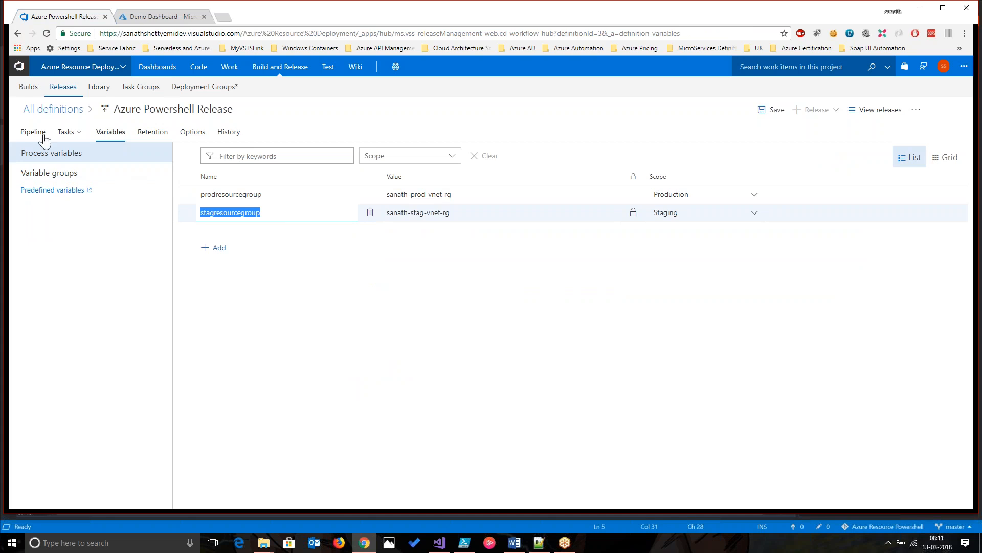
{"action": "left_click", "coordinate": [71, 135]}
{"action": "left_click", "coordinate": [439, 331]}
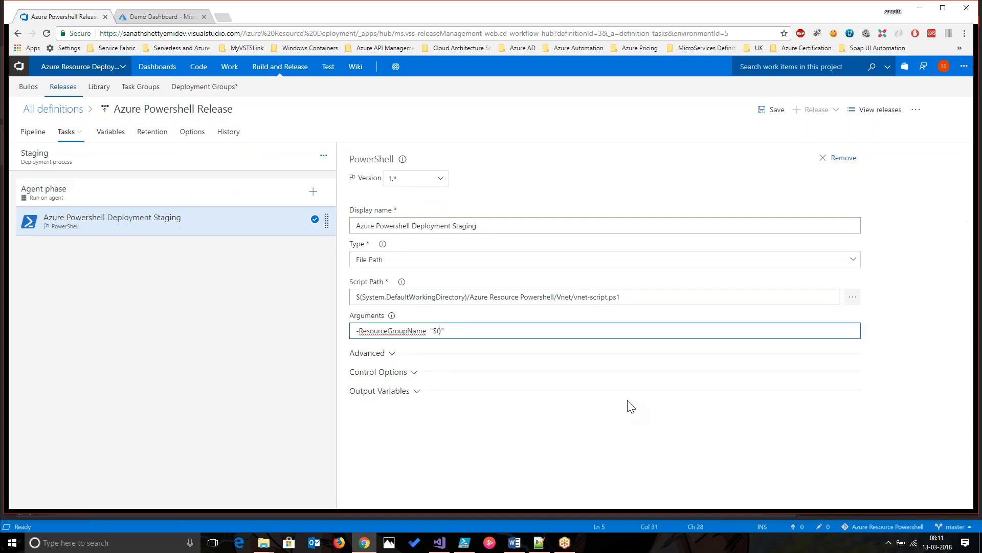
{"action": "key", "text": "ctrl+v"}
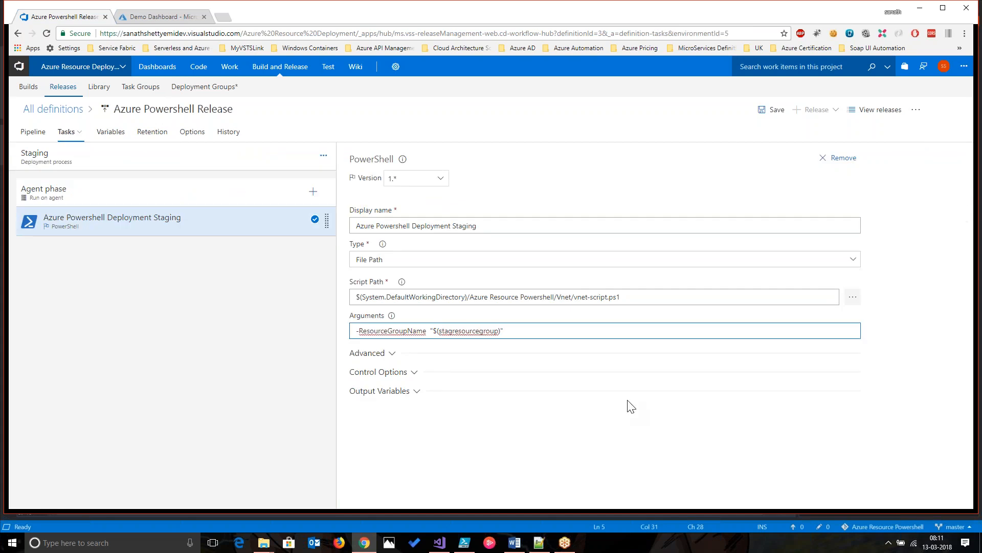
{"action": "left_click", "coordinate": [770, 110]}
{"action": "left_click", "coordinate": [537, 324]}
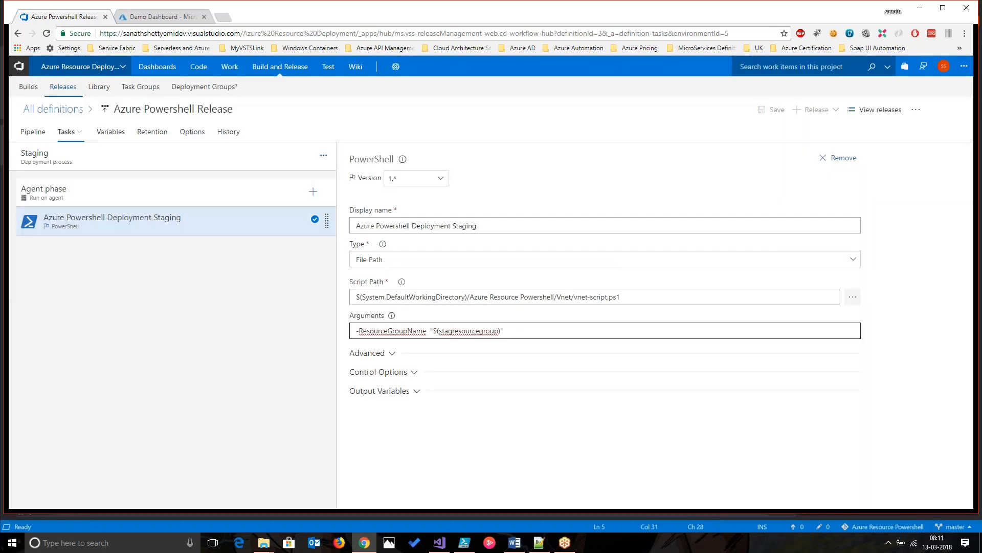
Step: Copy the Staging task's full arguments into the arguments of the Production environment's PowerShell task
{"action": "left_click", "coordinate": [521, 331]}
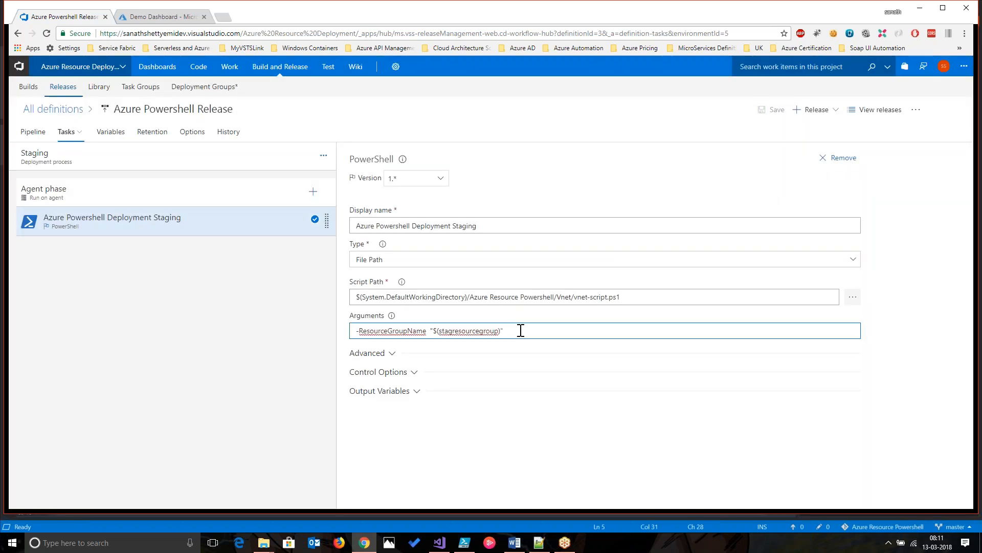
{"action": "left_click_drag", "start_coordinate": [521, 331], "coordinate": [354, 331]}
{"action": "key", "text": "ctrl+c"}
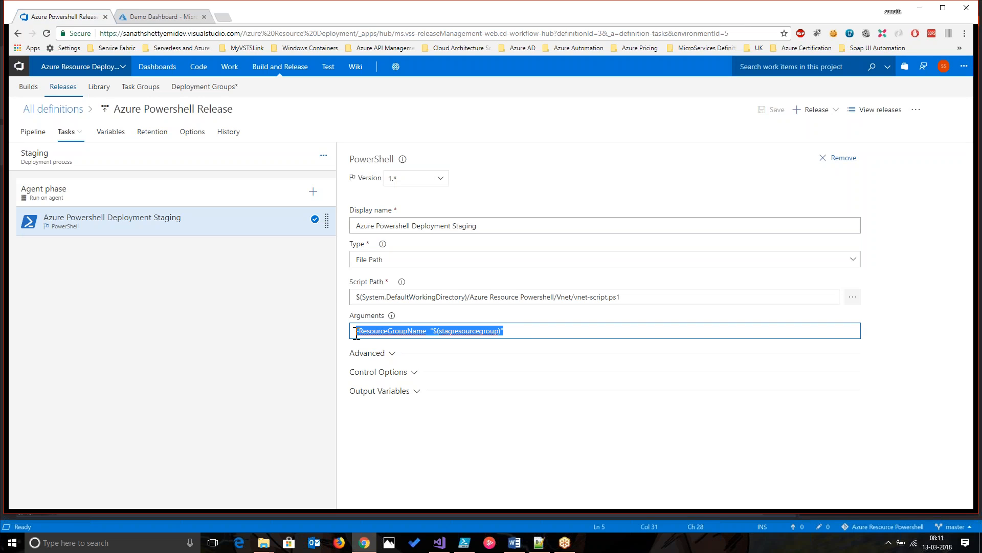
{"action": "left_click", "coordinate": [40, 134]}
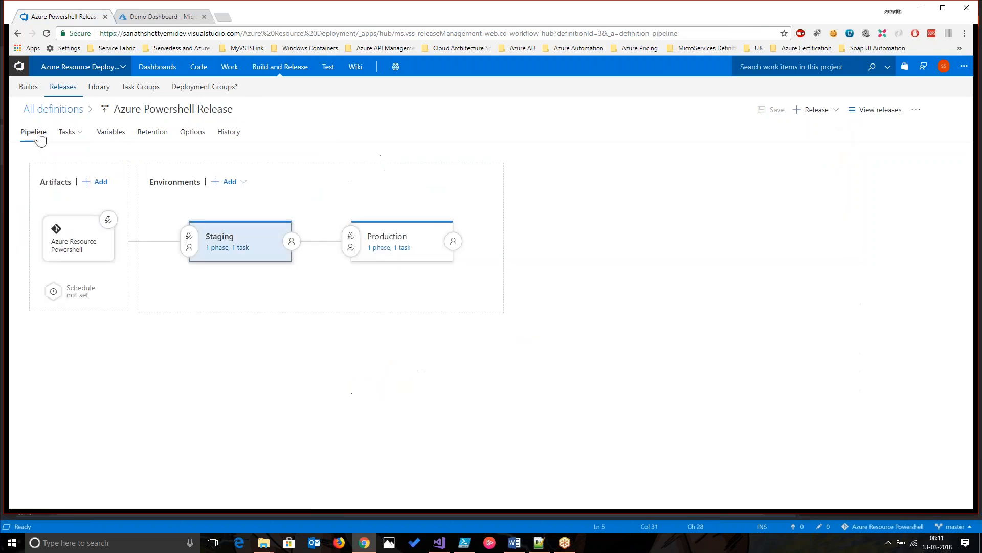
{"action": "left_click", "coordinate": [389, 248]}
{"action": "left_click", "coordinate": [160, 217]}
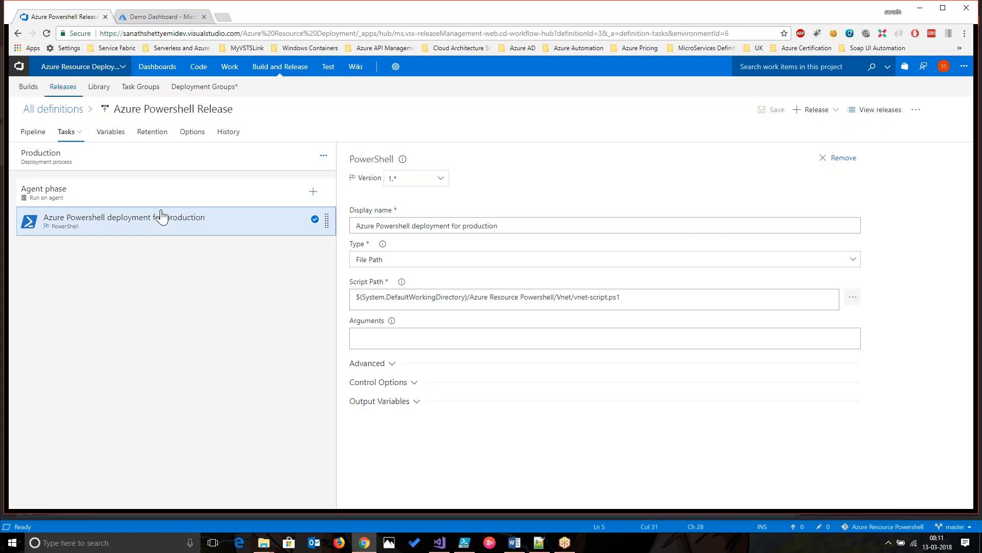
{"action": "left_click", "coordinate": [447, 331]}
{"action": "key", "text": "ctrl+v"}
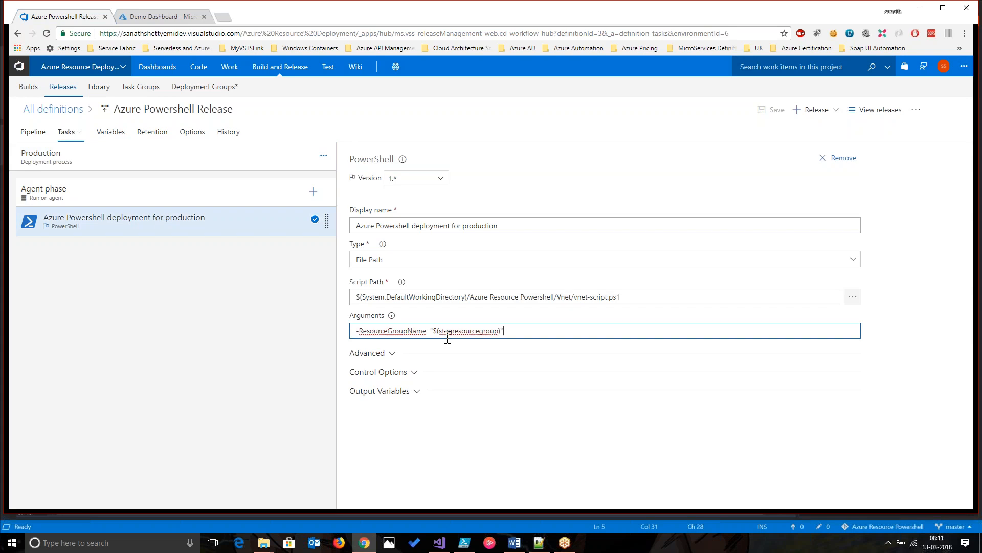
Step: Replace stagresourcegroup with the variable name prodresourcegroup in the Production task's arguments and save the definition
{"action": "left_click", "coordinate": [114, 133]}
{"action": "left_click", "coordinate": [275, 197]}
{"action": "left_click_drag", "start_coordinate": [274, 197], "coordinate": [189, 198]}
{"action": "key", "text": "ctrl+c"}
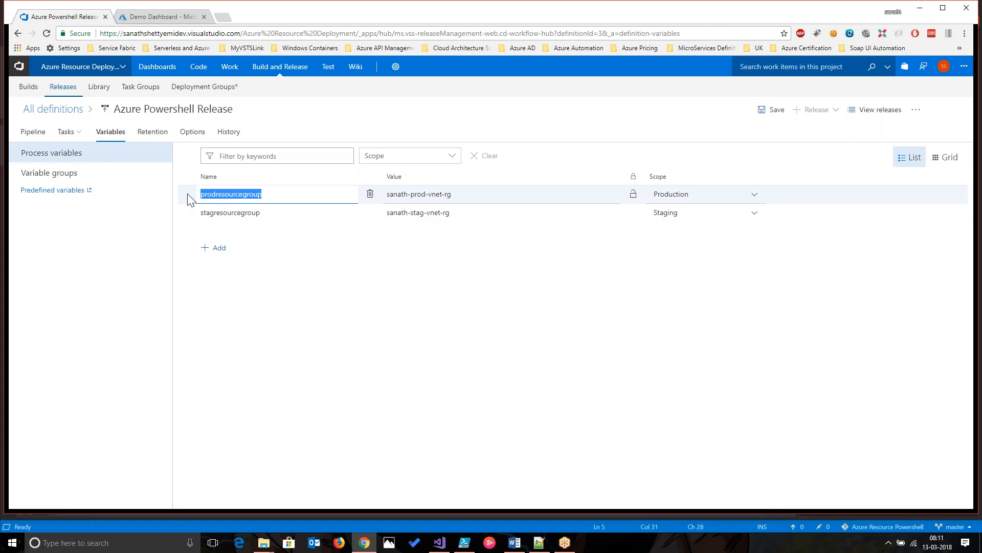
{"action": "left_click", "coordinate": [66, 132]}
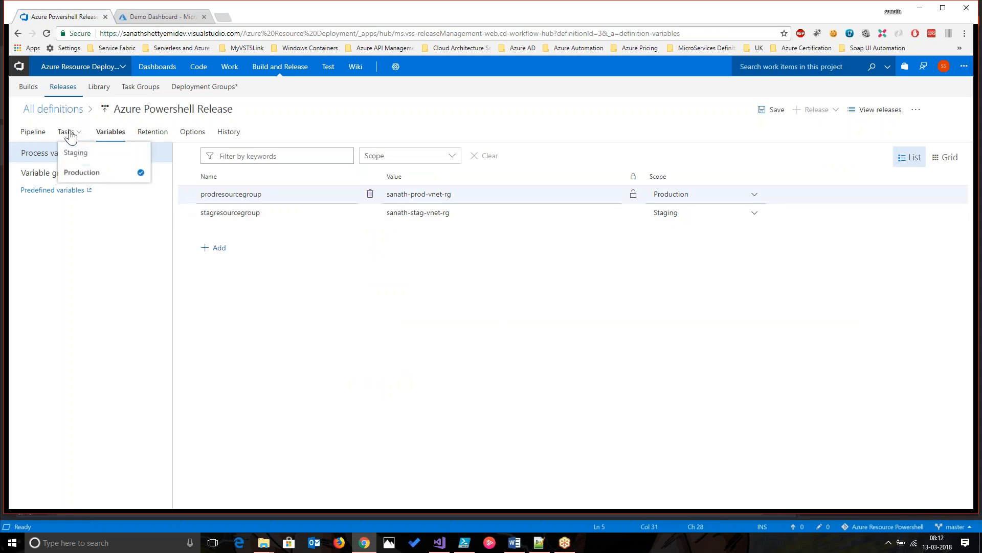
{"action": "left_click", "coordinate": [84, 163]}
{"action": "double_click", "coordinate": [481, 331]}
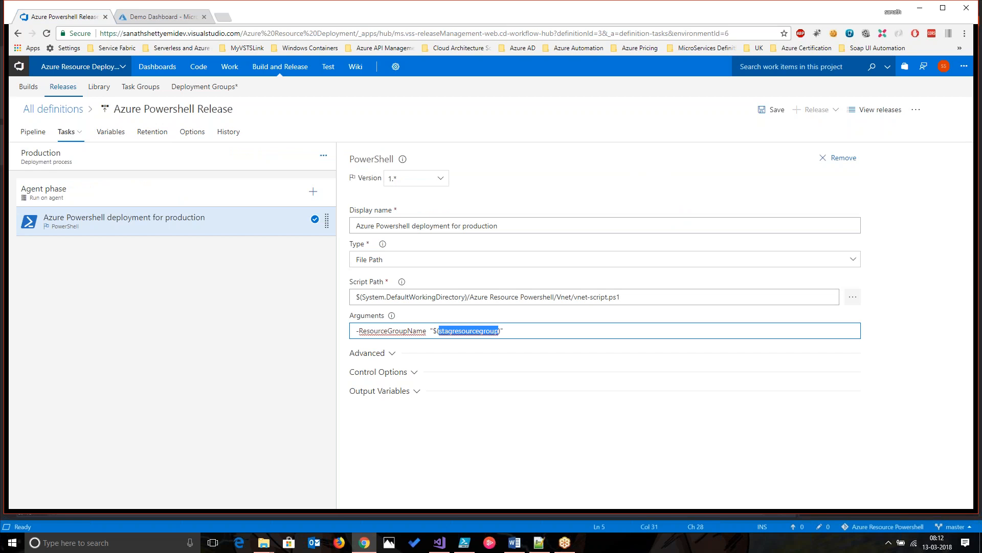
{"action": "key", "text": "ctrl+v"}
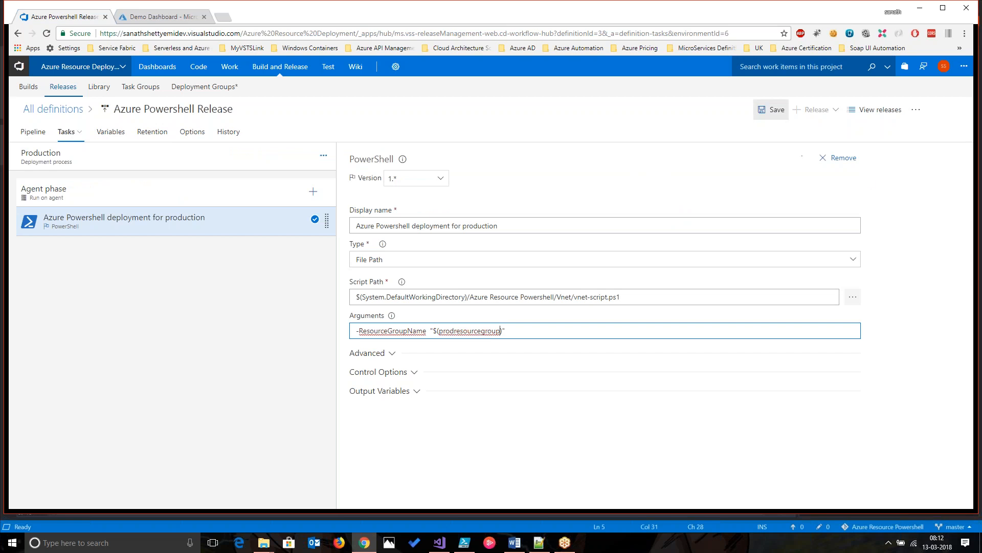
{"action": "left_click", "coordinate": [771, 113]}
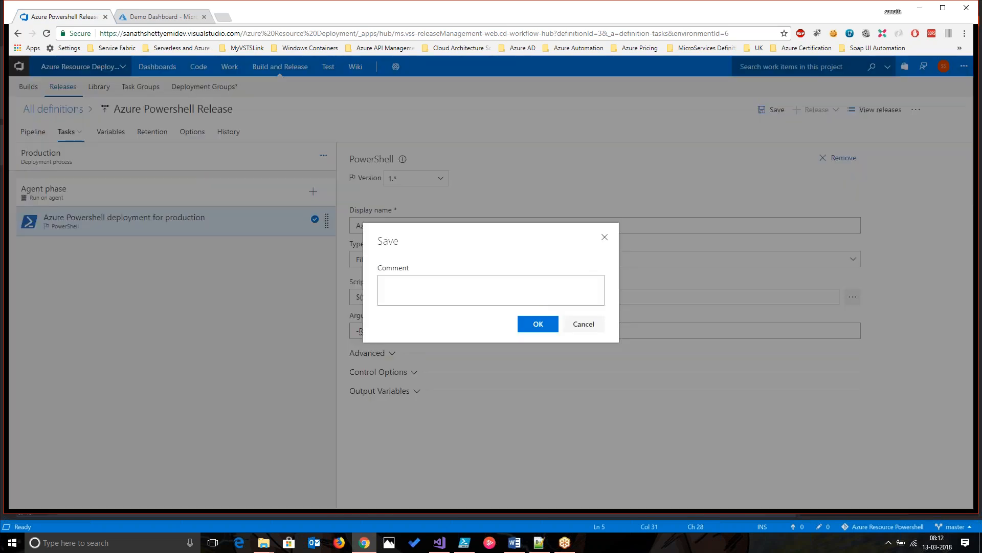
{"action": "left_click", "coordinate": [538, 324]}
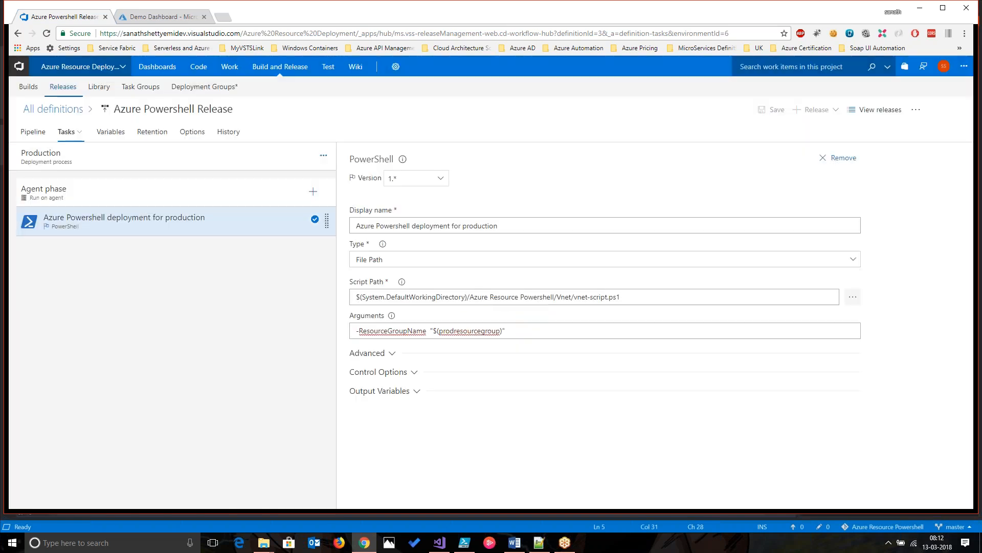
{"action": "left_click", "coordinate": [441, 542]}
{"action": "left_click", "coordinate": [441, 542]}
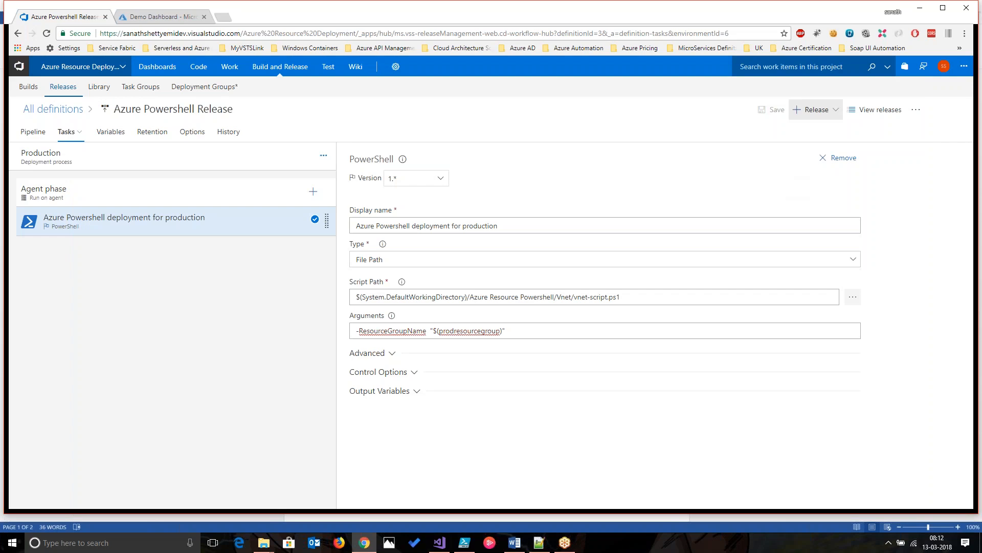
{"action": "left_click", "coordinate": [830, 116]}
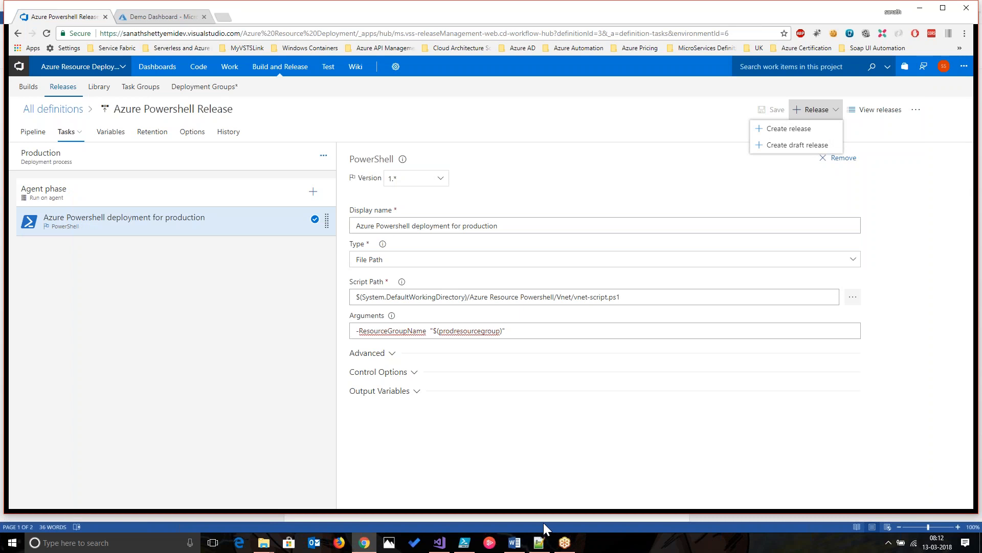
Step: Switch to Visual Studio and add the comment "#triggering a release" above the "Checking if" line in the CreateVirtualNetworkAndSubnets function of vnet-script.ps1
{"action": "mouse_move", "coordinate": [436, 542]}
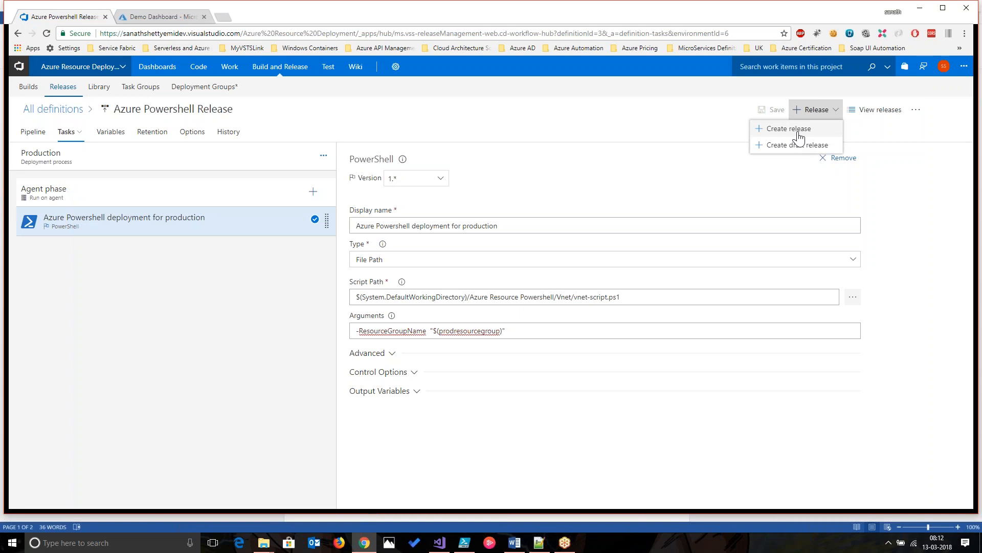
{"action": "left_click", "coordinate": [439, 542]}
{"action": "left_click", "coordinate": [254, 256]}
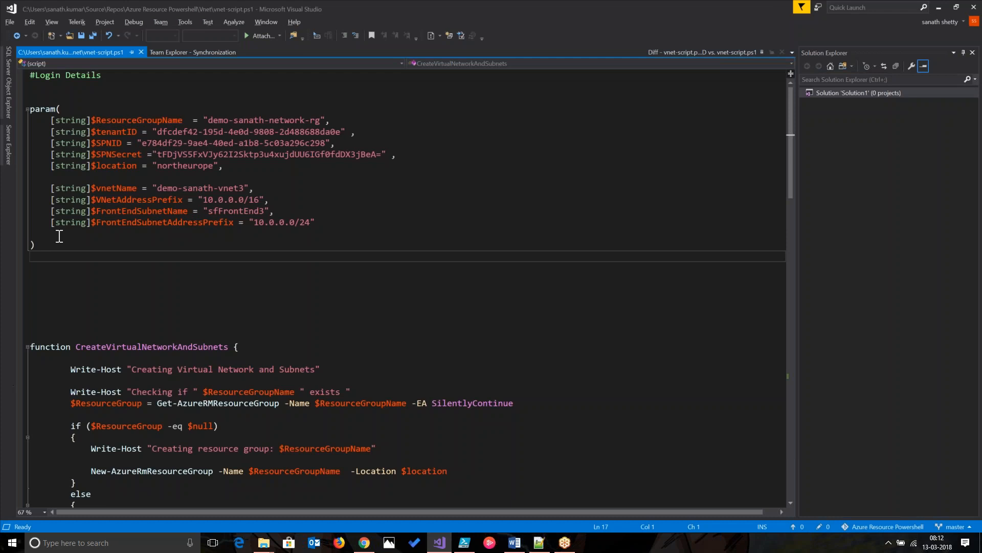
{"action": "left_click", "coordinate": [99, 379]}
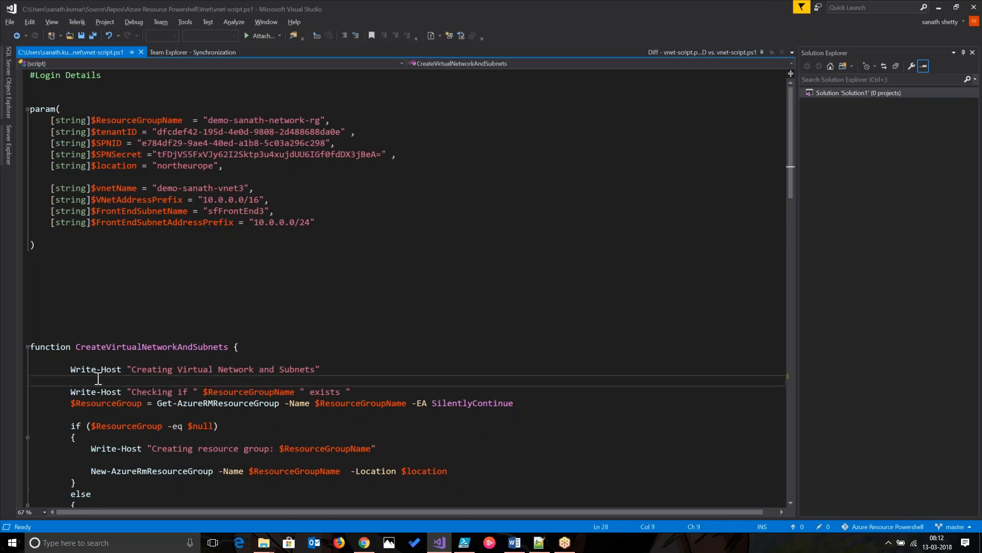
{"action": "type", "text": "#t"}
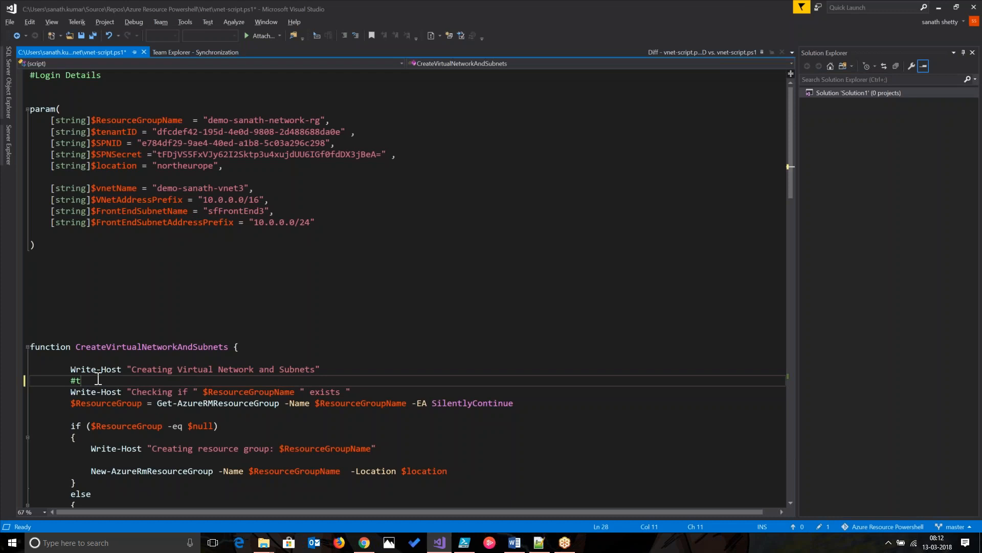
{"action": "type", "text": "riggering a release"}
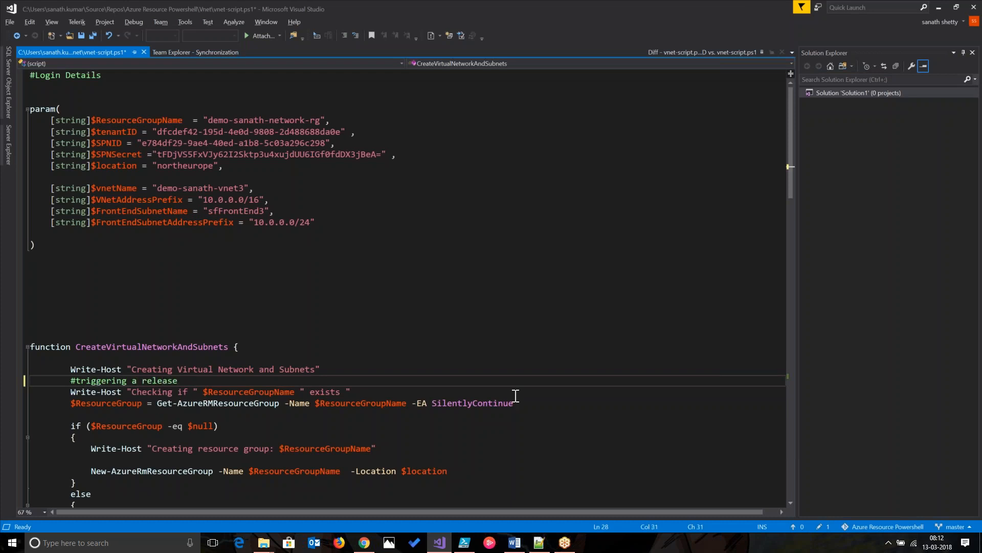
Step: Commit all changes with the message "added comment" and push them to the master branch, saving vnet-script.ps1 when asked
{"action": "left_click", "coordinate": [825, 527]}
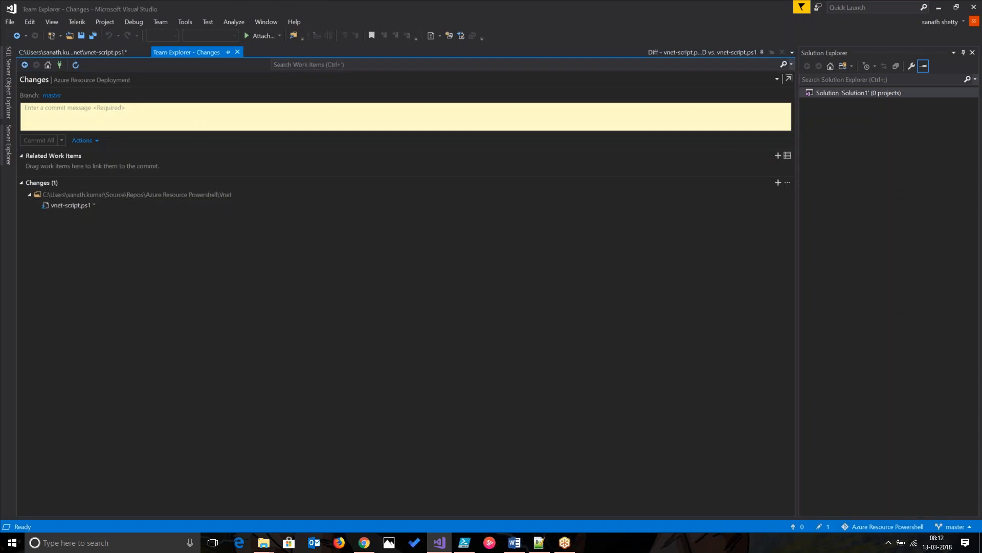
{"action": "left_click", "coordinate": [200, 123]}
{"action": "type", "text": "added comment"}
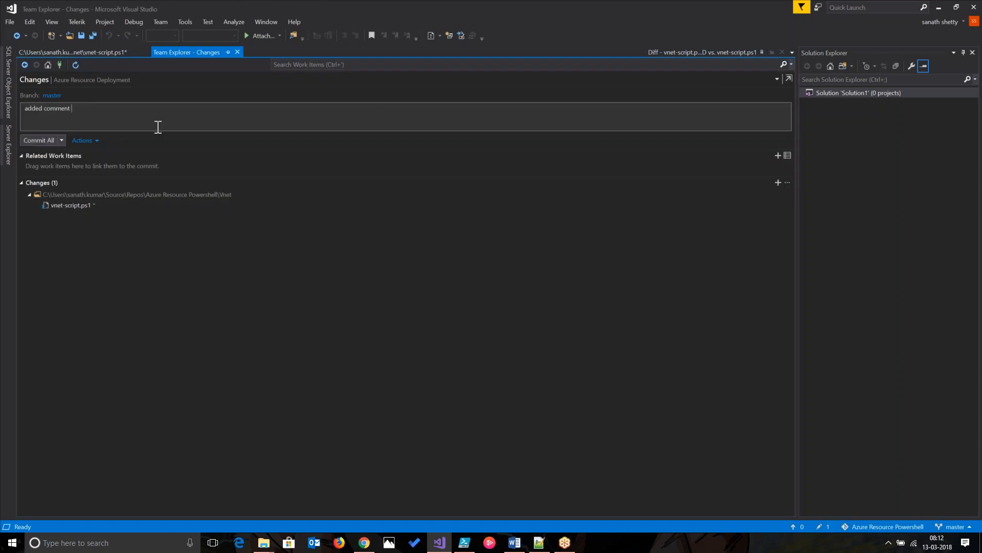
{"action": "left_click", "coordinate": [62, 139]}
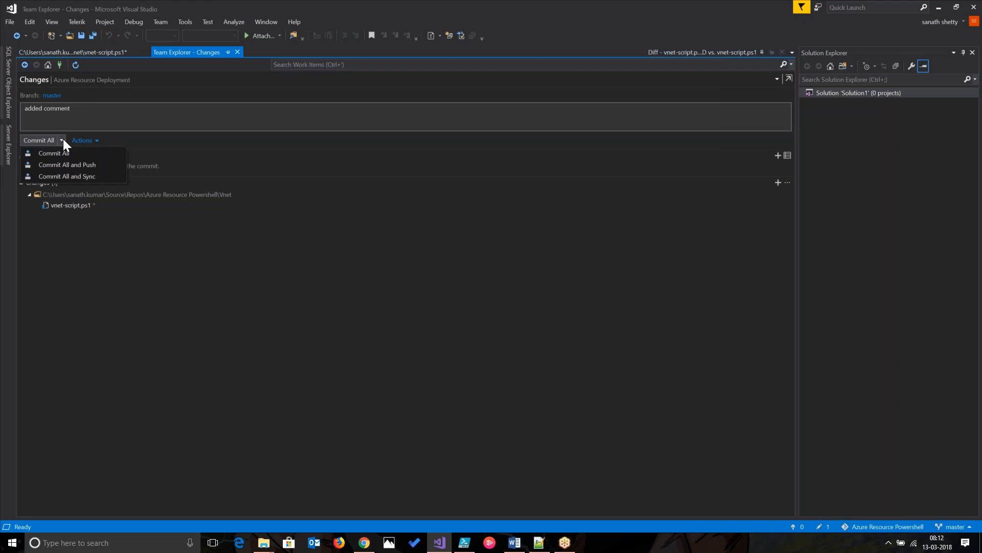
{"action": "left_click", "coordinate": [85, 165]}
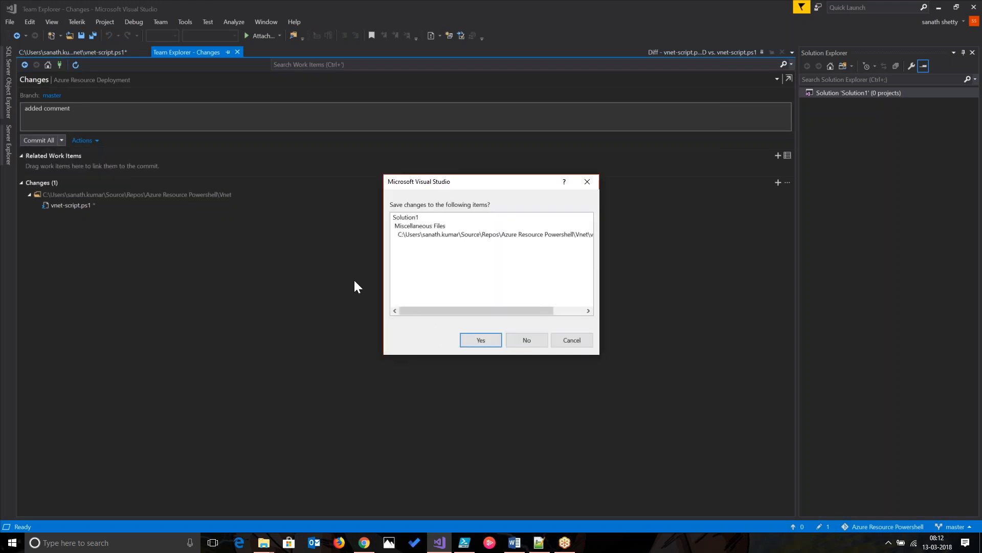
{"action": "left_click", "coordinate": [486, 339]}
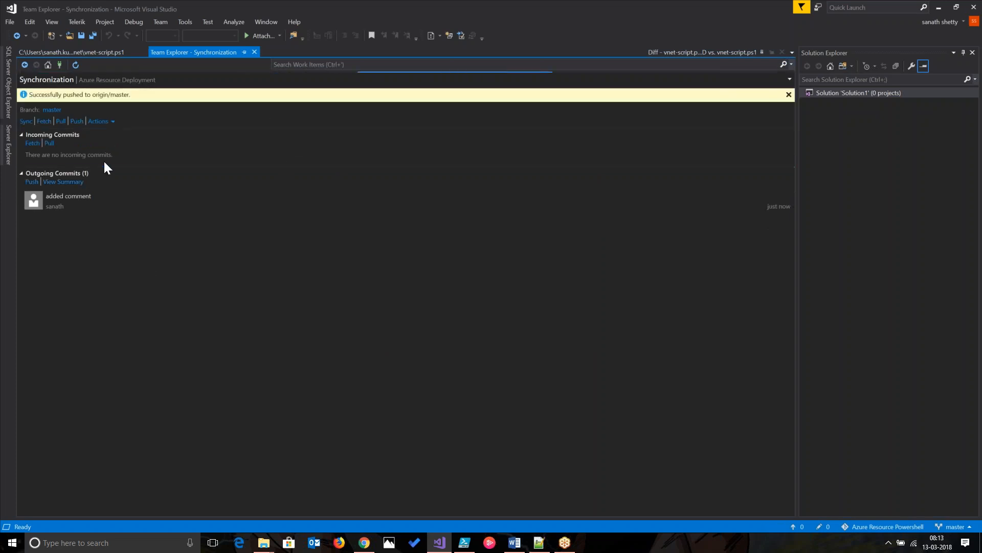
Step: Switch to VSTS in the browser and open Release-2 from the list of all release definitions
{"action": "key", "text": "alt+Tab"}
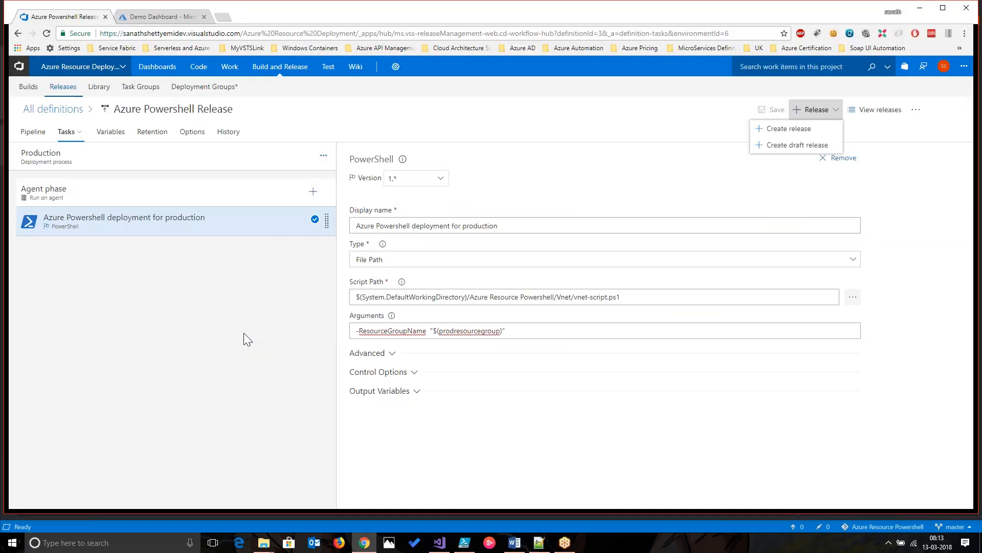
{"action": "left_click", "coordinate": [243, 332]}
{"action": "left_click", "coordinate": [62, 109]}
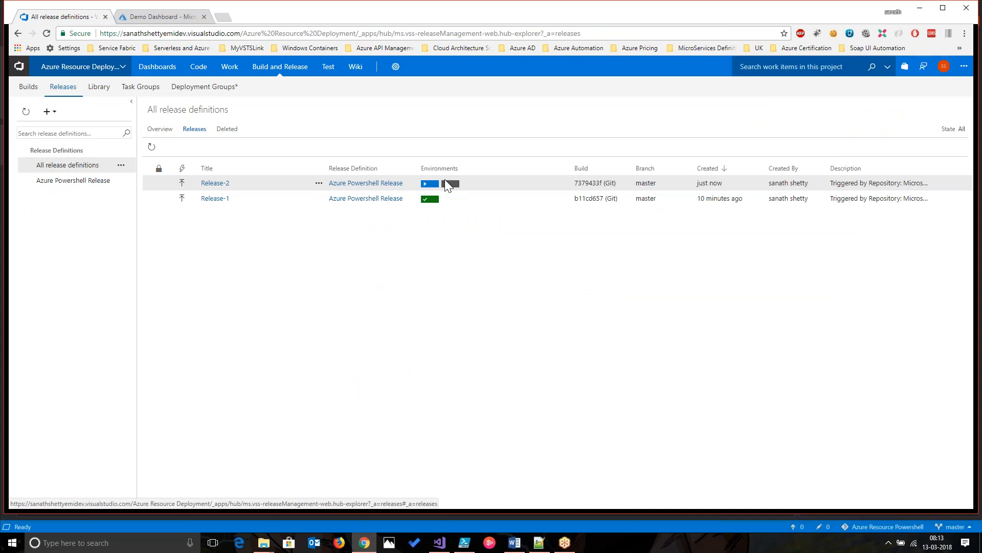
{"action": "left_click", "coordinate": [215, 184]}
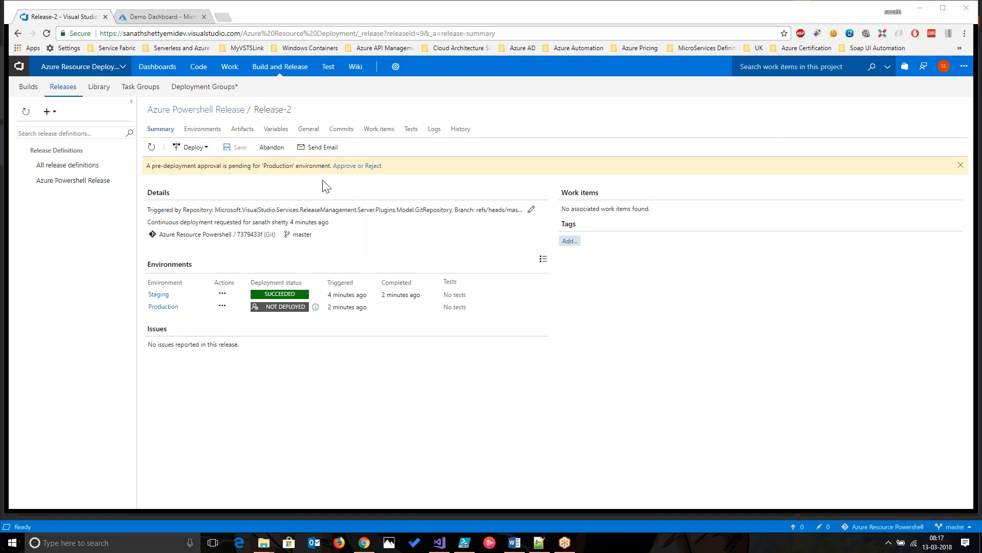
Step: Open the pending Production approval of Release-2 and check the Azure portal's resource groups for the staging deployment
{"action": "left_click", "coordinate": [362, 166]}
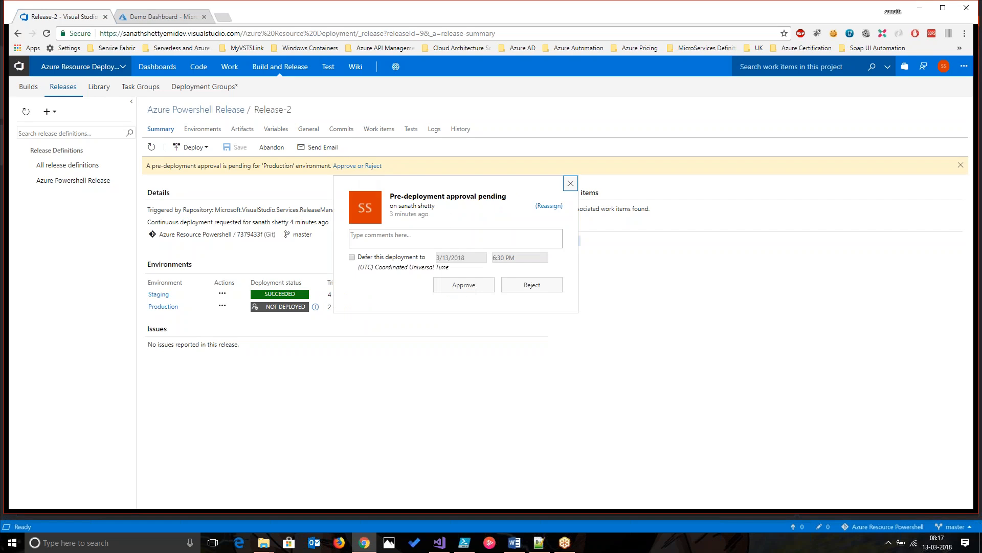
{"action": "left_click", "coordinate": [437, 233]}
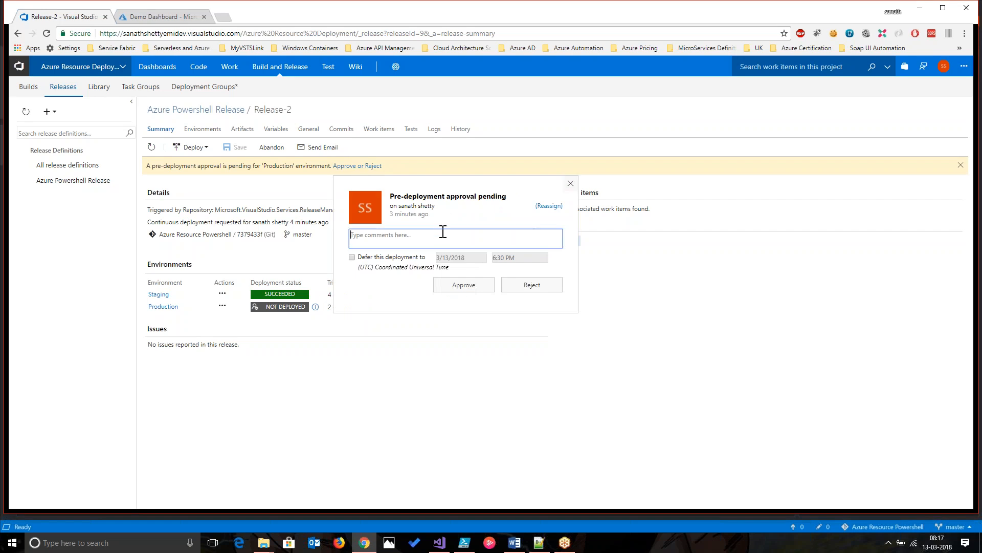
{"action": "left_click", "coordinate": [179, 17]}
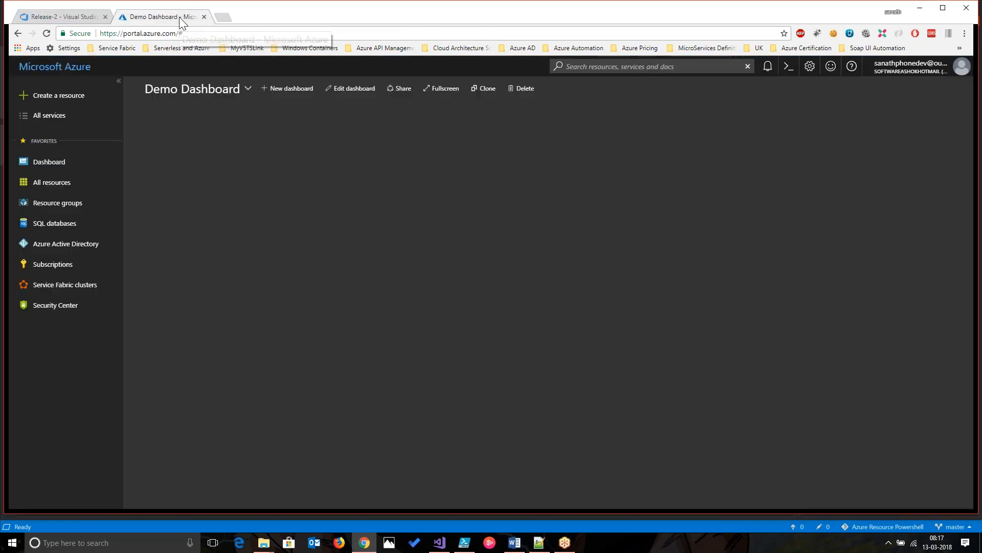
{"action": "left_click", "coordinate": [58, 203]}
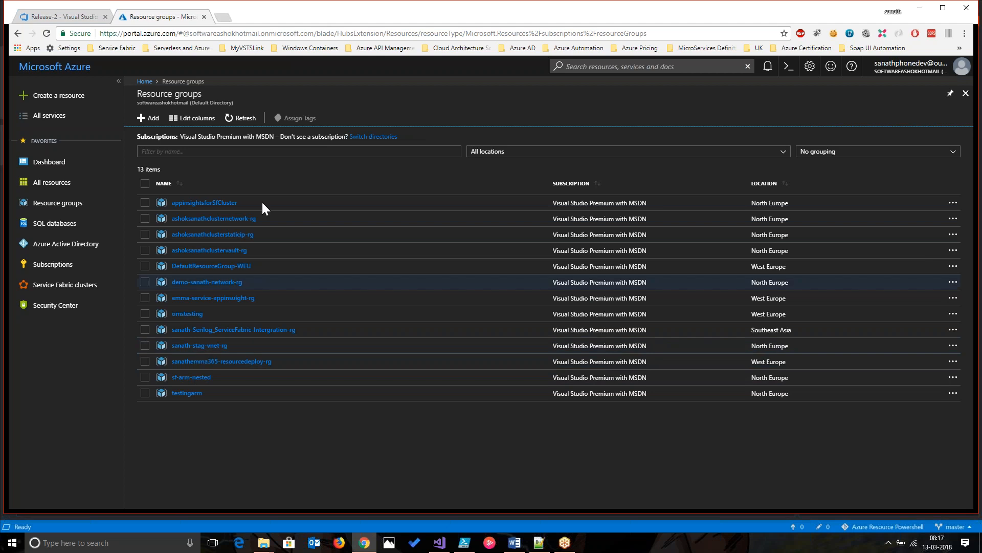
Step: Approve the Production pre-deployment of Release-2 with the comment "everything looks fine"
{"action": "left_click", "coordinate": [63, 17]}
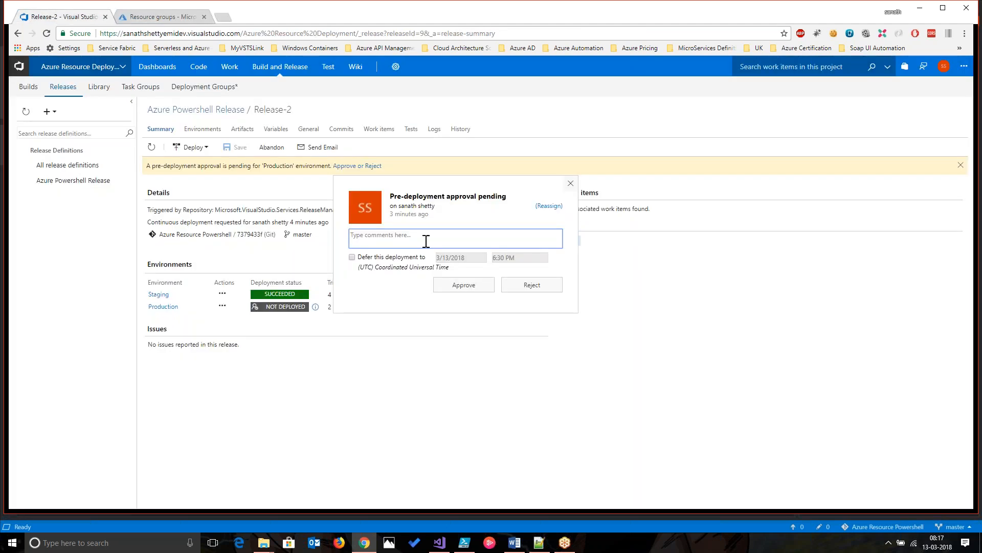
{"action": "type", "text": "everything looks fine"}
{"action": "left_click", "coordinate": [463, 287]}
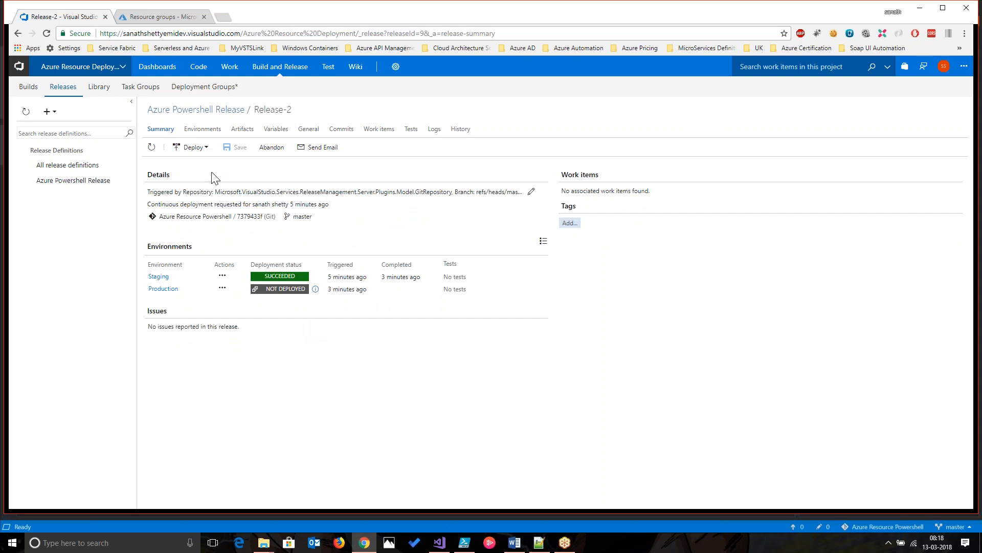
Step: Refresh the Release-2 summary and examine its logs to follow the Production deployment, glancing at the Azure resource groups
{"action": "left_click", "coordinate": [147, 151]}
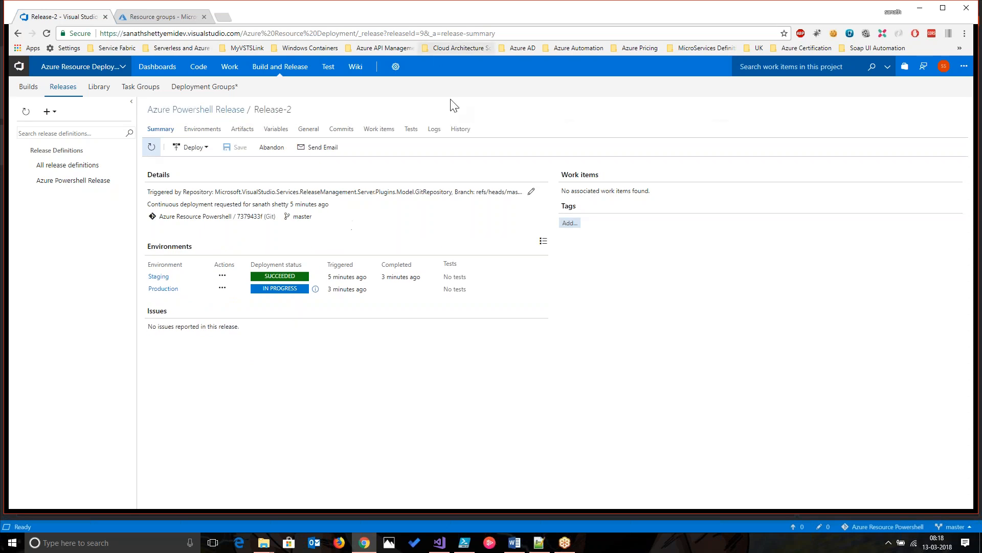
{"action": "left_click", "coordinate": [434, 129]}
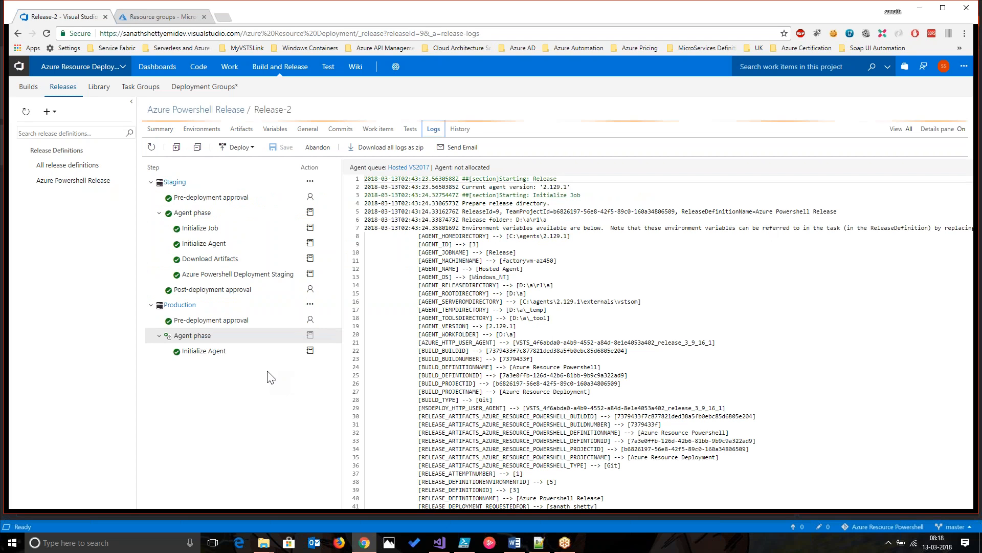
{"action": "left_click", "coordinate": [149, 18]}
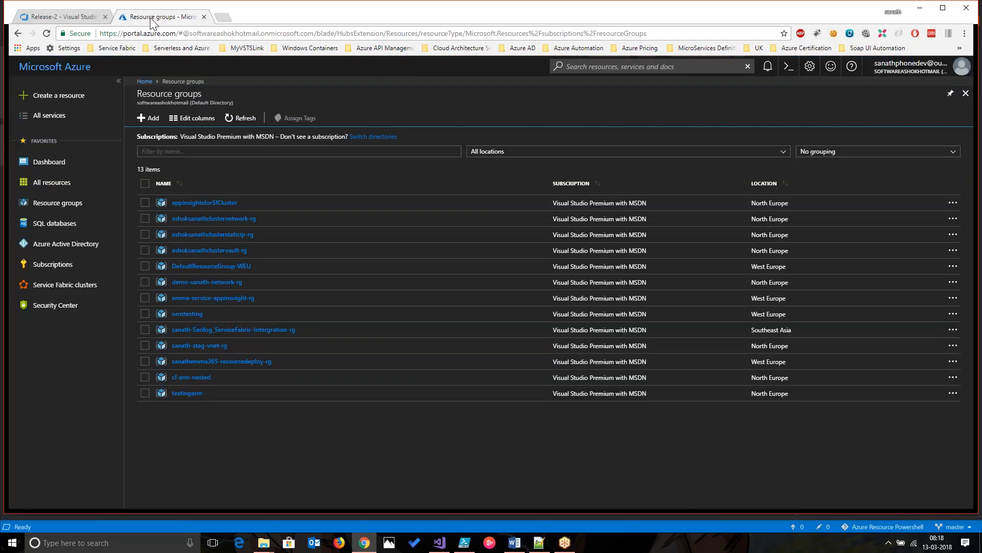
{"action": "left_click", "coordinate": [67, 16]}
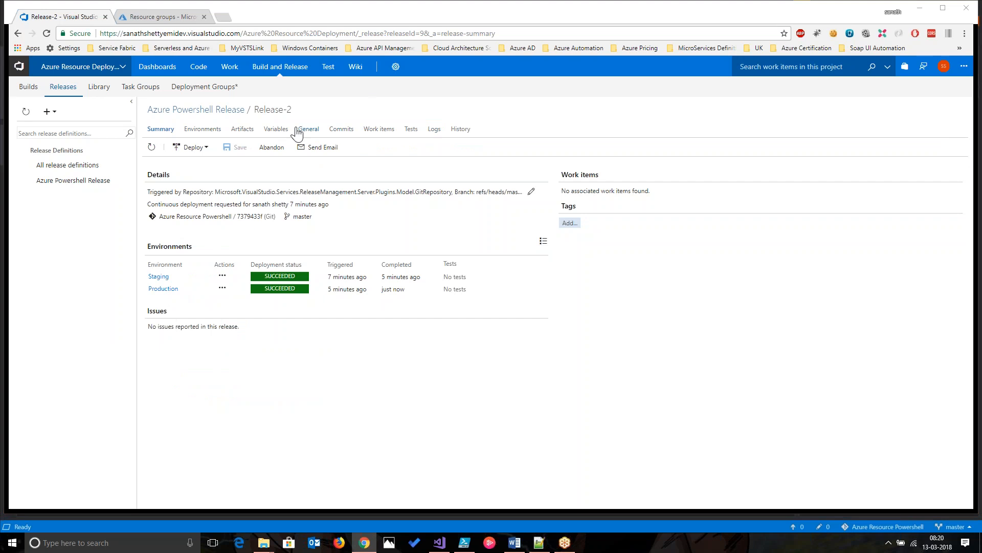
Step: View the variables of Release-2 and refresh the Azure portal's resource groups to check for the production resource group
{"action": "left_click", "coordinate": [266, 132]}
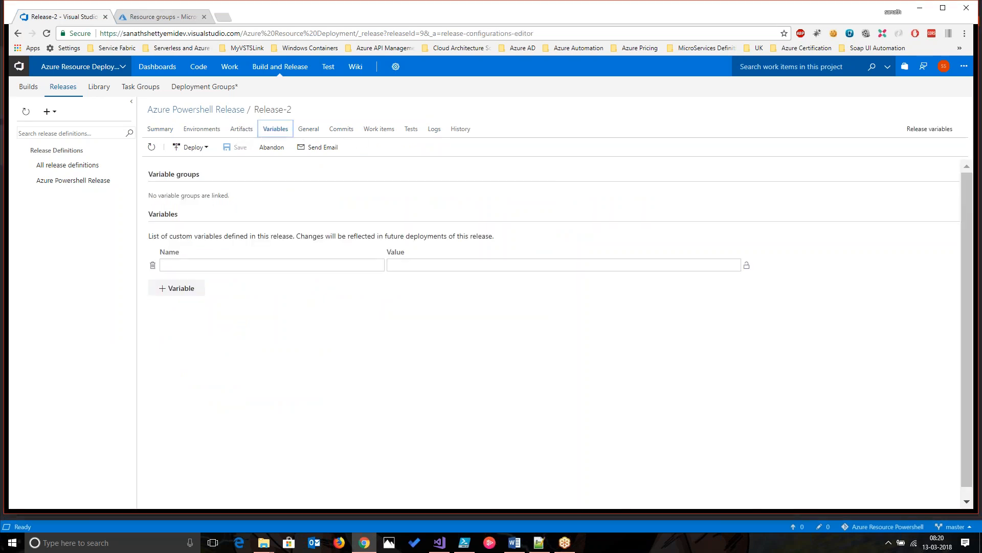
{"action": "left_click", "coordinate": [151, 16]}
{"action": "left_click", "coordinate": [246, 121]}
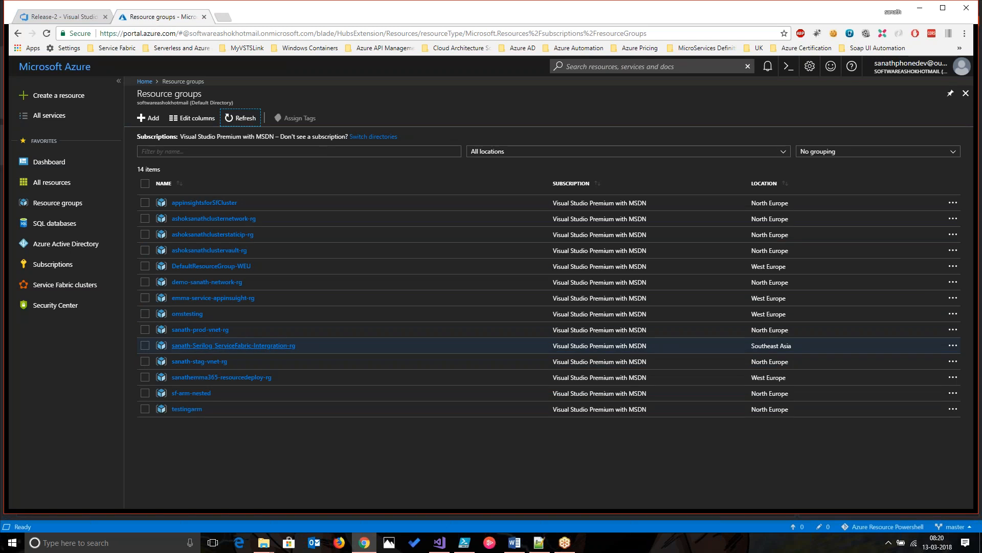
{"action": "left_click", "coordinate": [48, 20]}
{"action": "left_click", "coordinate": [141, 18]}
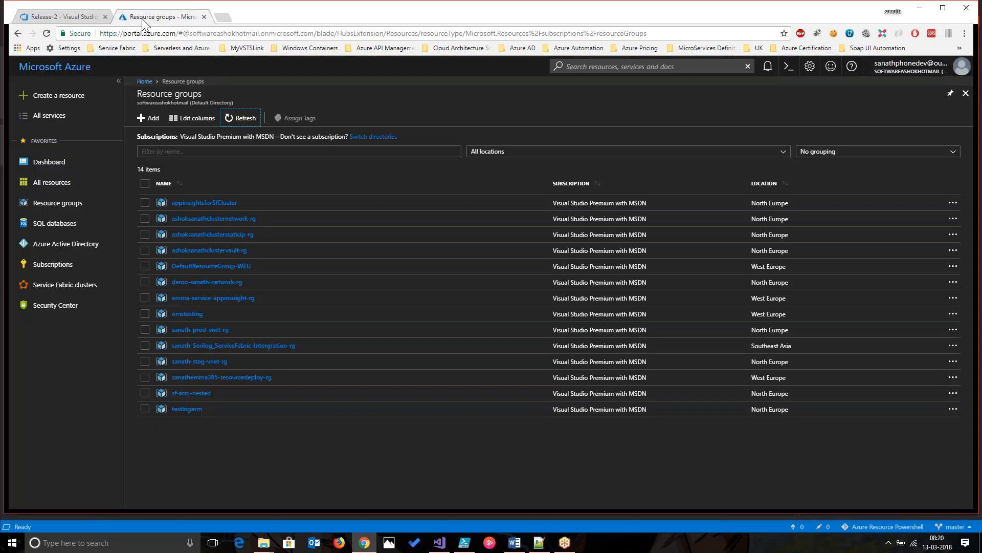